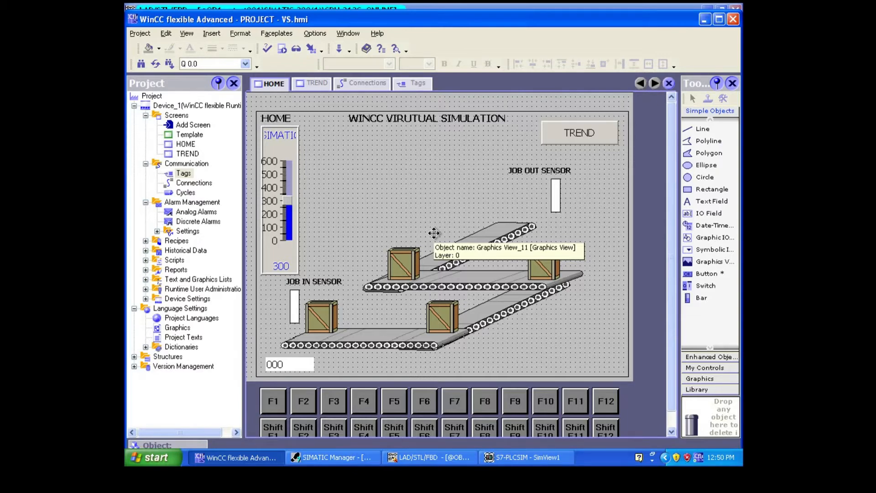
- Look over the HOME screen's conveyor graphics and the PLC simulator, and switch to the LAD/STL/FBD editor to view OB1 online
{"action": "left_click", "coordinate": [466, 224]}
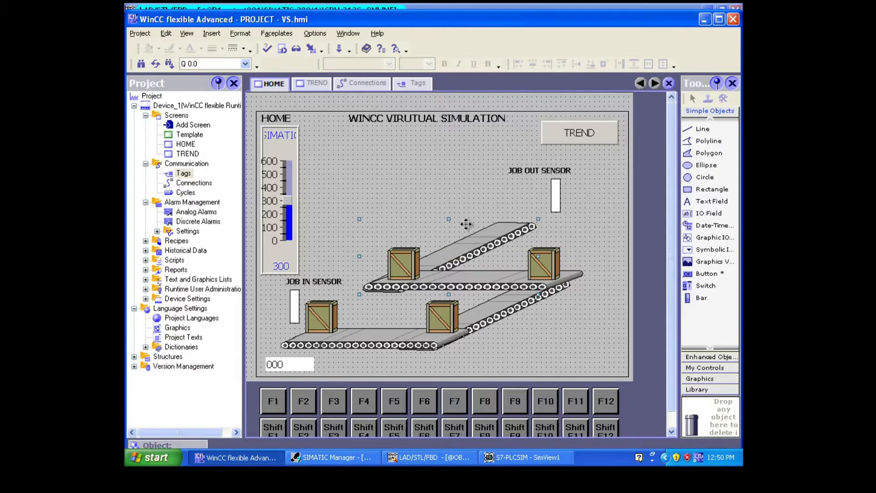
{"action": "left_click", "coordinate": [556, 346]}
{"action": "left_click", "coordinate": [534, 462]}
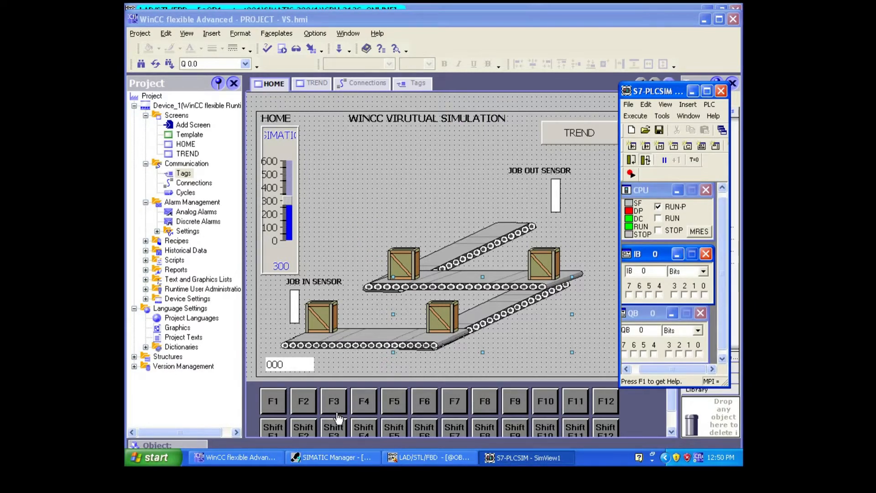
{"action": "left_click", "coordinate": [424, 456]}
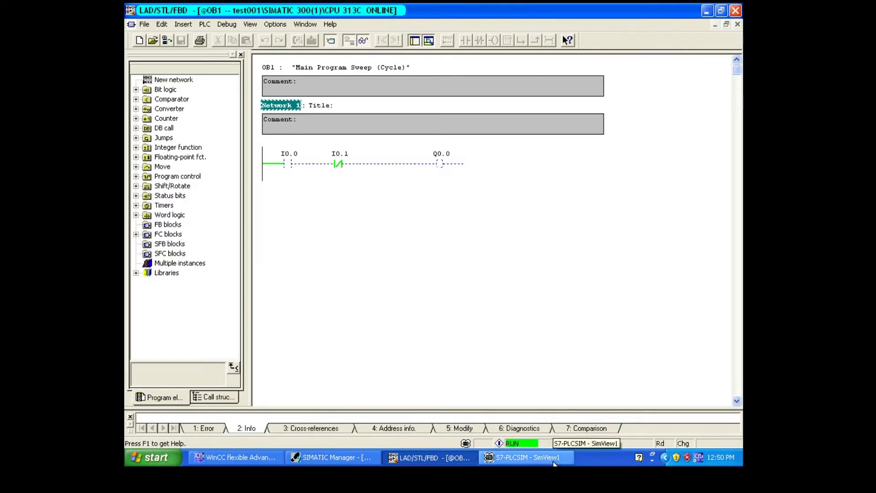
- Switch to S7-PLCSIM and toggle bits 0 and 1 of IB 0 to test the OB1 ladder network
{"action": "left_click", "coordinate": [544, 458]}
{"action": "left_click", "coordinate": [704, 295]}
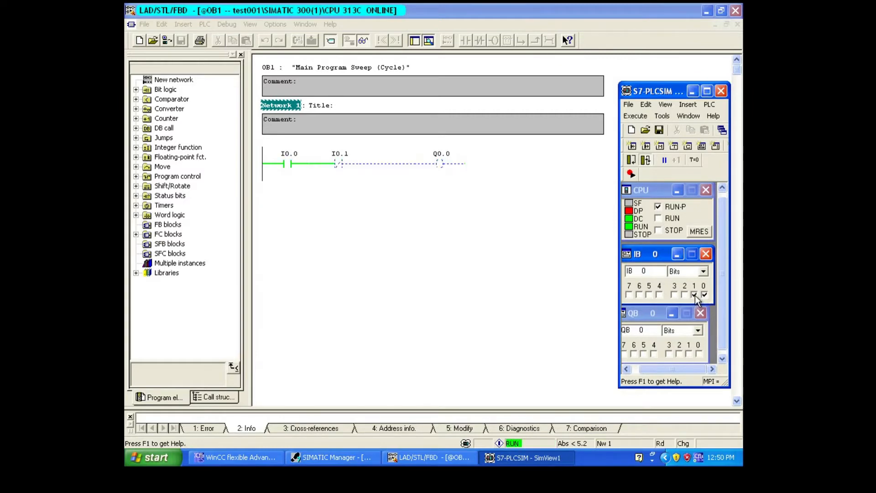
{"action": "left_click", "coordinate": [703, 296]}
{"action": "left_click", "coordinate": [510, 279]}
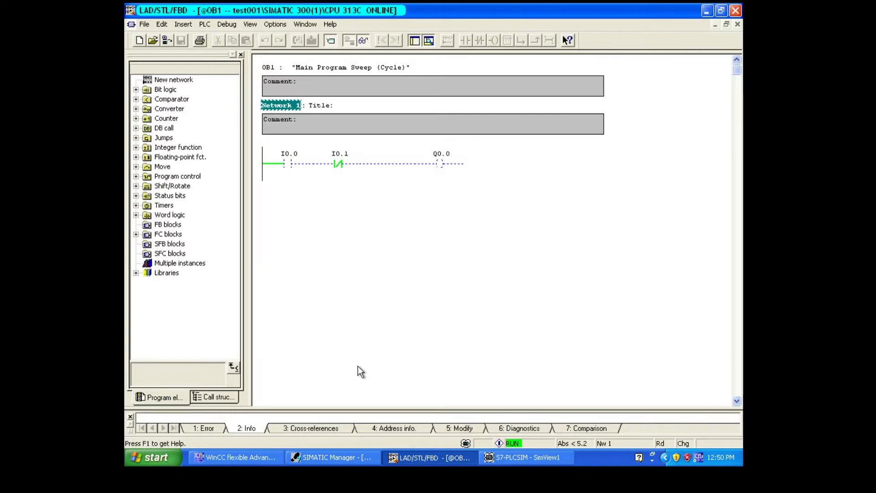
- Switch to WinCC flexible and delete the existing PLC connection from the project's Connections table
{"action": "left_click", "coordinate": [250, 460]}
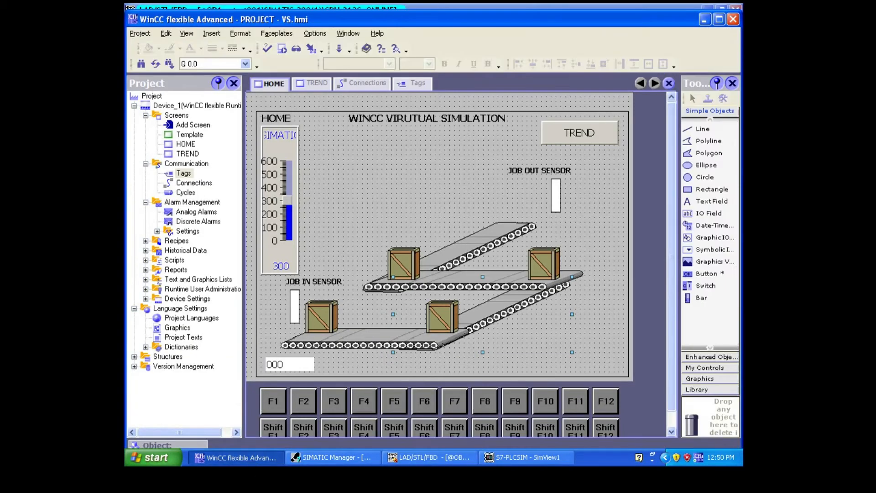
{"action": "left_click", "coordinate": [197, 184]}
{"action": "double_click", "coordinate": [197, 184]}
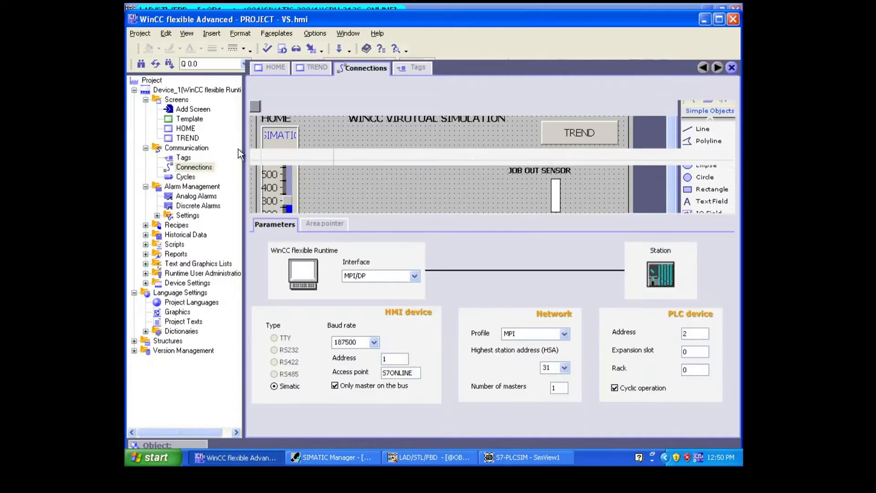
{"action": "right_click", "coordinate": [252, 132]}
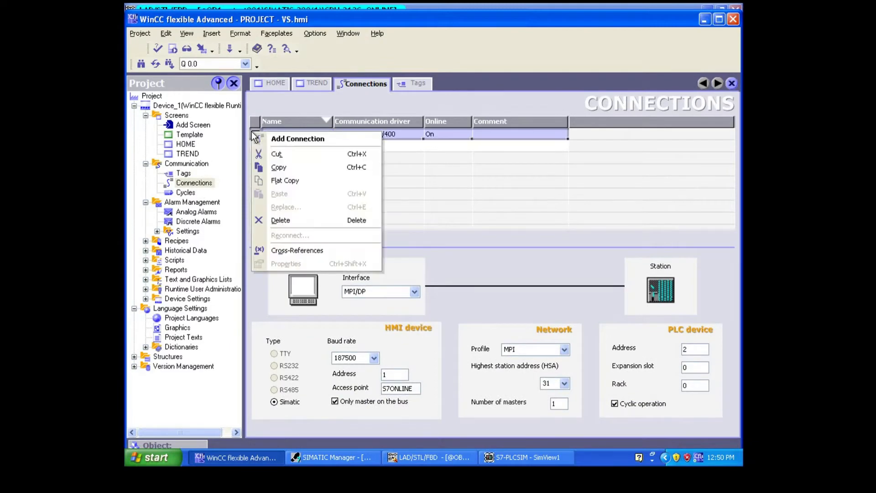
{"action": "left_click", "coordinate": [287, 219]}
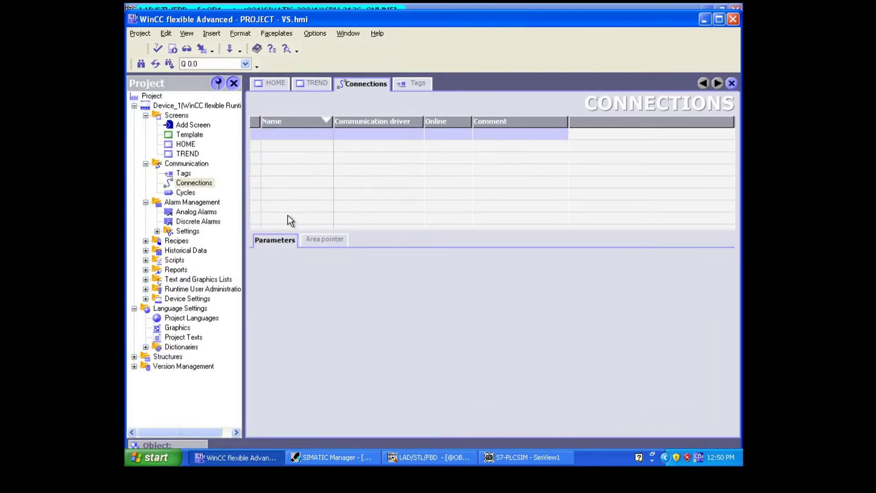
- Review the HOME and TREND screens, and add a new screen named INTERFACING to the project
{"action": "double_click", "coordinate": [188, 144]}
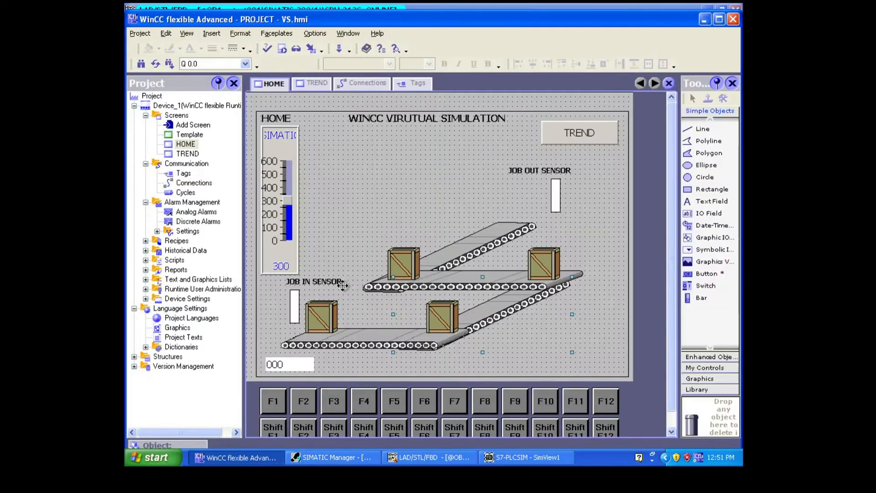
{"action": "double_click", "coordinate": [191, 155]}
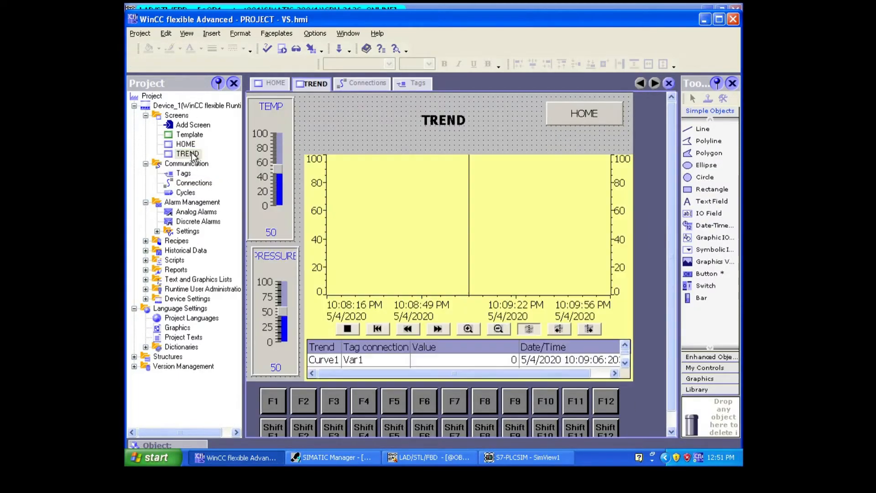
{"action": "left_click", "coordinate": [200, 126]}
{"action": "double_click", "coordinate": [200, 127]}
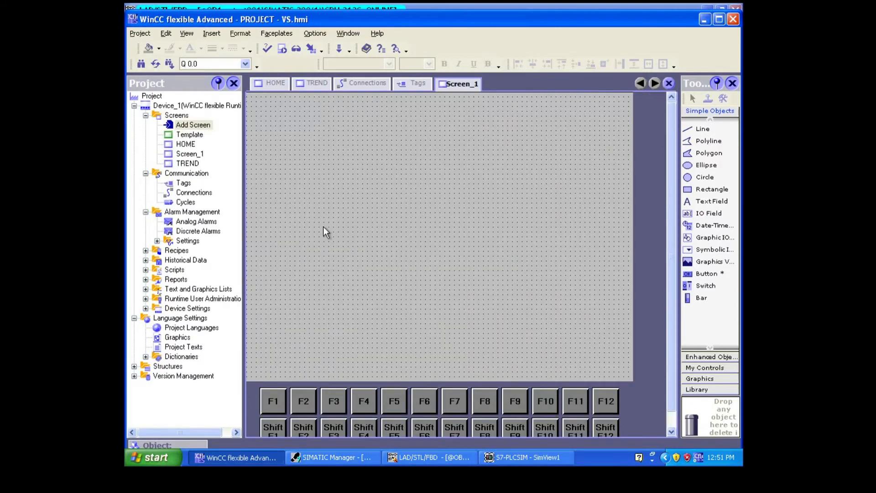
{"action": "left_click", "coordinate": [191, 154]}
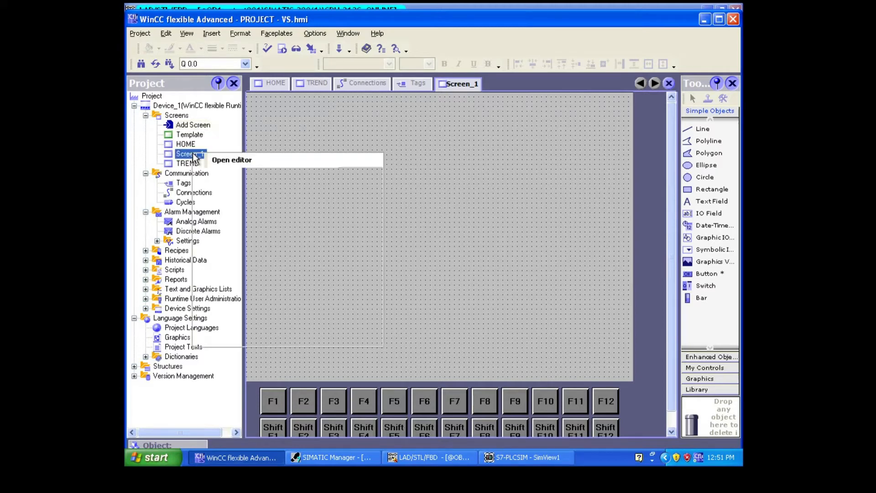
{"action": "right_click", "coordinate": [194, 155]}
{"action": "left_click", "coordinate": [218, 173]}
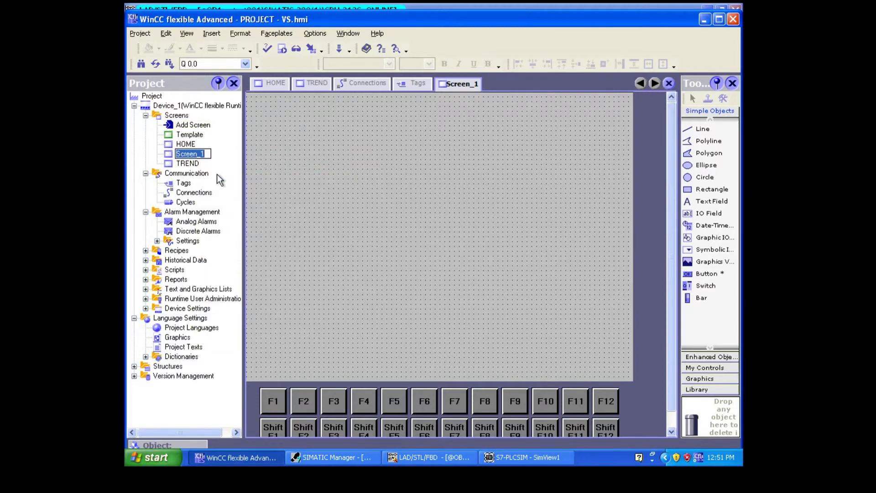
{"action": "type", "text": "INTERFACINGF"}
{"action": "left_click", "coordinate": [303, 193]}
- Duplicate the TREND button on the HOME screen, place the copy left of the original, and shift the screen title left to make room
{"action": "double_click", "coordinate": [191, 143]}
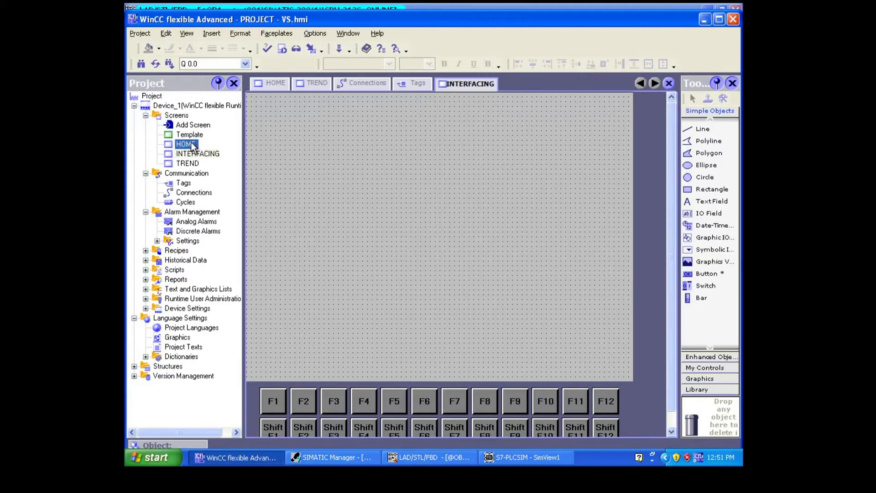
{"action": "left_click", "coordinate": [579, 130]}
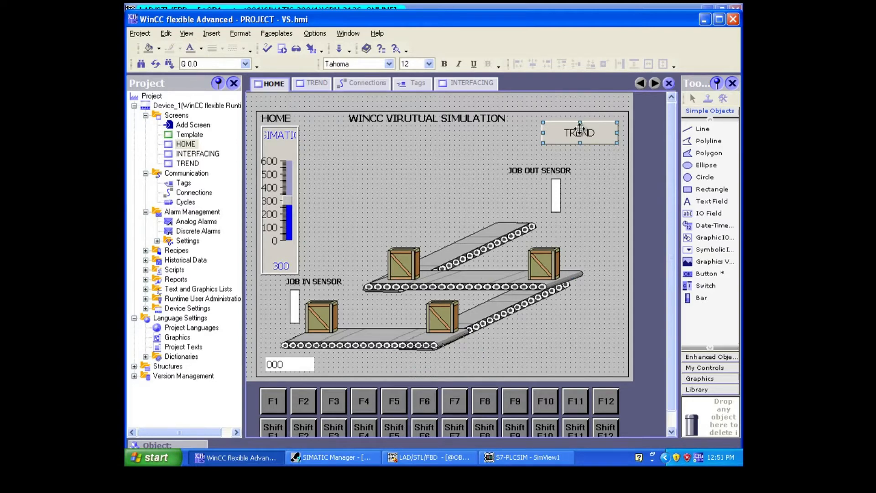
{"action": "key", "text": "ctrl+c"}
{"action": "key", "text": "ctrl+v"}
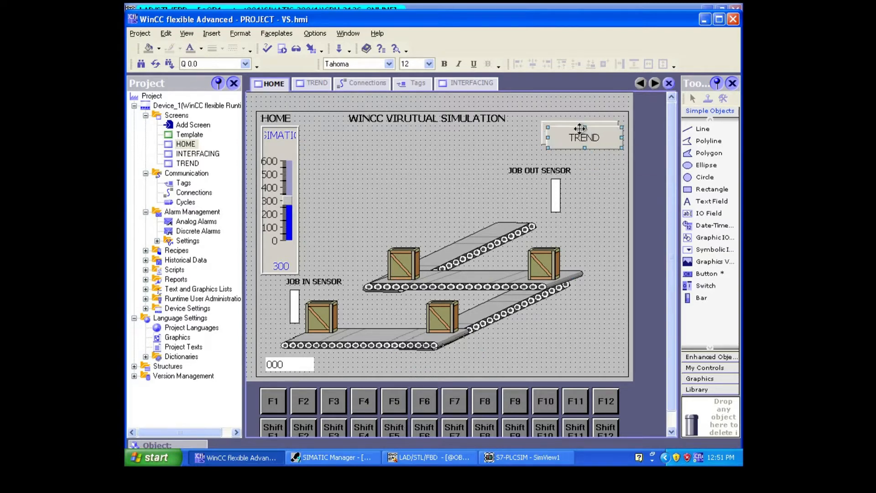
{"action": "left_click_drag", "start_coordinate": [580, 137], "coordinate": [486, 135]}
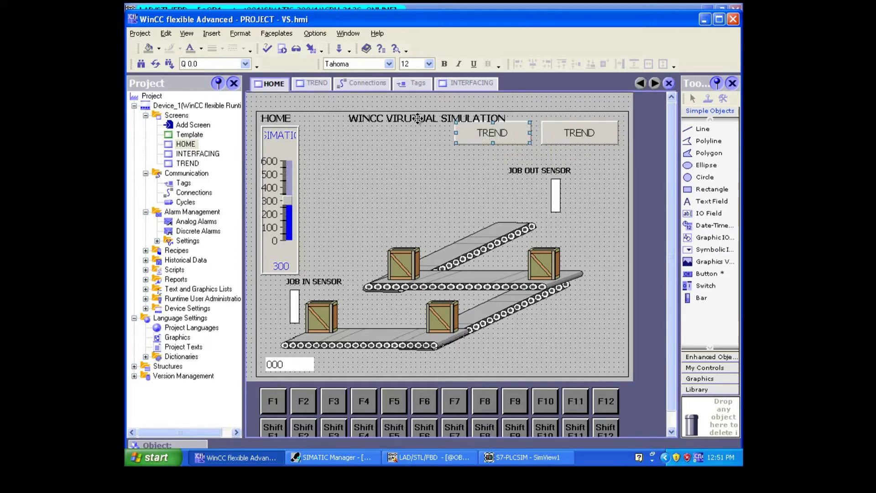
{"action": "left_click_drag", "start_coordinate": [418, 119], "coordinate": [372, 119]}
- Set the copied button's Click event to activate the INTERFACING screen
{"action": "double_click", "coordinate": [486, 134]}
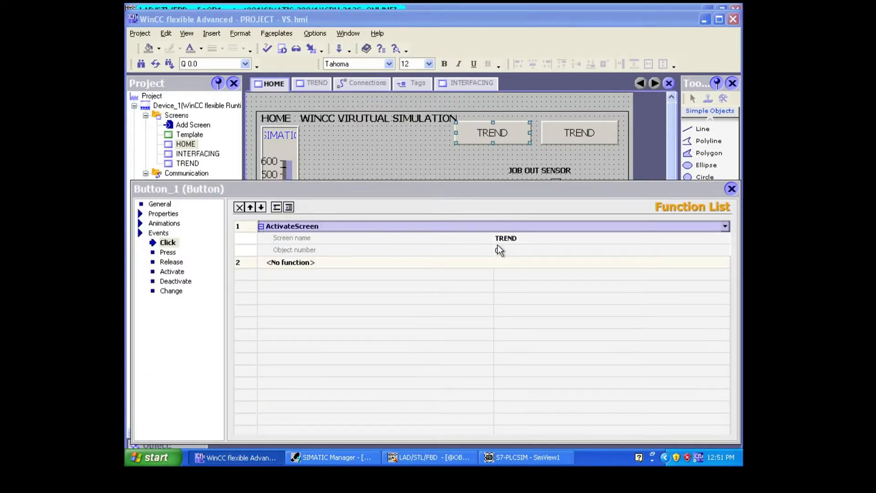
{"action": "left_click", "coordinate": [506, 238]}
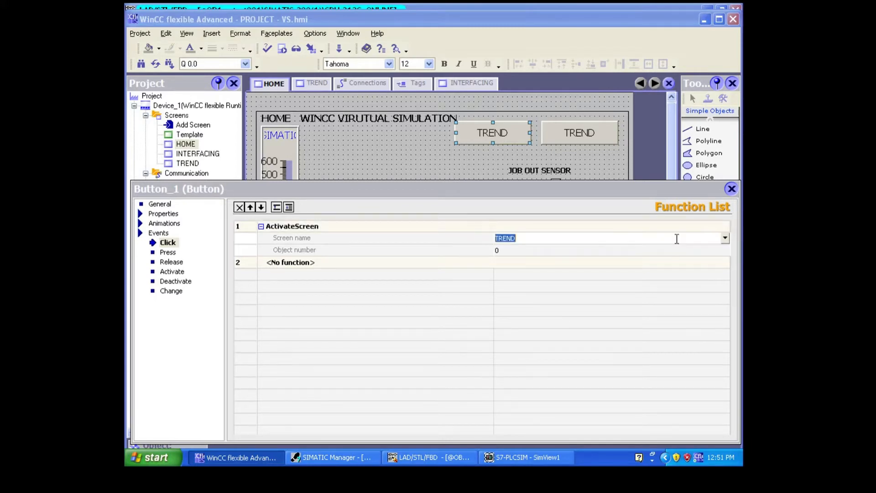
{"action": "left_click", "coordinate": [725, 239]}
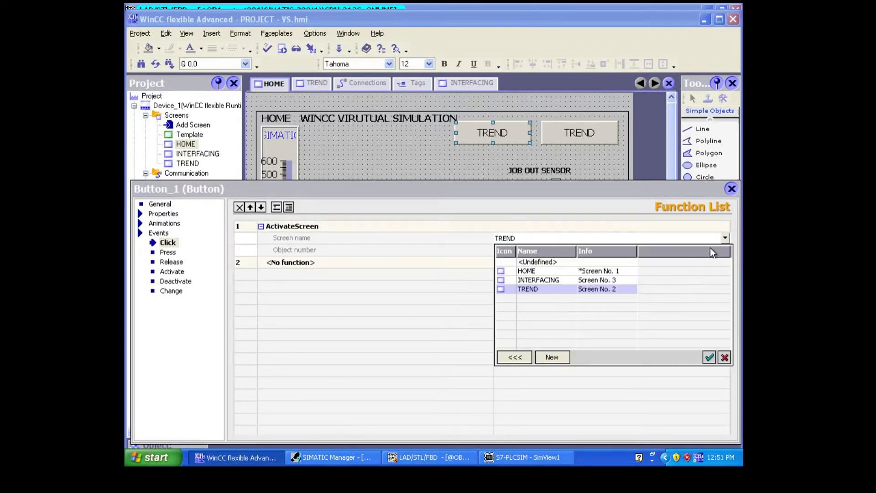
{"action": "left_click", "coordinate": [600, 279]}
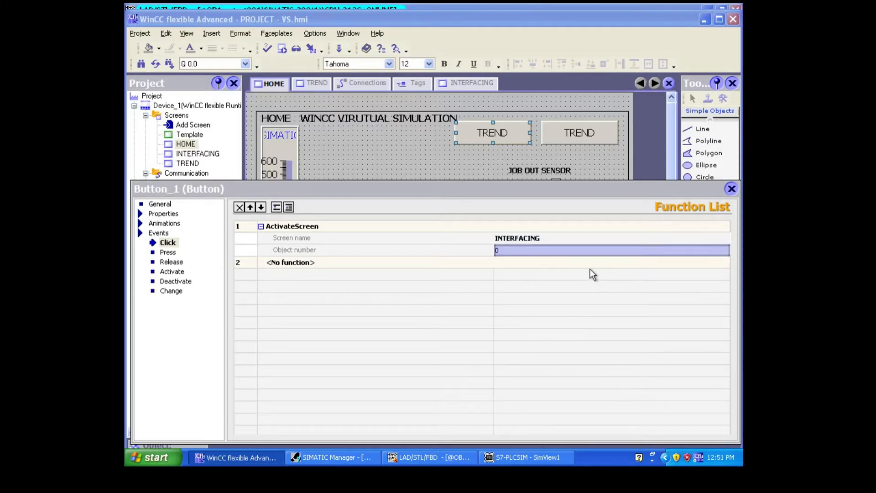
- Change the copied button's Text OFF label to INTERFACING and close its properties
{"action": "left_click", "coordinate": [168, 205]}
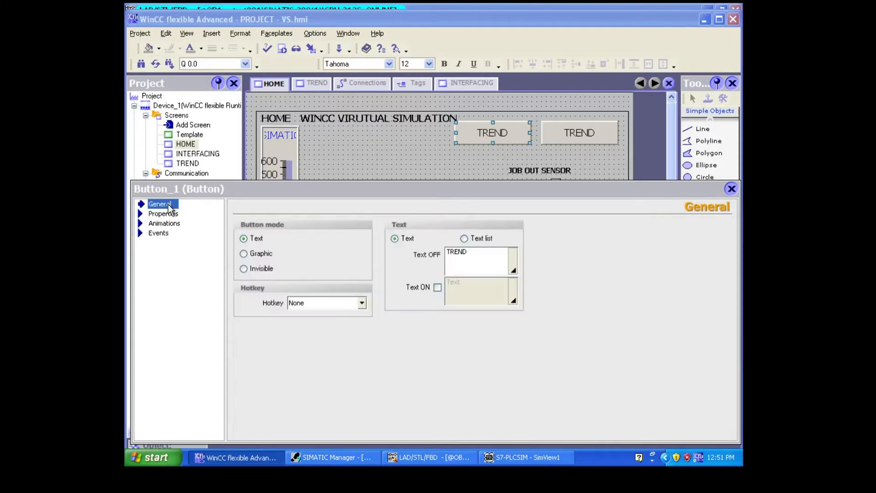
{"action": "left_click", "coordinate": [478, 257]}
{"action": "type", "text": "INTERACING"}
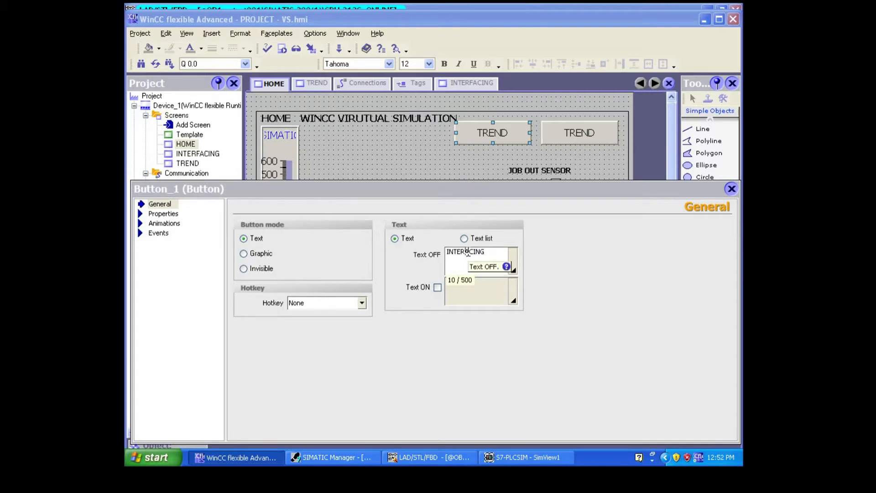
{"action": "left_click", "coordinate": [467, 251]}
{"action": "type", "text": "F"}
{"action": "left_click", "coordinate": [732, 189]}
{"action": "left_click", "coordinate": [242, 457]}
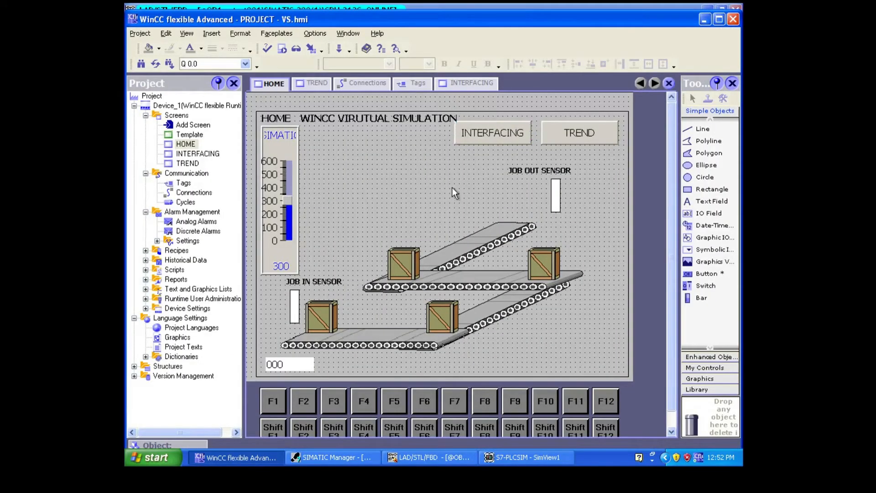
- Open the INTERFACING screen and draw a switch in its upper-left area
{"action": "double_click", "coordinate": [190, 154]}
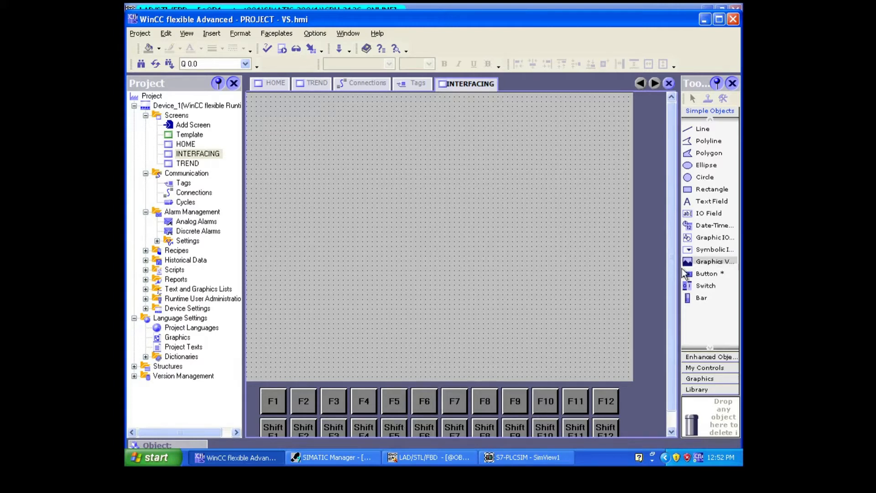
{"action": "left_click", "coordinate": [693, 284]}
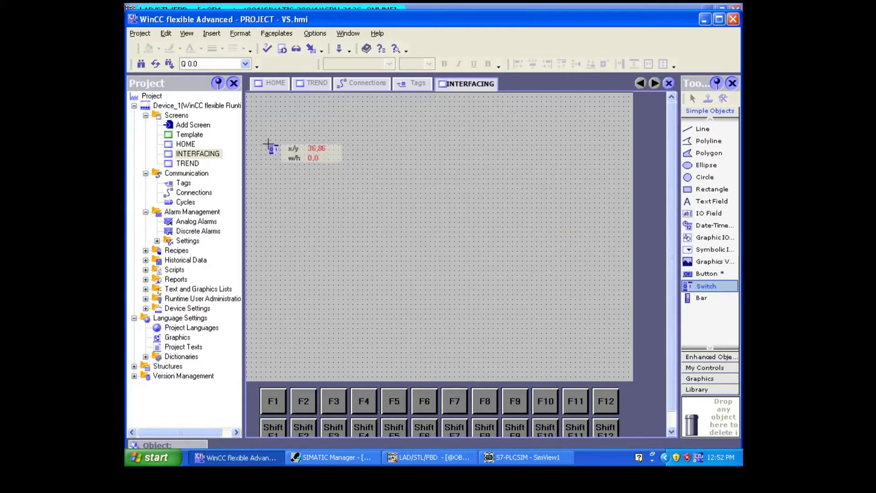
{"action": "left_click_drag", "start_coordinate": [268, 144], "coordinate": [358, 196]}
{"action": "left_click", "coordinate": [385, 212]}
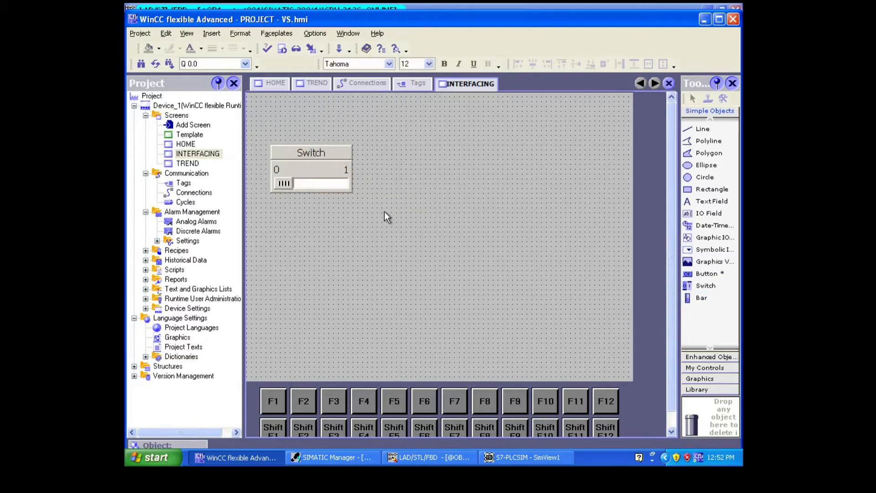
- Draw a closed rectangular polyline border just inside the edges of the INTERFACING screen
{"action": "left_click", "coordinate": [710, 142]}
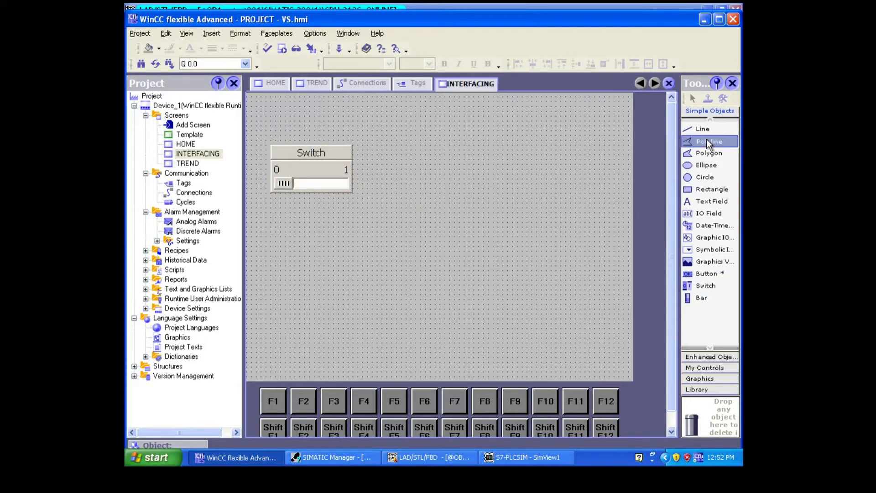
{"action": "left_click", "coordinate": [252, 102]}
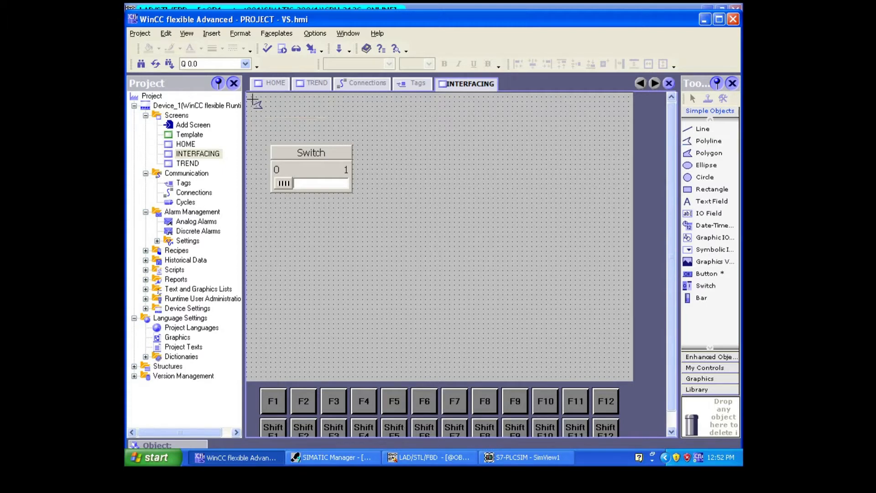
{"action": "left_click", "coordinate": [624, 101]}
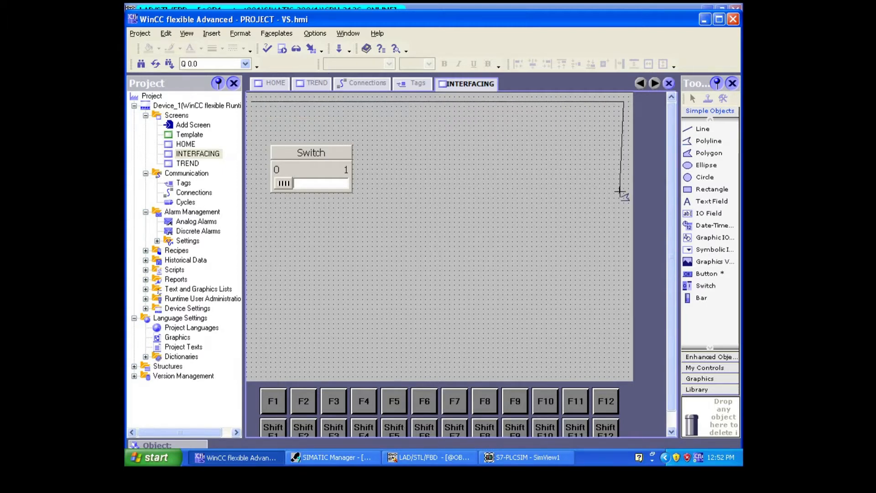
{"action": "left_click", "coordinate": [625, 371]}
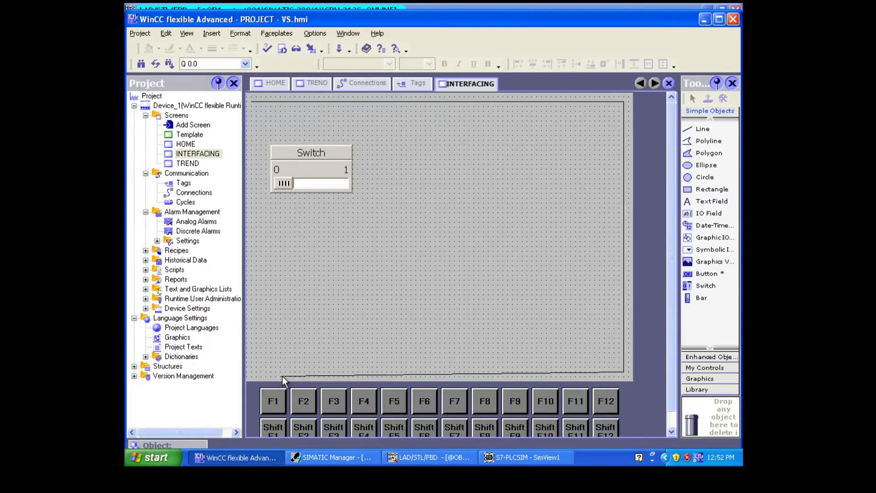
{"action": "left_click", "coordinate": [252, 374]}
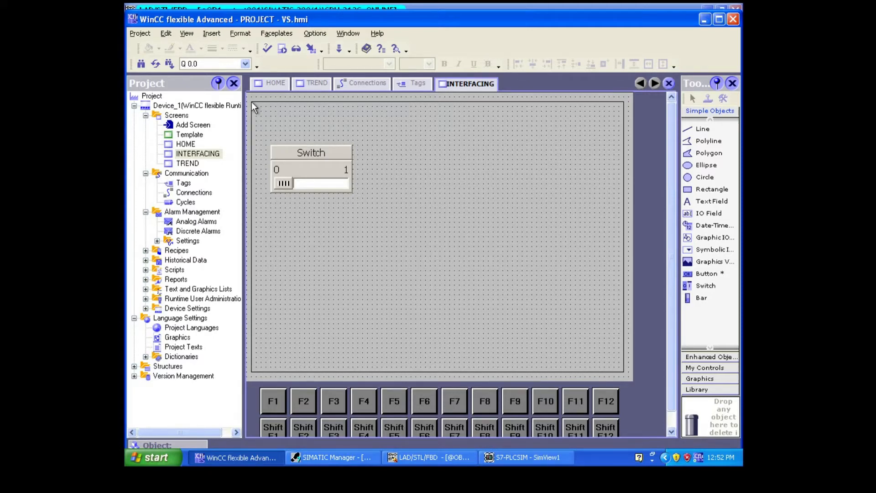
{"action": "double_click", "coordinate": [251, 103]}
{"action": "left_click", "coordinate": [310, 128]}
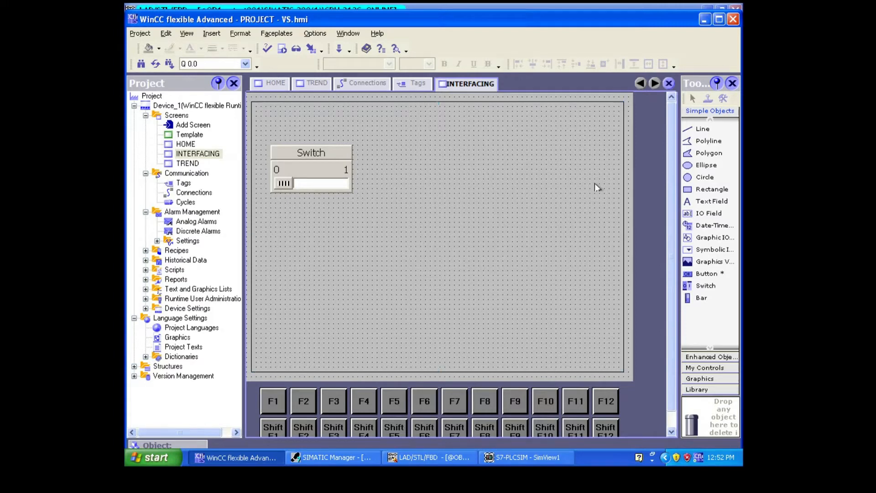
- Add a text field reading INTERFACING WITH PLC near the top centre of the INTERFACING screen
{"action": "left_click", "coordinate": [713, 201]}
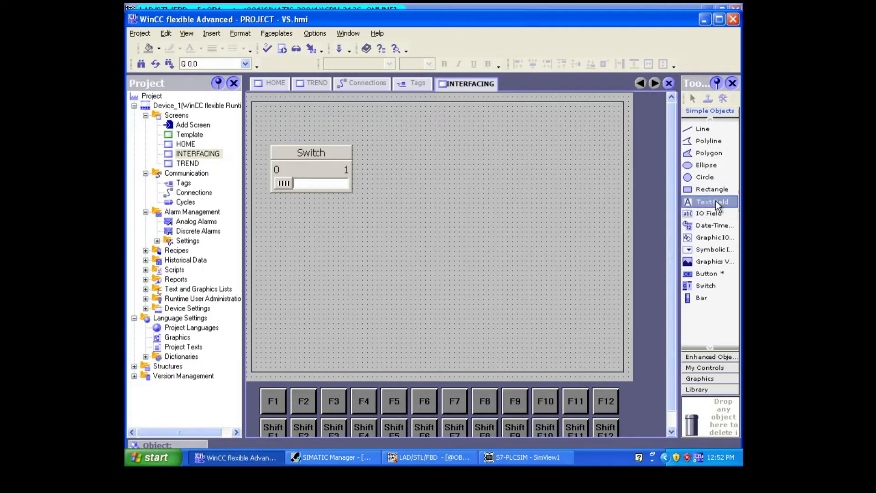
{"action": "left_click", "coordinate": [372, 116]}
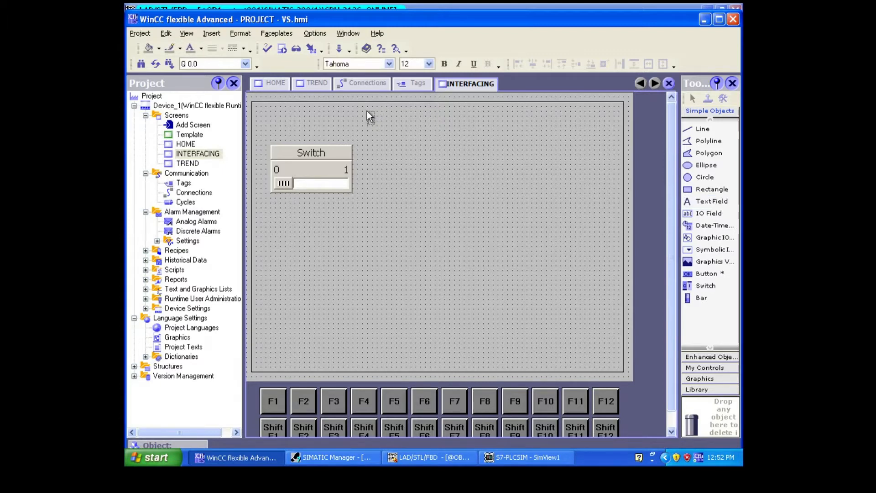
{"action": "type", "text": "INTERA"}
{"action": "key", "text": "BackSpace"}
{"action": "type", "text": "FACING "}
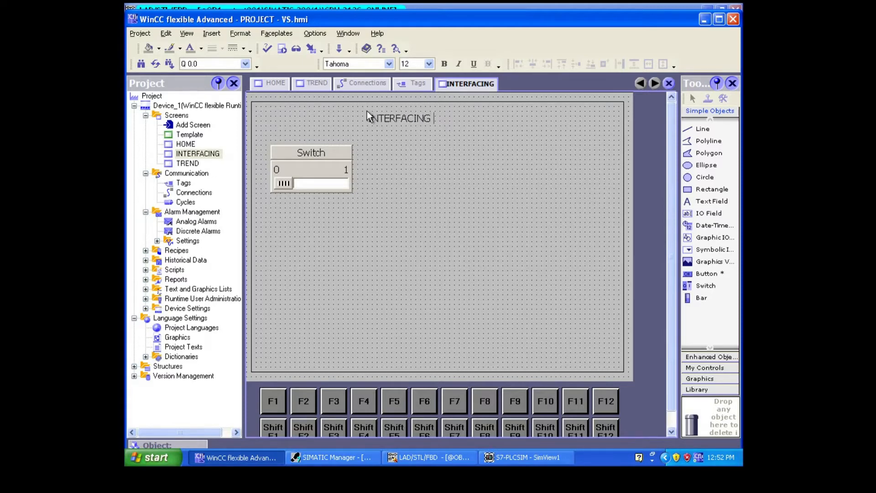
{"action": "type", "text": "WITH PLC"}
- Make the whole INTERFACING WITH PLC title bold and underlined
{"action": "double_click", "coordinate": [407, 118]}
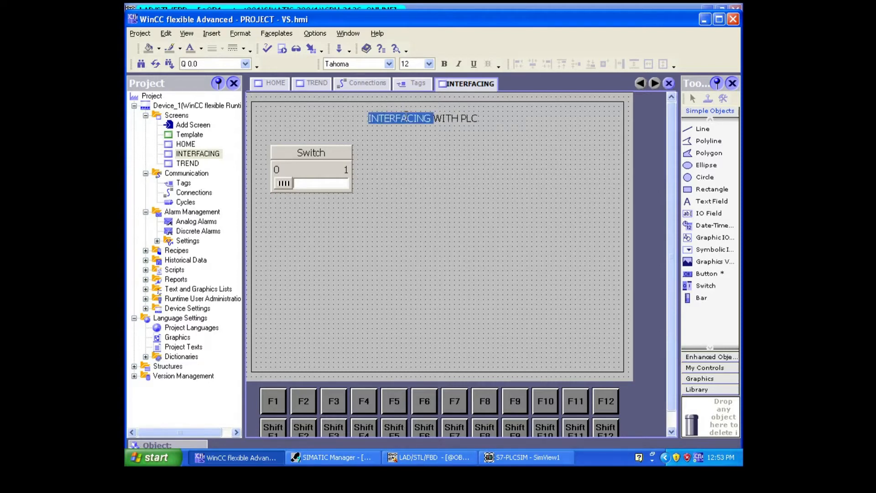
{"action": "triple_click", "coordinate": [450, 119]}
{"action": "left_click", "coordinate": [444, 63]}
{"action": "left_click", "coordinate": [475, 64]}
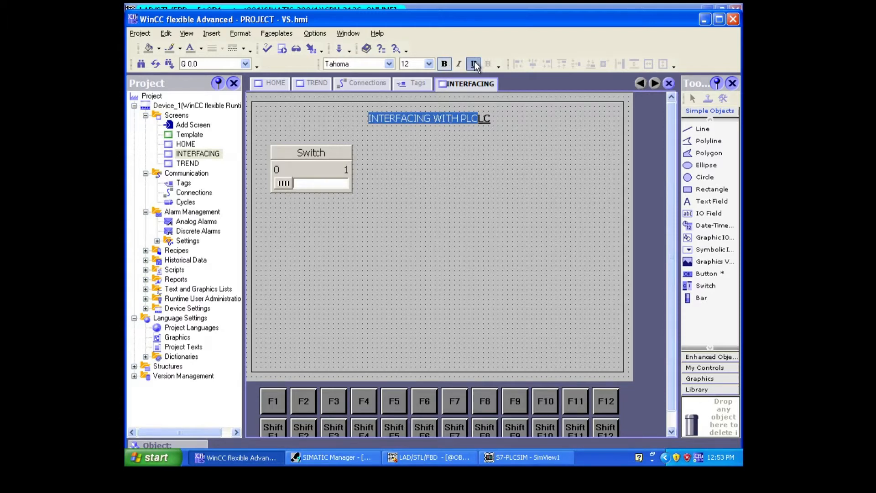
{"action": "left_click", "coordinate": [482, 144]}
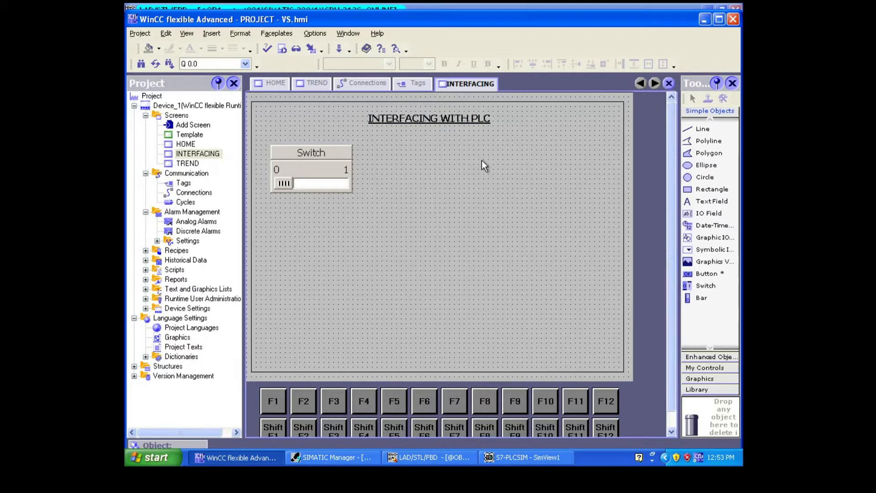
- Move the existing switch slightly lower and draw a second switch beneath it
{"action": "left_click_drag", "start_coordinate": [294, 164], "coordinate": [304, 194]}
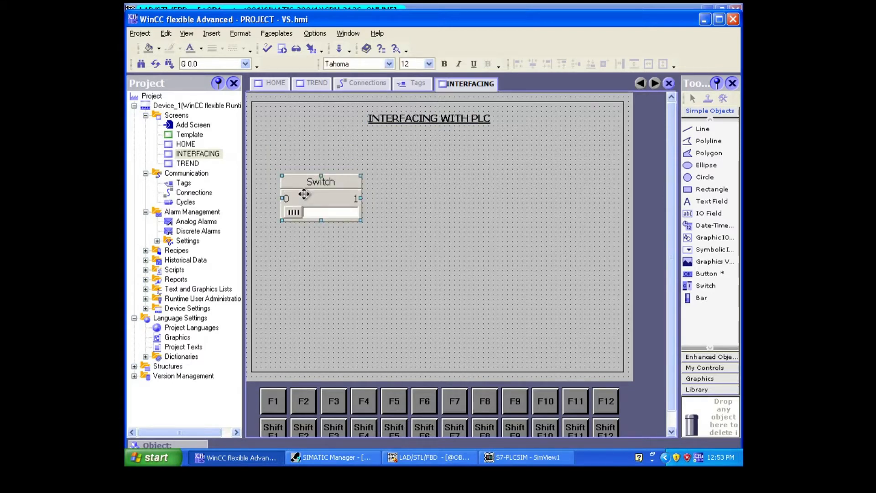
{"action": "left_click", "coordinate": [706, 285]}
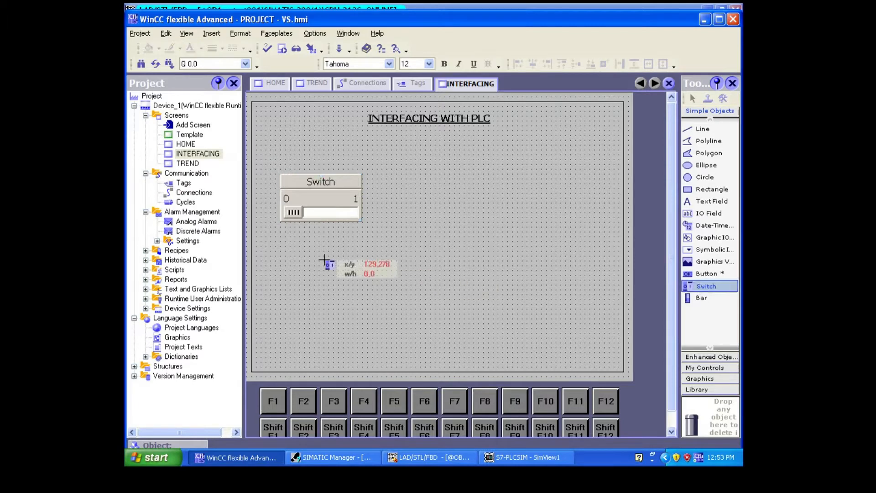
{"action": "left_click_drag", "start_coordinate": [314, 261], "coordinate": [351, 307]}
- Resize the upper switch and stack both switches near the border's left side, just below the title
{"action": "left_click", "coordinate": [315, 188]}
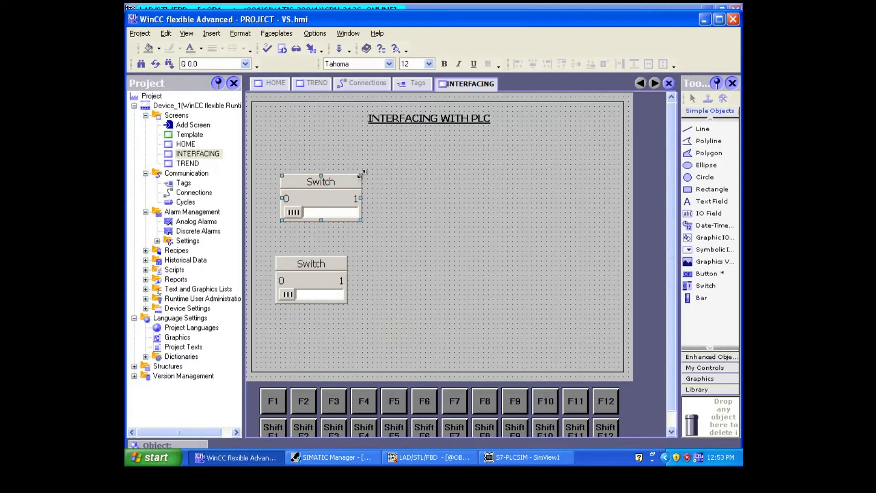
{"action": "left_click_drag", "start_coordinate": [361, 175], "coordinate": [313, 138]}
{"action": "left_click_drag", "start_coordinate": [320, 275], "coordinate": [309, 222]}
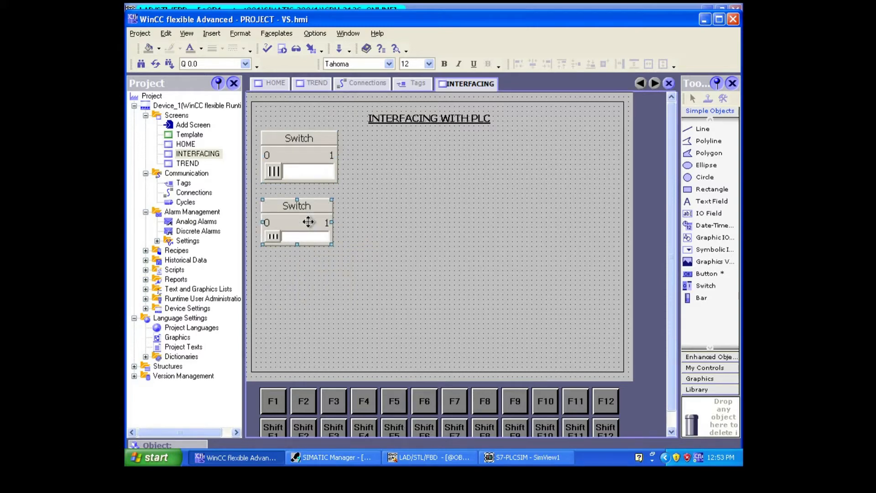
- Replace the upper switch with a pasted copy of the lower switch, placed directly above it
{"action": "left_click", "coordinate": [303, 151]}
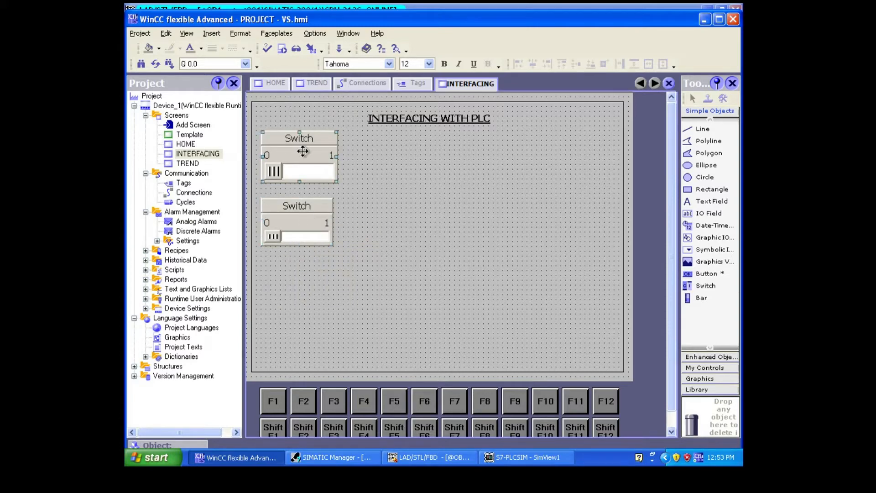
{"action": "key", "text": "Delete"}
{"action": "left_click", "coordinate": [291, 220]}
{"action": "right_click", "coordinate": [291, 222]}
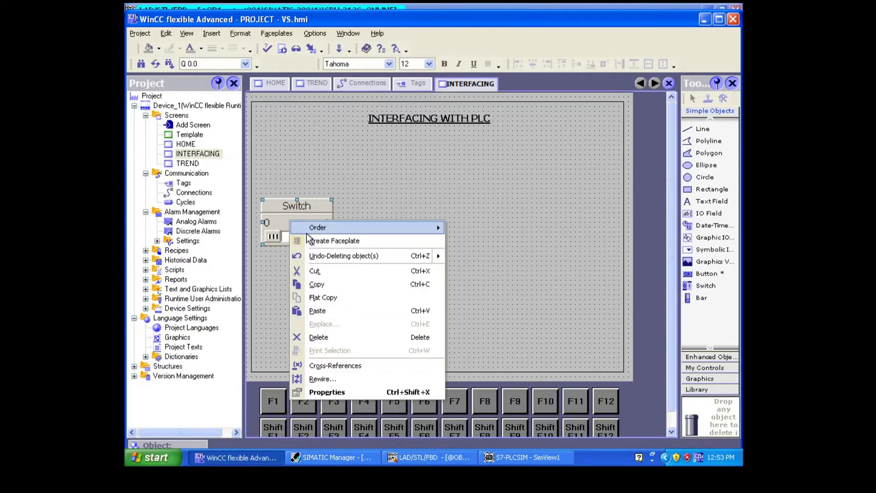
{"action": "left_click", "coordinate": [315, 284]}
{"action": "left_click", "coordinate": [297, 279]}
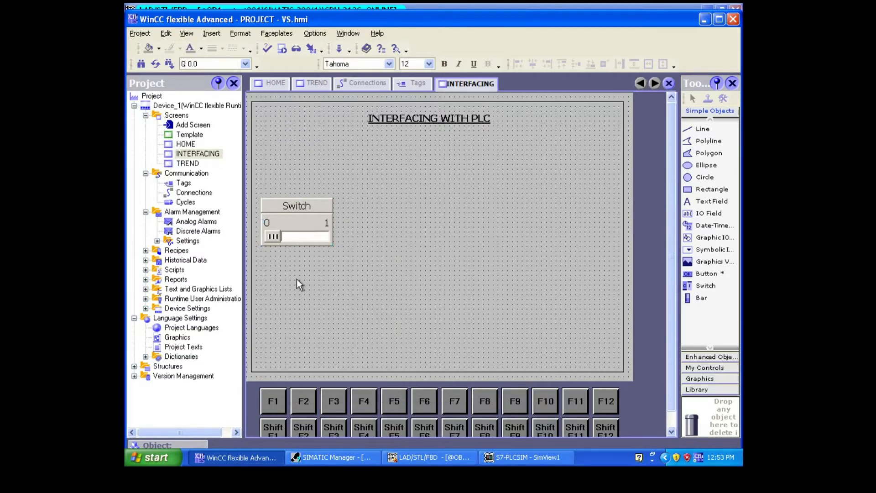
{"action": "right_click", "coordinate": [297, 278]}
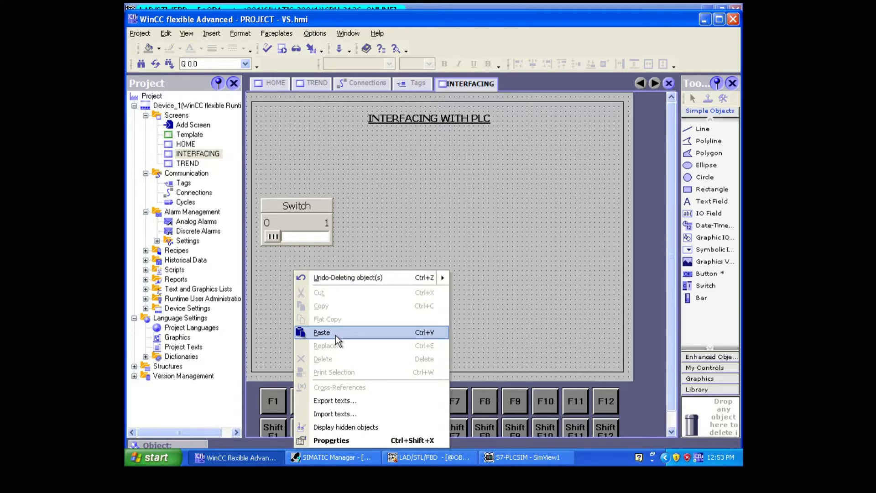
{"action": "left_click", "coordinate": [336, 339]}
{"action": "left_click_drag", "start_coordinate": [298, 228], "coordinate": [293, 163]}
{"action": "left_click", "coordinate": [303, 281]}
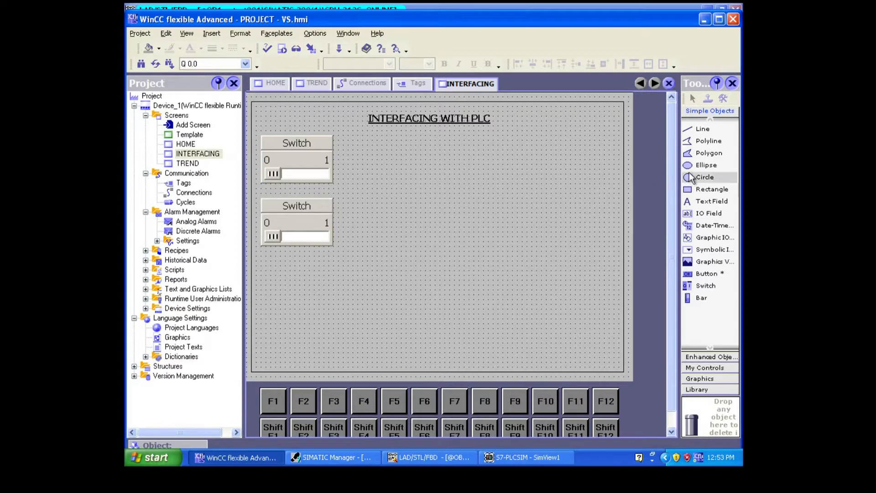
- Draw a small circle just to the right of the two switches
{"action": "left_click", "coordinate": [705, 177]}
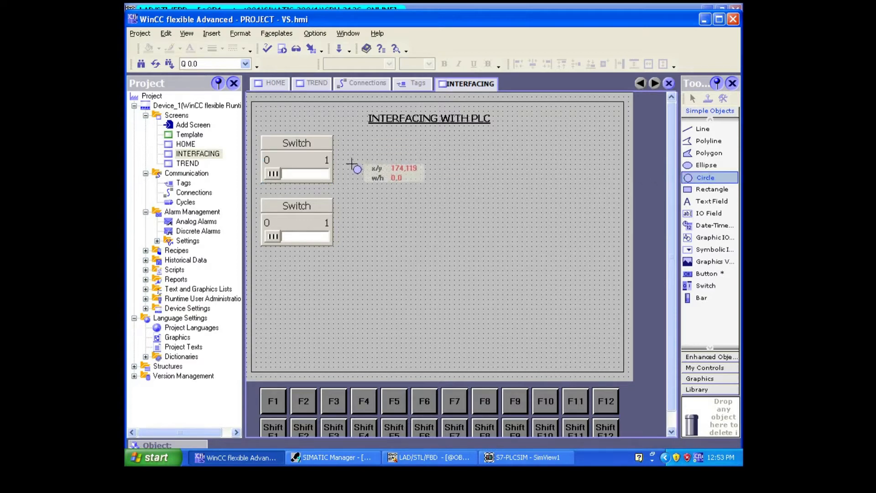
{"action": "left_click_drag", "start_coordinate": [353, 164], "coordinate": [382, 190]}
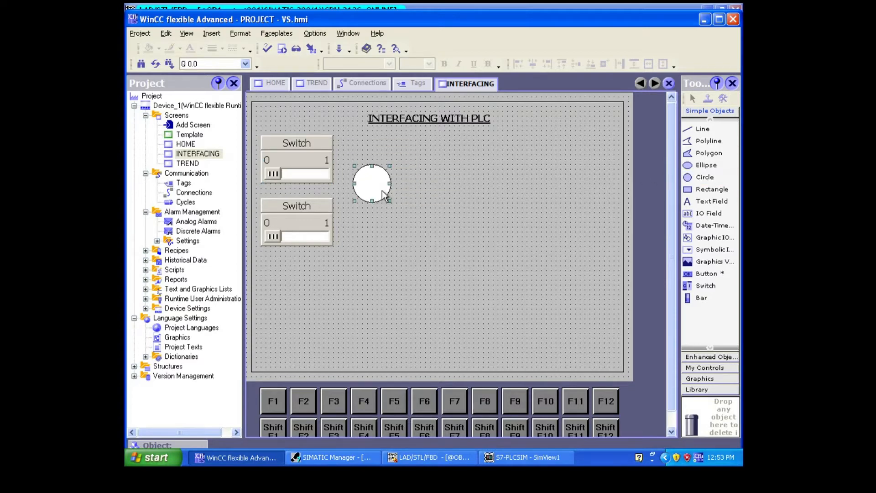
{"action": "left_click", "coordinate": [396, 234]}
- Check the addresses used in OB1's Network 1 in the LAD/STL/FBD editor and return to WinCC flexible's Tags table
{"action": "left_click", "coordinate": [429, 457]}
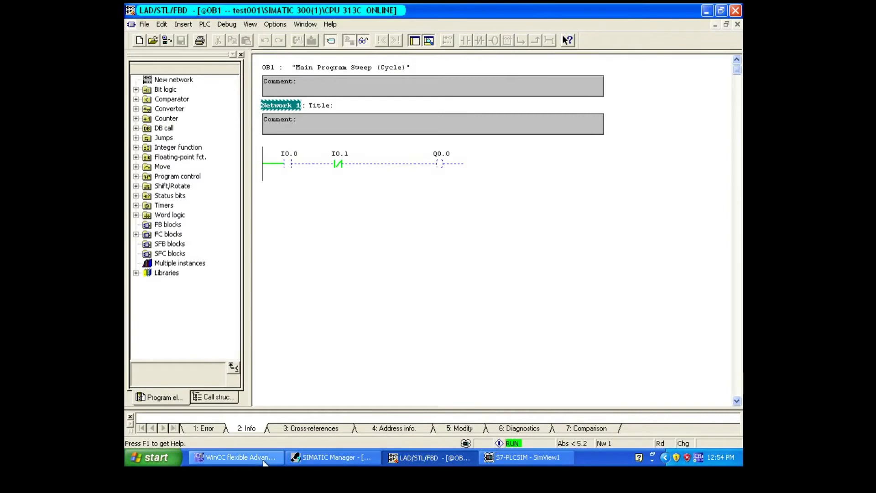
{"action": "left_click", "coordinate": [267, 459]}
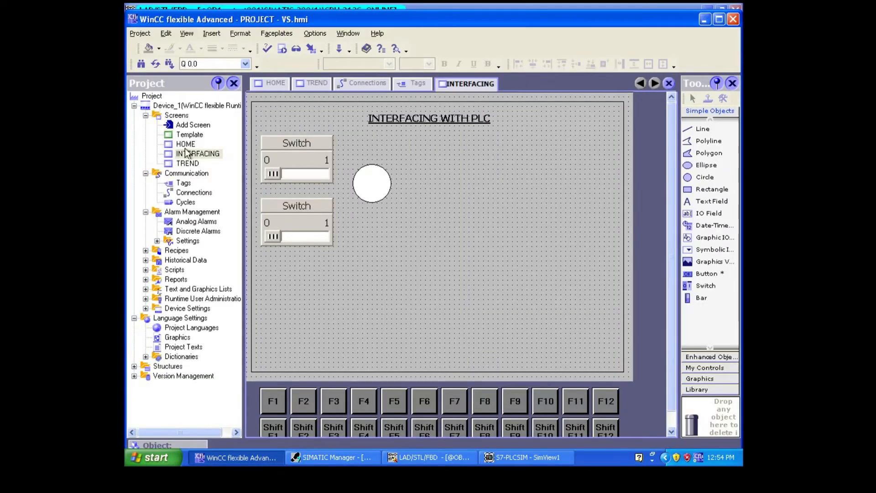
{"action": "double_click", "coordinate": [183, 183]}
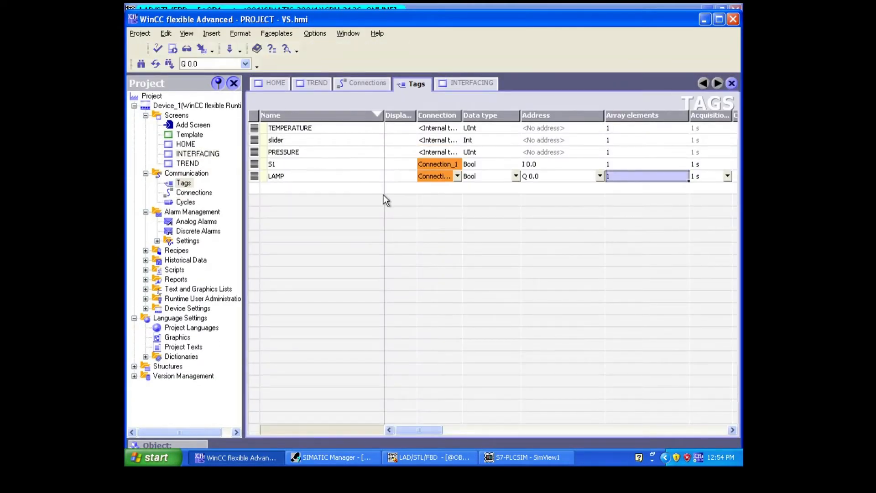
- Delete the existing S1 and LAMP tags from the tag table
{"action": "left_click", "coordinate": [254, 164]}
{"action": "right_click", "coordinate": [253, 165]}
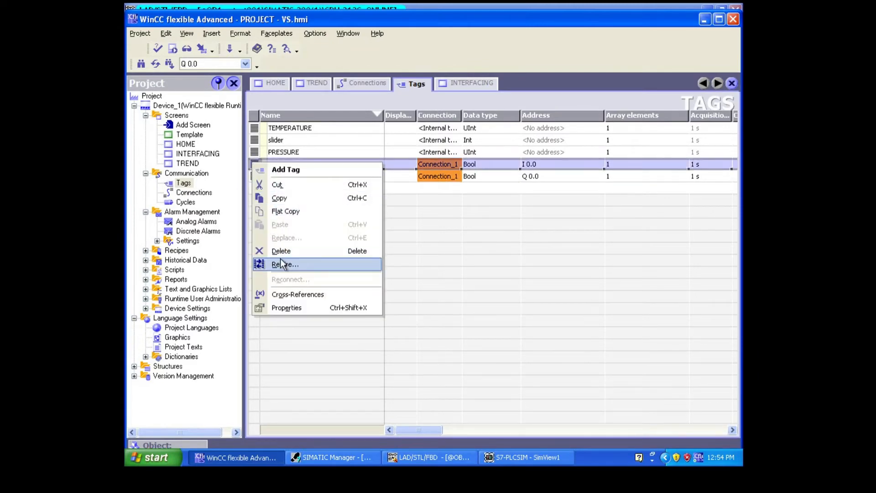
{"action": "left_click", "coordinate": [280, 252]}
{"action": "right_click", "coordinate": [253, 161]}
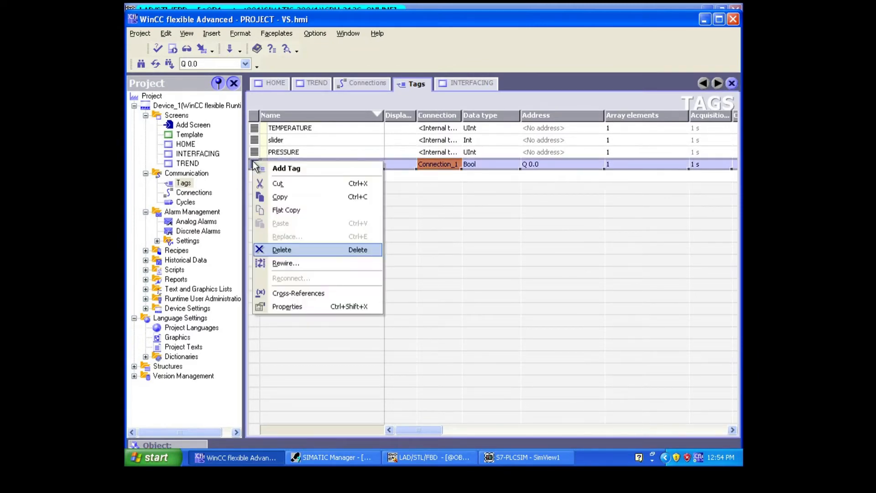
{"action": "left_click", "coordinate": [280, 251]}
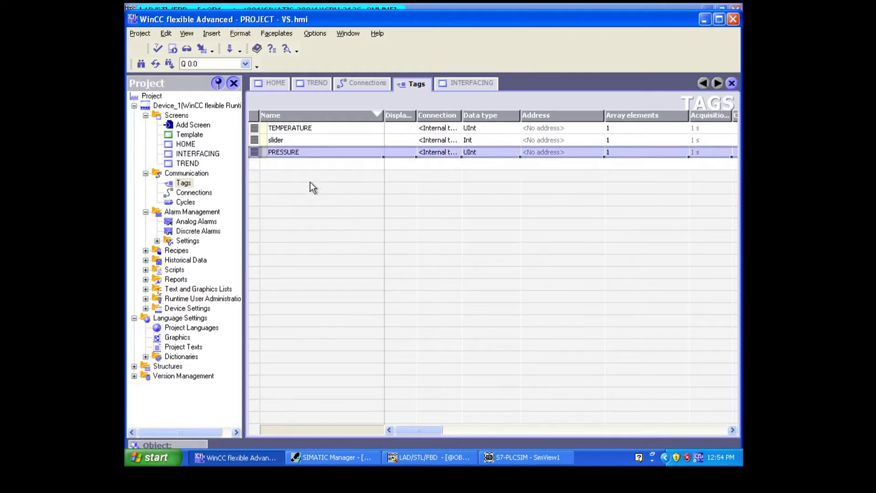
- Add three new tags named START, STOP and LAMP below the PRESSURE tag
{"action": "double_click", "coordinate": [338, 166]}
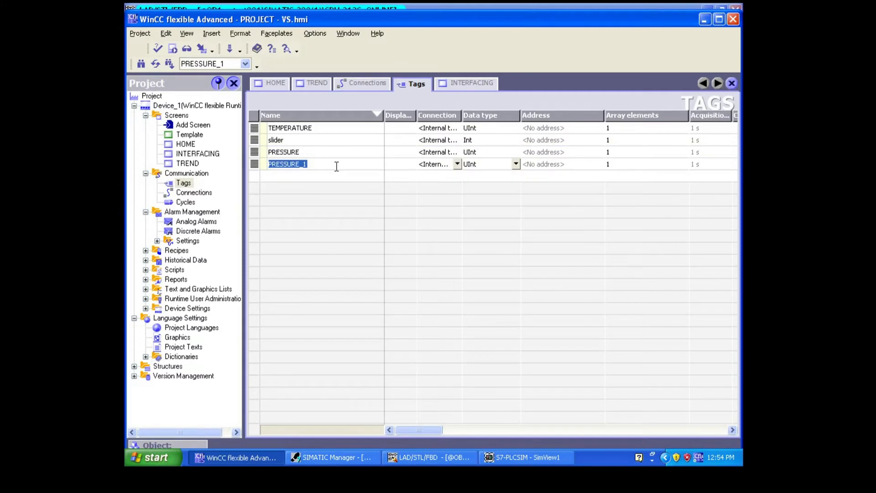
{"action": "type", "text": "START"}
{"action": "double_click", "coordinate": [319, 178]}
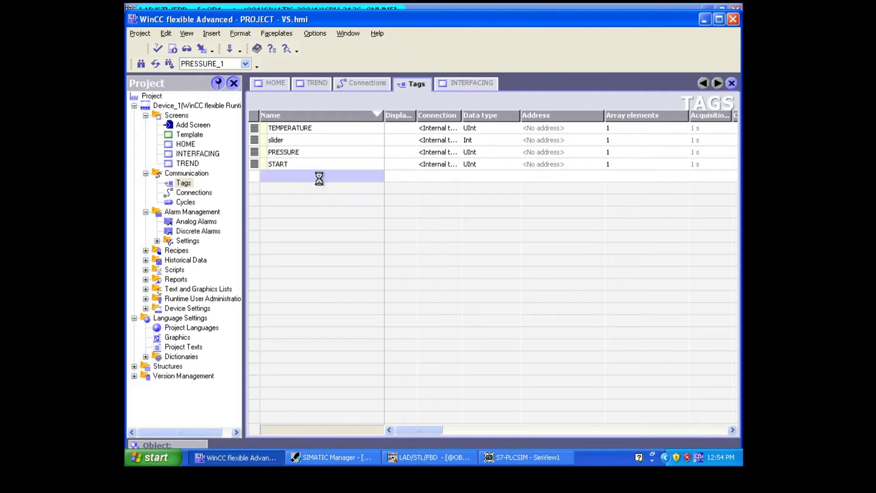
{"action": "type", "text": "STOP"}
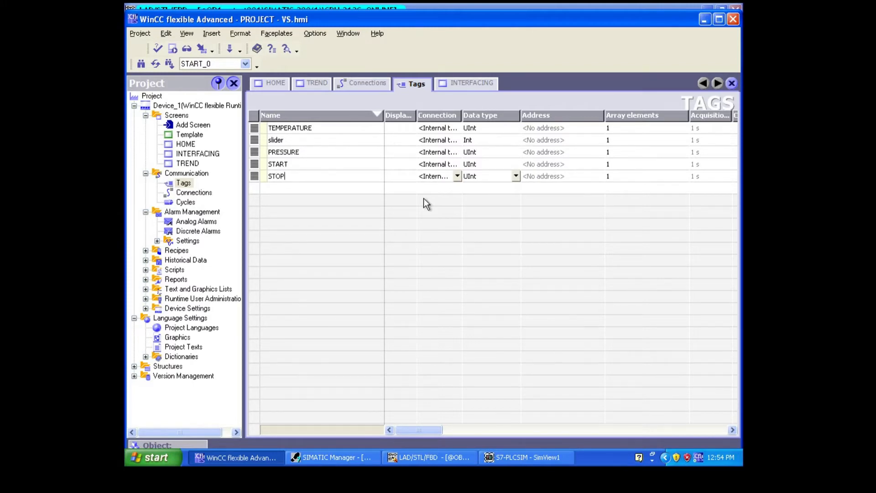
{"action": "double_click", "coordinate": [202, 195]}
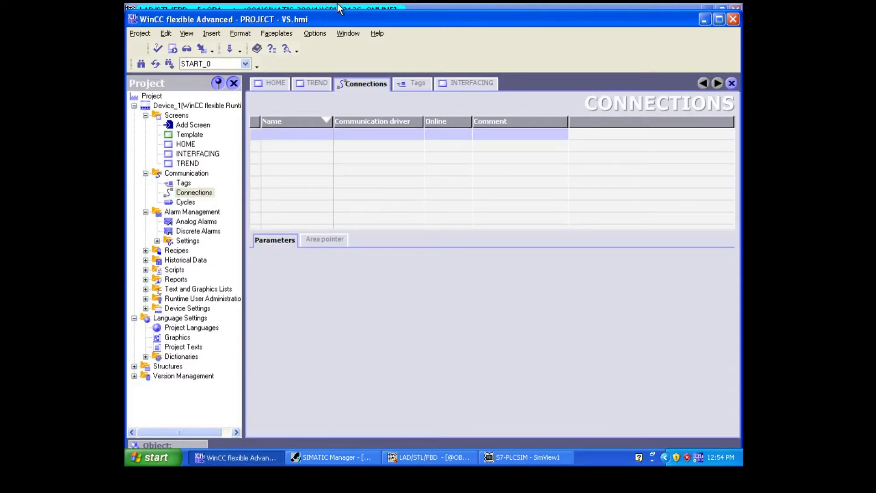
{"action": "left_click", "coordinate": [424, 82]}
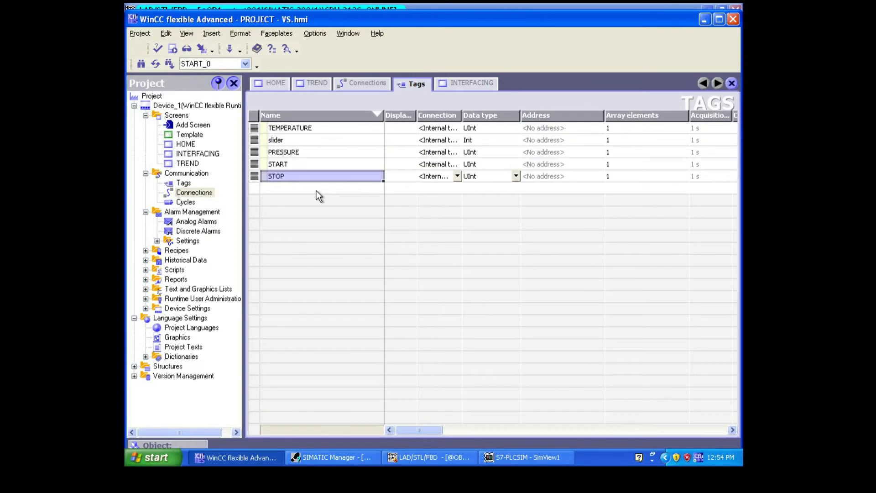
{"action": "double_click", "coordinate": [317, 190]}
{"action": "type", "text": "LAMP"}
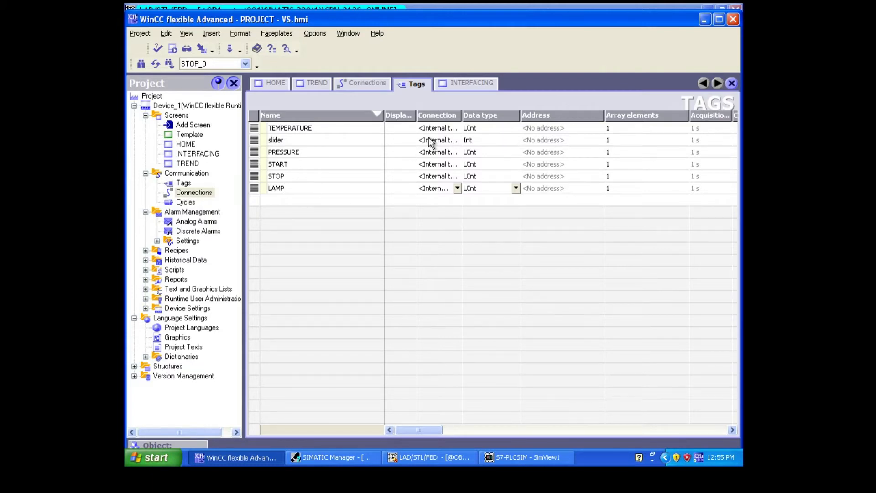
- Check which connections are available for the START tag, keeping <Internal tag>
{"action": "left_click", "coordinate": [453, 166]}
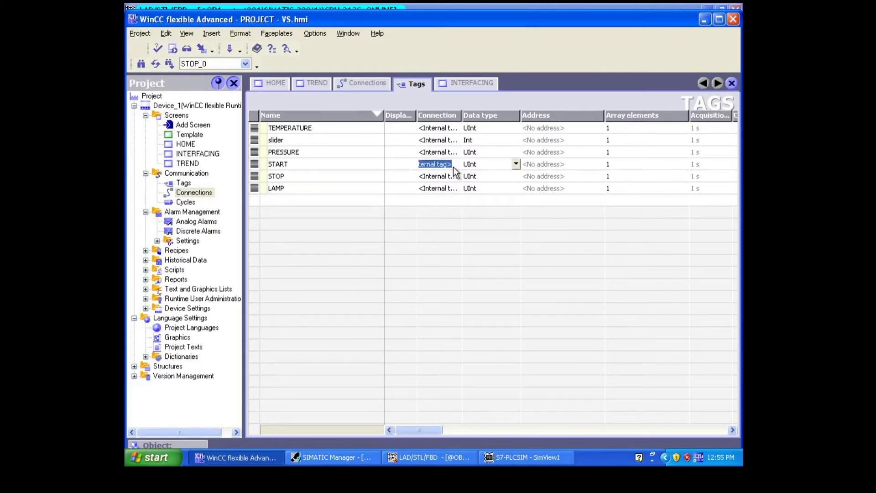
{"action": "left_click", "coordinate": [453, 166]}
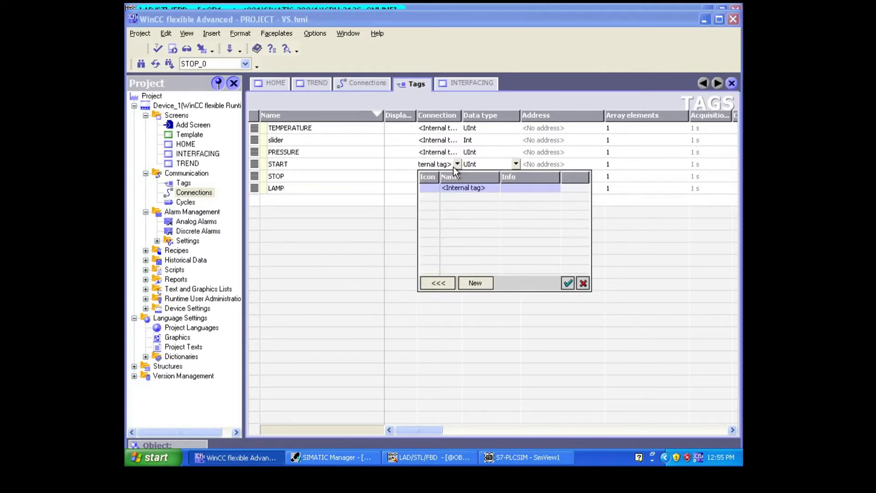
{"action": "double_click", "coordinate": [470, 191]}
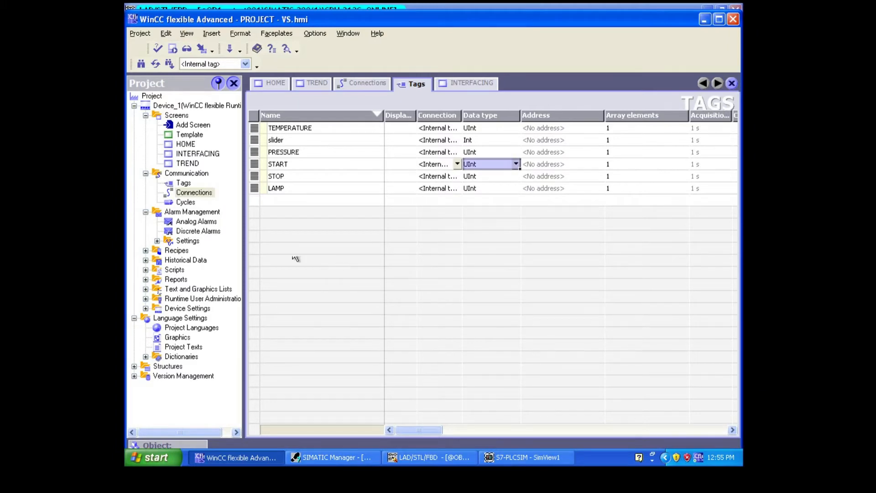
- Add a connection named FROM PLC in the Connections editor, using the SIMATIC S7 300/400 communication driver
{"action": "double_click", "coordinate": [200, 195]}
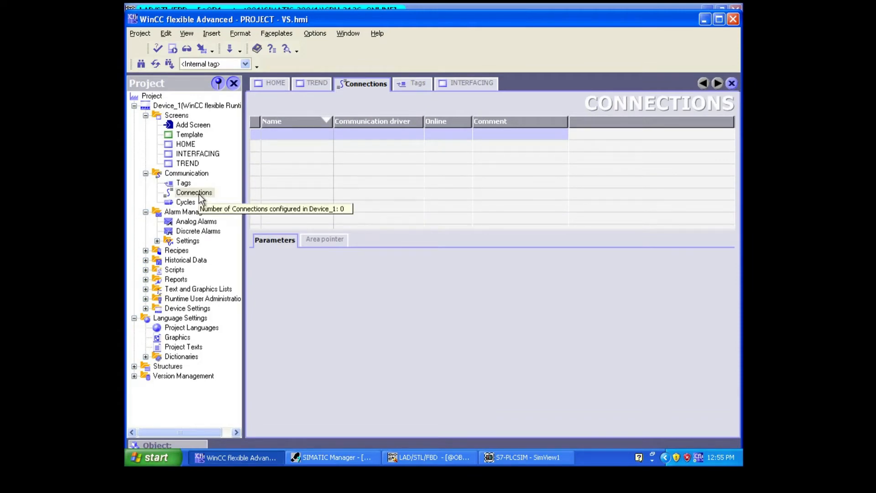
{"action": "double_click", "coordinate": [302, 136]}
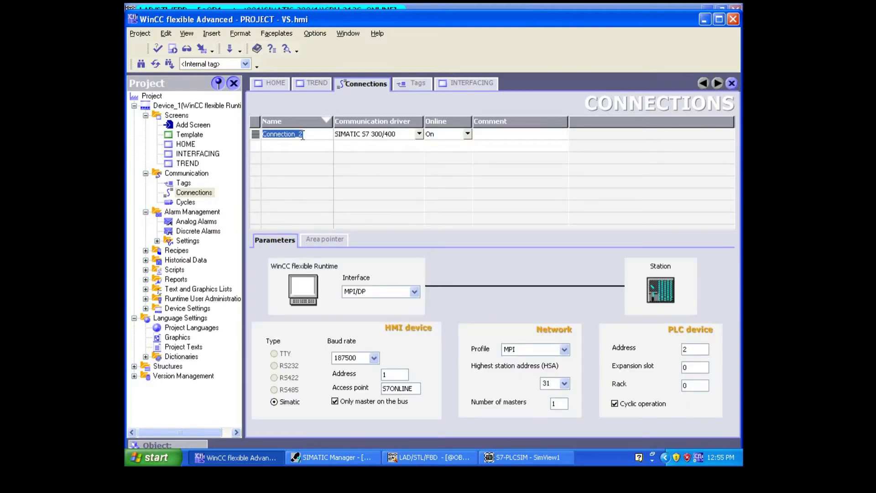
{"action": "type", "text": "FROM PLC C"}
{"action": "left_click", "coordinate": [419, 134]}
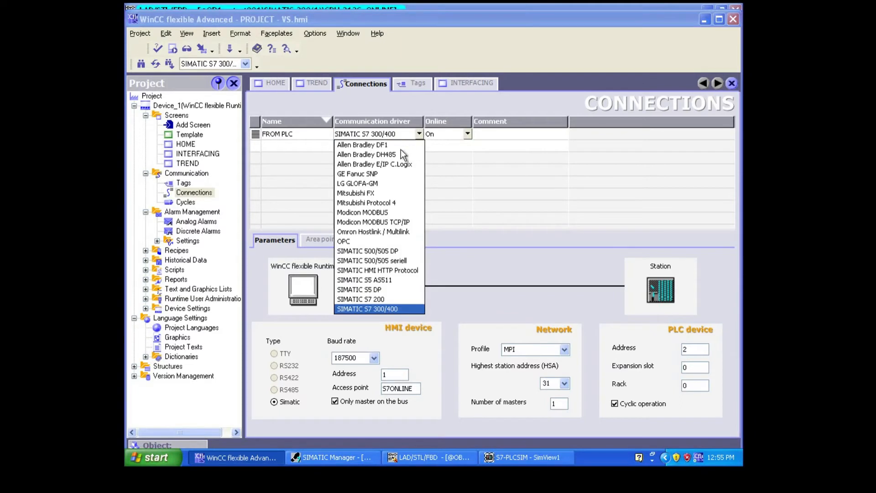
{"action": "left_click", "coordinate": [375, 309]}
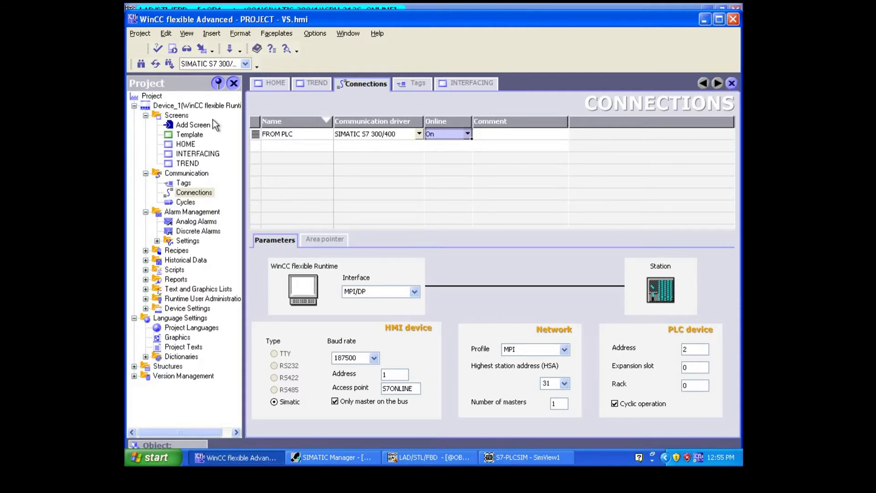
{"action": "left_click", "coordinate": [288, 136]}
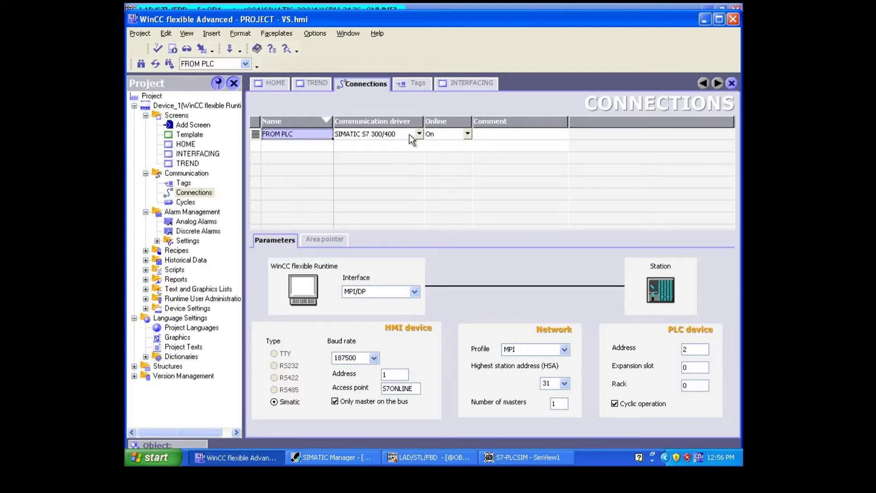
- In the Tags table, assign the START tag to the FROM PLC connection with data type Bool
{"action": "double_click", "coordinate": [183, 184]}
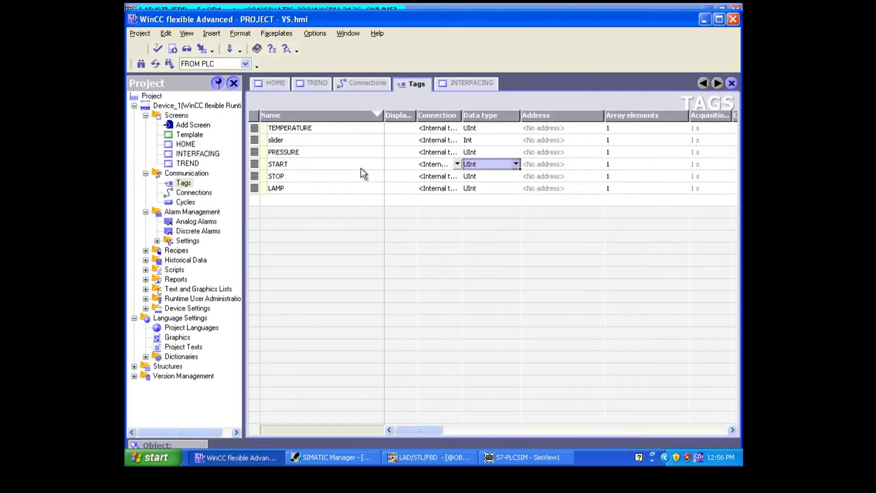
{"action": "left_click", "coordinate": [457, 164]}
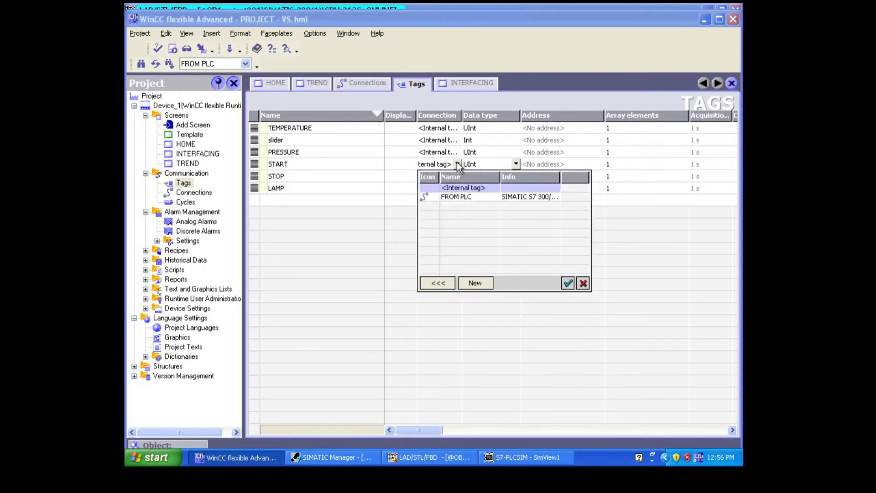
{"action": "left_click", "coordinate": [464, 198]}
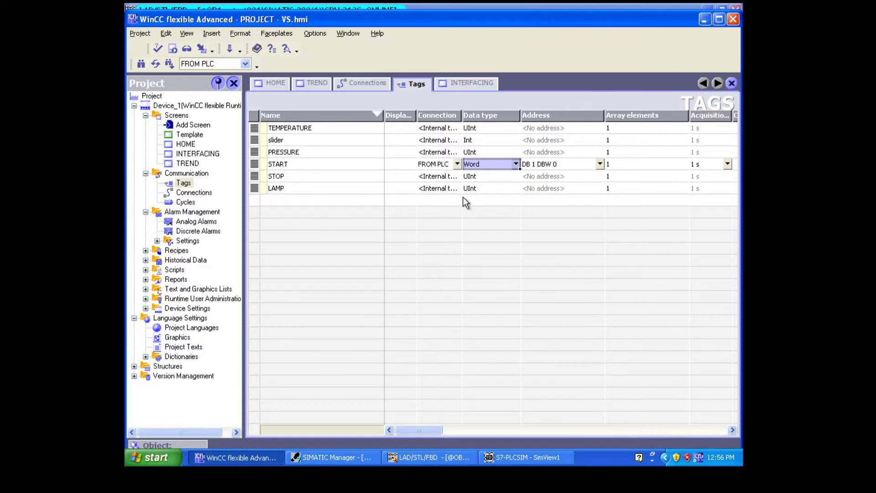
{"action": "left_click", "coordinate": [517, 164]}
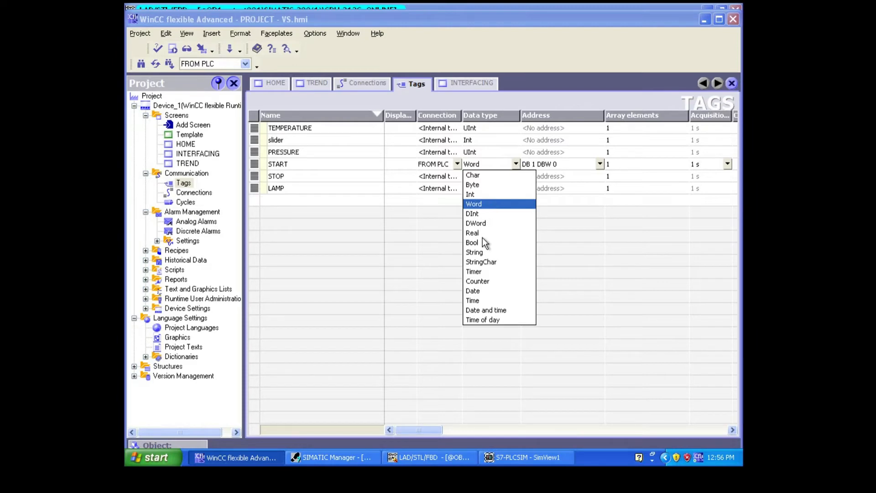
{"action": "left_click", "coordinate": [478, 242]}
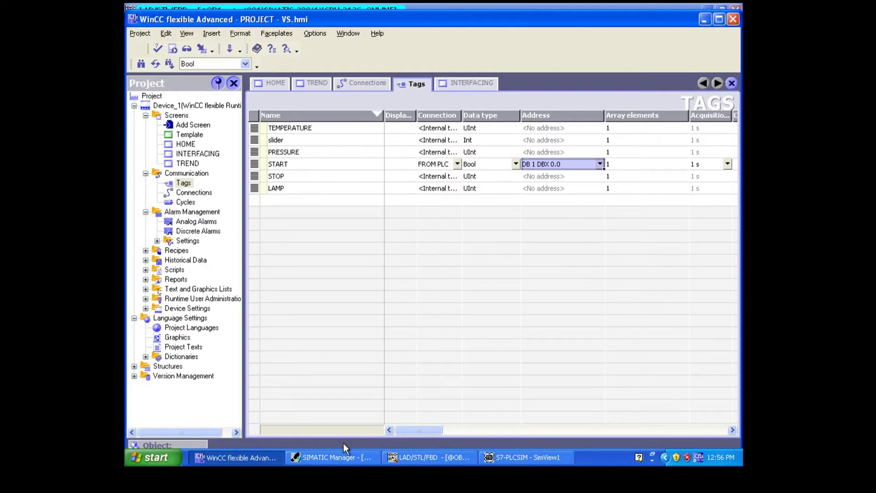
- Check the start contact's address in OB1's Network 1 and set the START tag's address to I 0.0
{"action": "left_click", "coordinate": [429, 458]}
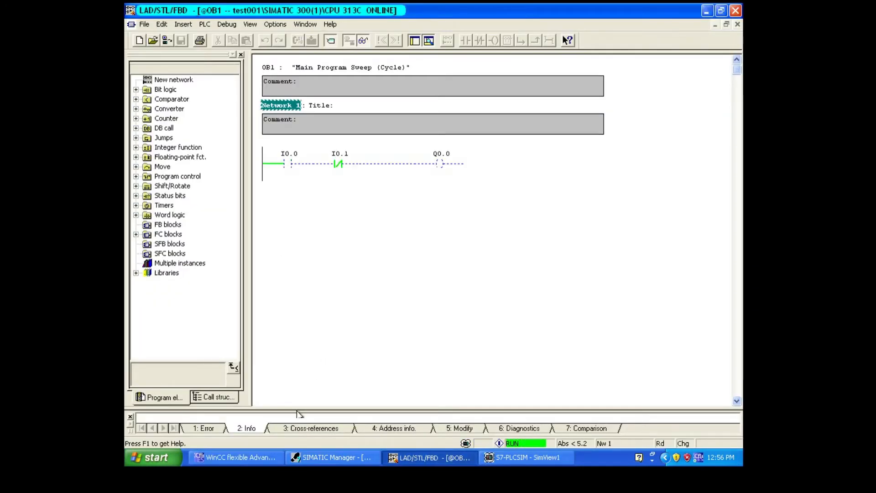
{"action": "left_click", "coordinate": [235, 458]}
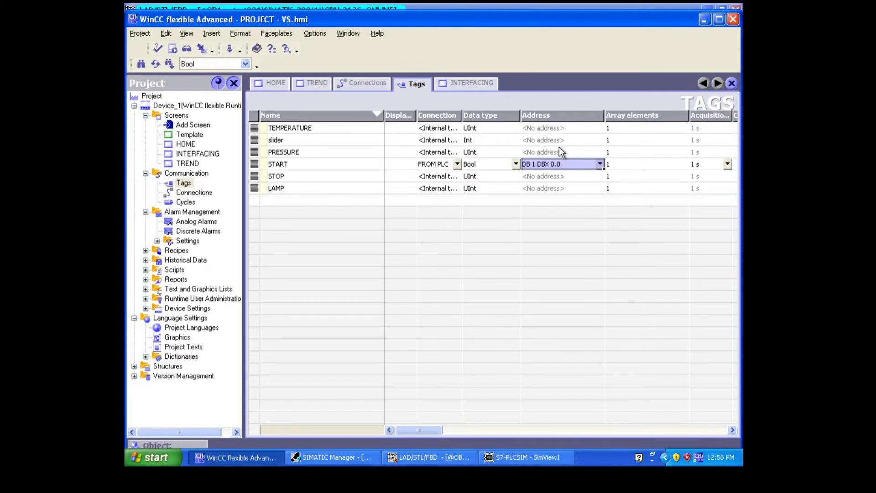
{"action": "left_click", "coordinate": [600, 164]}
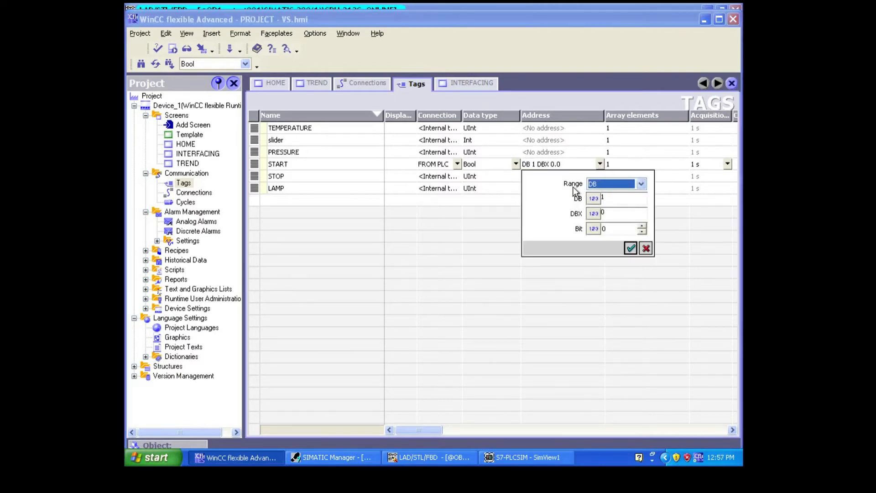
{"action": "left_click", "coordinate": [645, 186]}
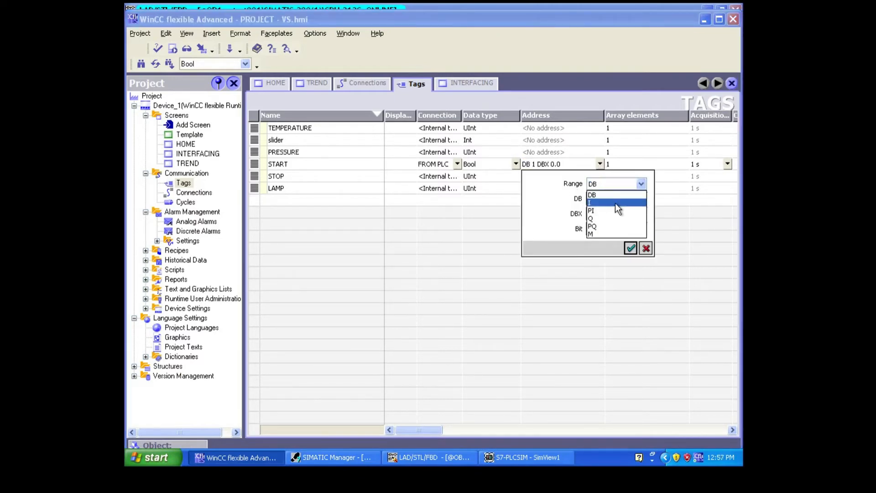
{"action": "left_click", "coordinate": [615, 204]}
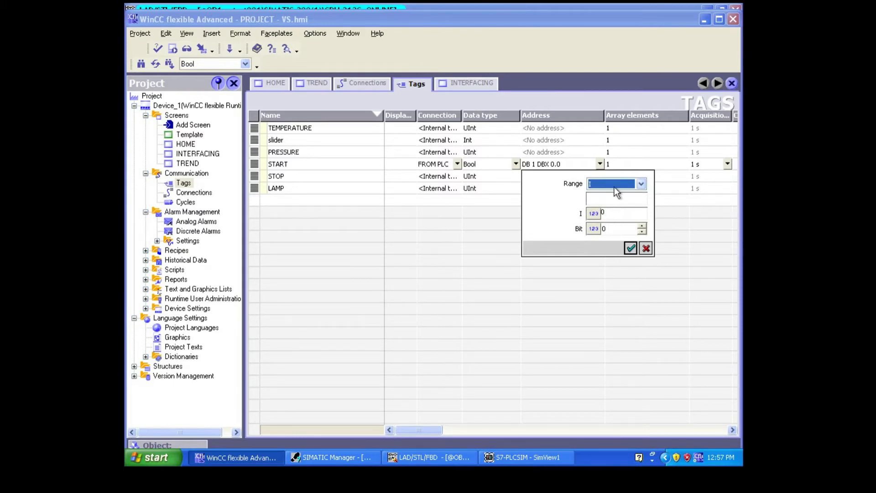
{"action": "left_click", "coordinate": [631, 248]}
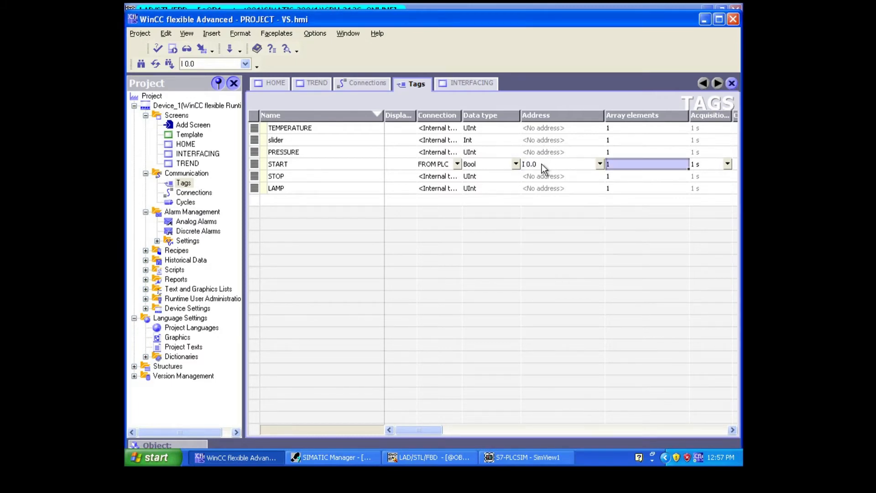
- Assign the STOP tag to the FROM PLC connection with data type Bool
{"action": "left_click", "coordinate": [450, 177]}
{"action": "left_click", "coordinate": [457, 176]}
{"action": "double_click", "coordinate": [459, 209]}
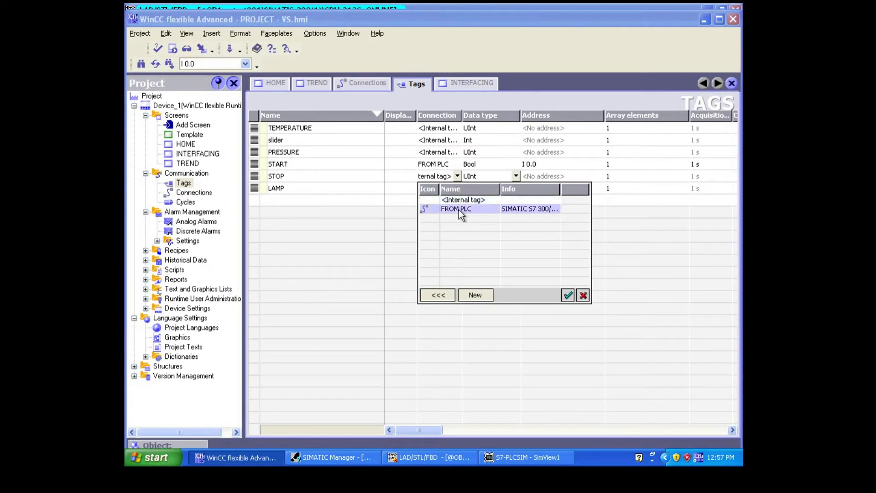
{"action": "left_click", "coordinate": [514, 176]}
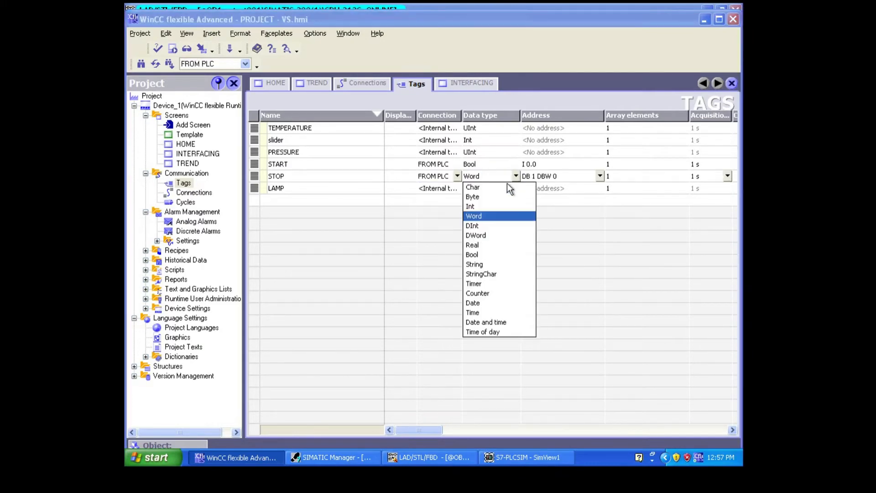
{"action": "left_click", "coordinate": [484, 253]}
- Set the STOP tag's address to range I, byte 0, bit 1 (I 0.1)
{"action": "left_click", "coordinate": [544, 178]}
{"action": "left_click", "coordinate": [599, 176]}
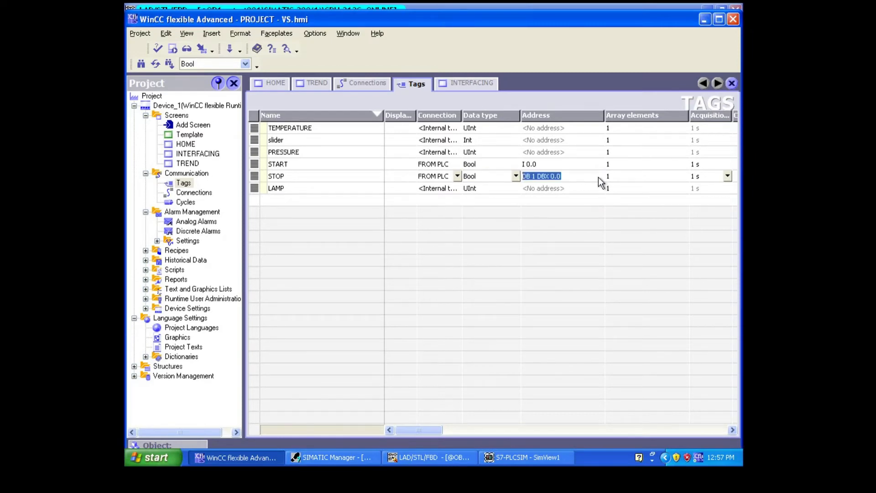
{"action": "left_click", "coordinate": [643, 197]}
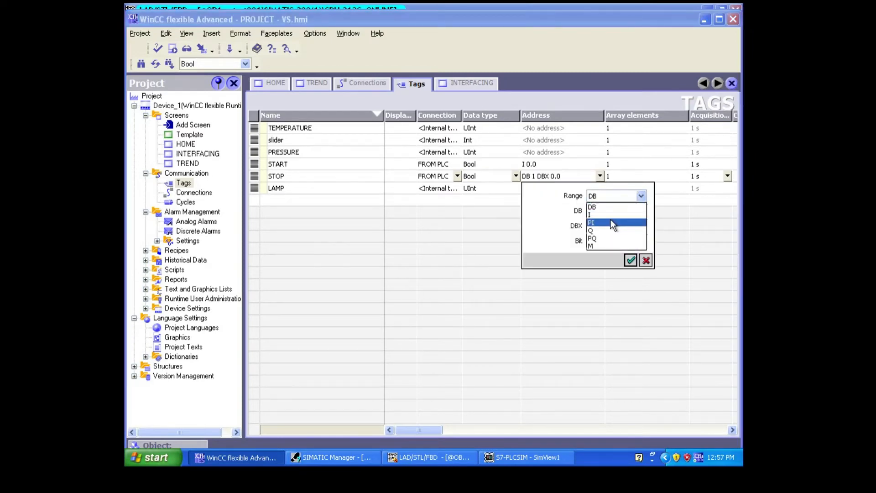
{"action": "left_click", "coordinate": [612, 215]}
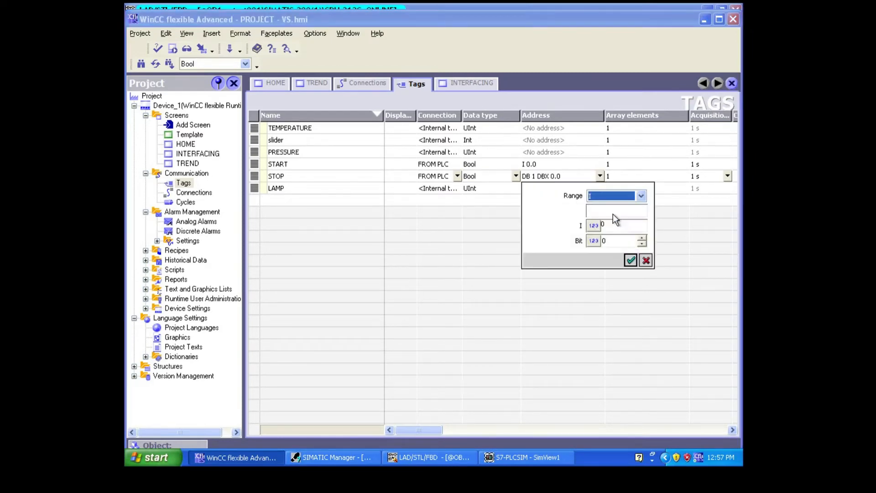
{"action": "left_click", "coordinate": [643, 238]}
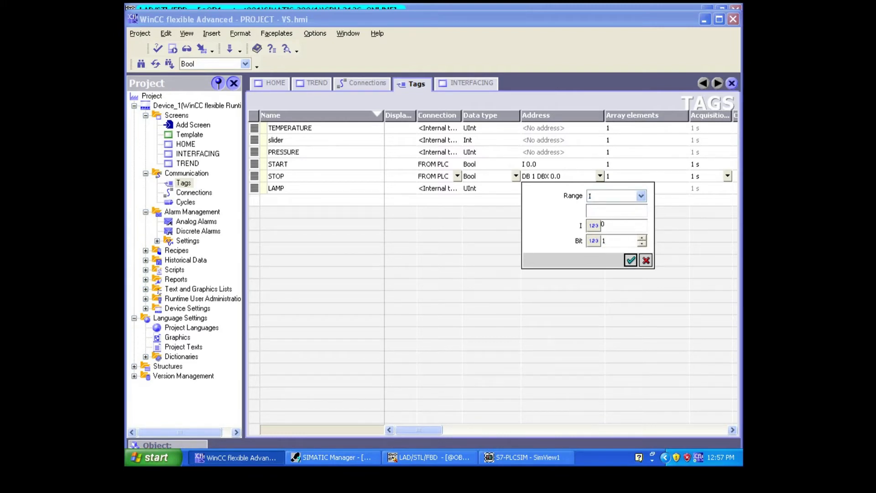
{"action": "left_click", "coordinate": [631, 260]}
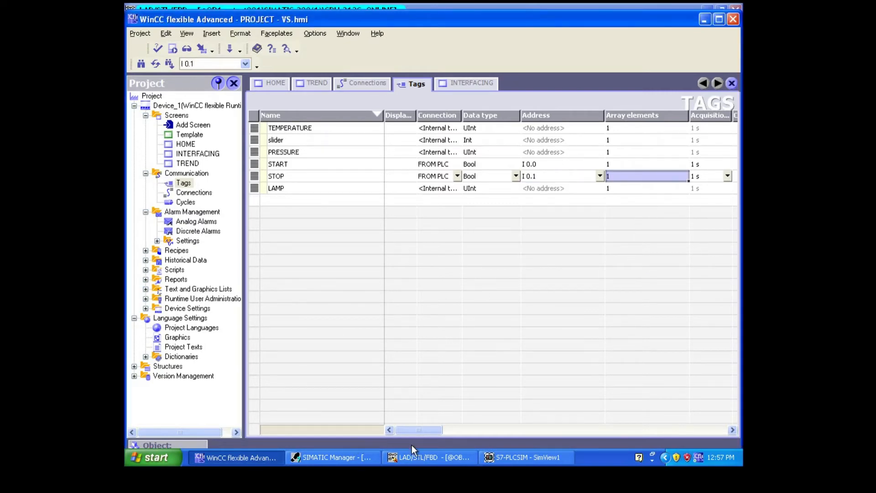
- Check the output address in OB1's Network 1, and assign the LAMP tag to the FROM PLC connection with data type Bool
{"action": "left_click", "coordinate": [413, 457]}
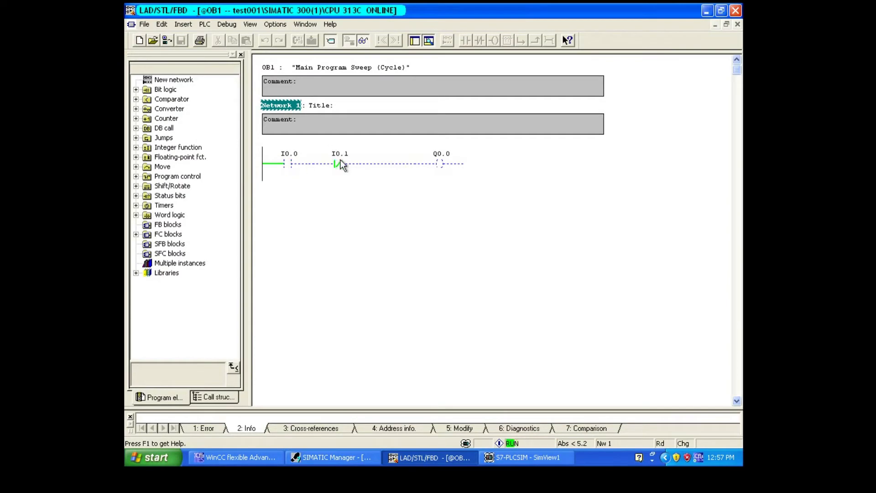
{"action": "left_click", "coordinate": [271, 458]}
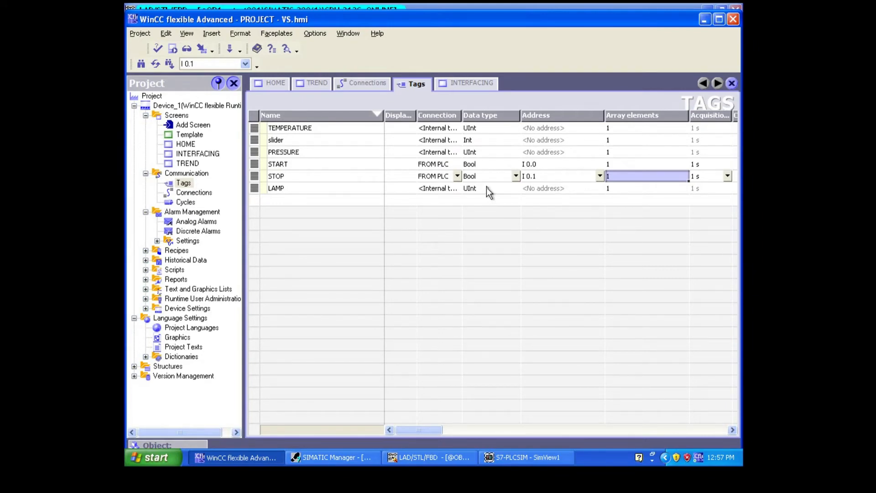
{"action": "left_click", "coordinate": [433, 188]}
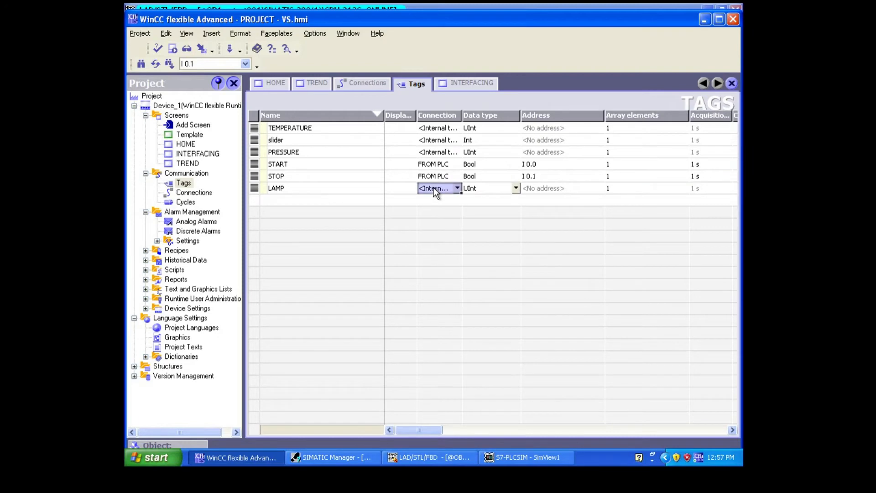
{"action": "left_click", "coordinate": [457, 187]}
{"action": "double_click", "coordinate": [456, 222]}
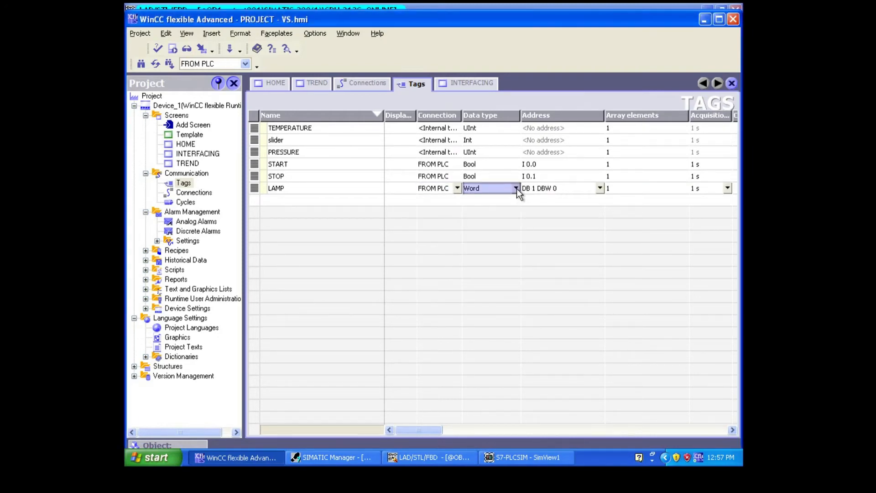
{"action": "left_click", "coordinate": [517, 188]}
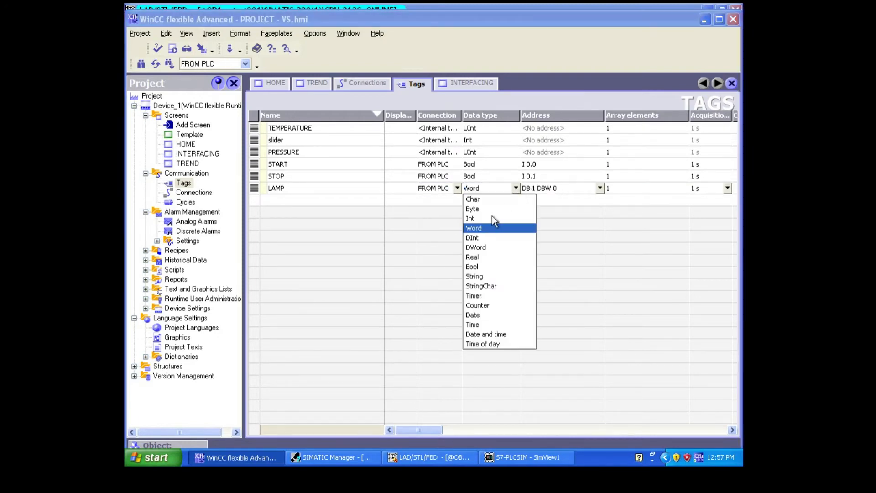
{"action": "left_click", "coordinate": [486, 266]}
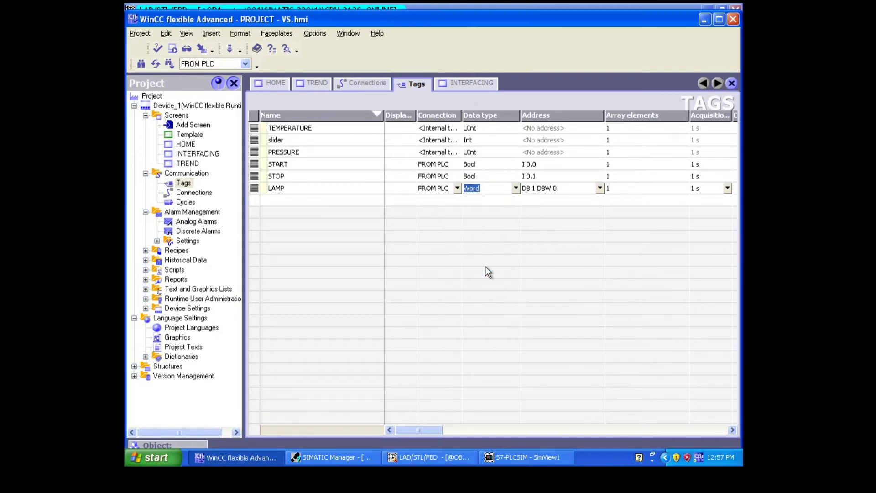
- Set the LAMP tag's address to range Q, byte 0, bit 0 (Q 0.0)
{"action": "left_click", "coordinate": [601, 188]}
{"action": "left_click", "coordinate": [642, 208]}
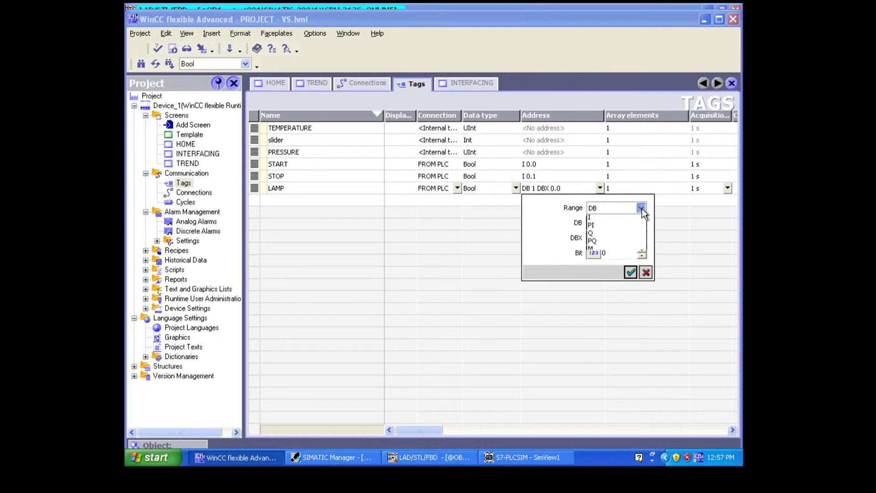
{"action": "left_click", "coordinate": [612, 247]}
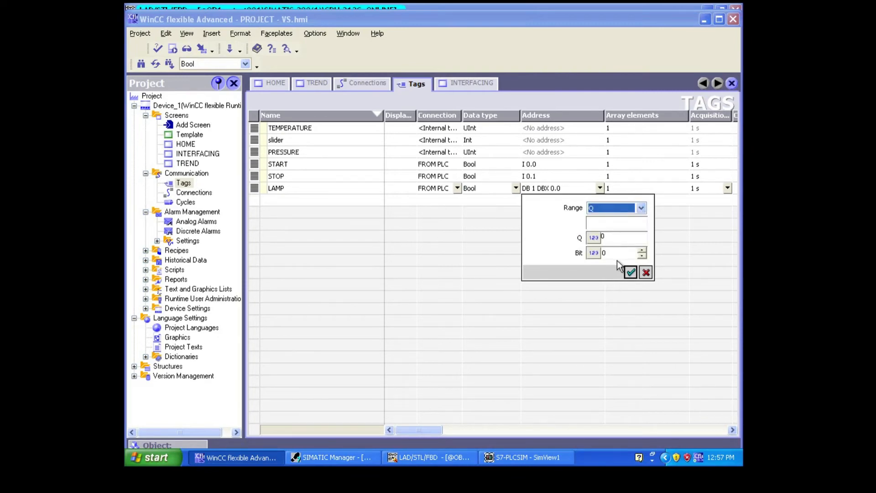
{"action": "left_click", "coordinate": [631, 271]}
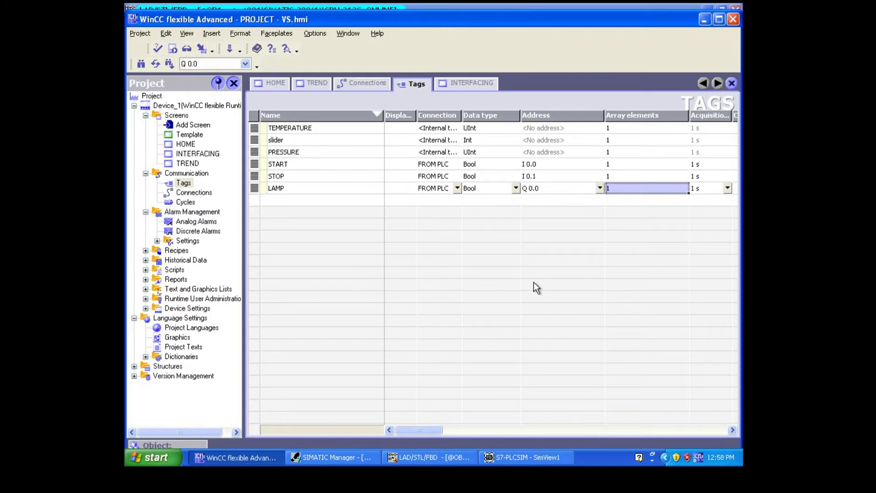
- Label the upper switch on the INTERFACING screen START and link it to the START tag
{"action": "left_click", "coordinate": [479, 83]}
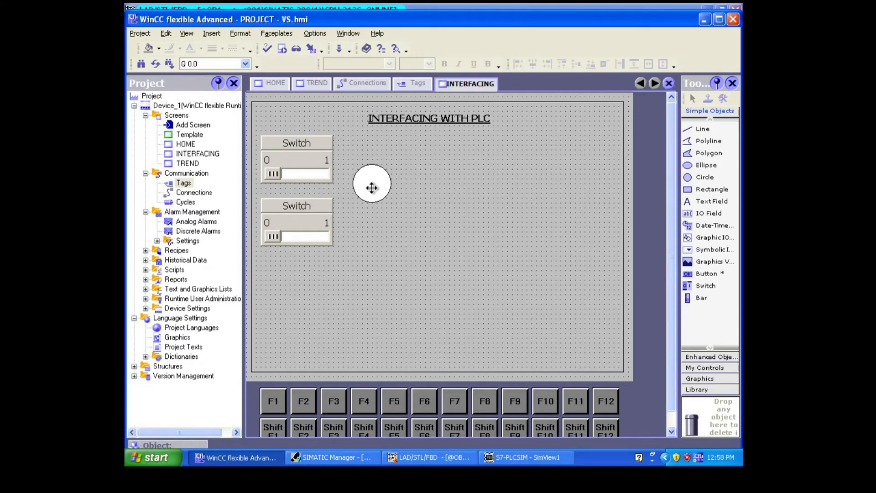
{"action": "double_click", "coordinate": [320, 168]}
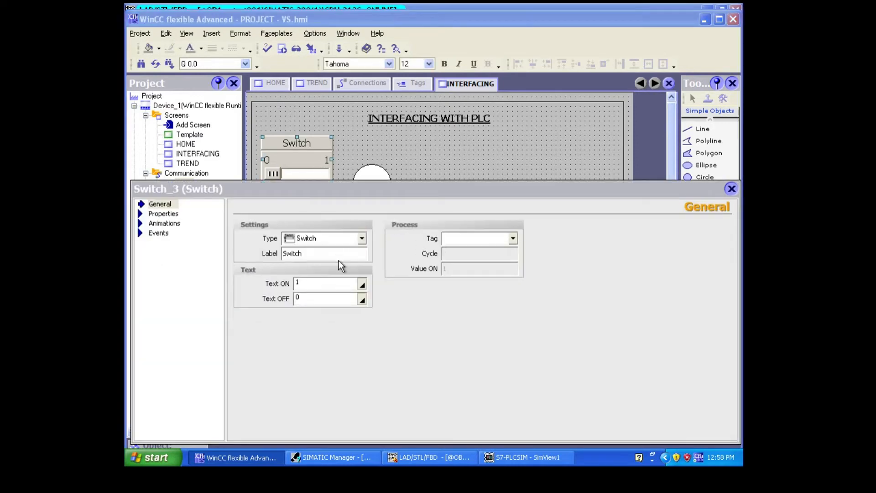
{"action": "left_click", "coordinate": [334, 252]}
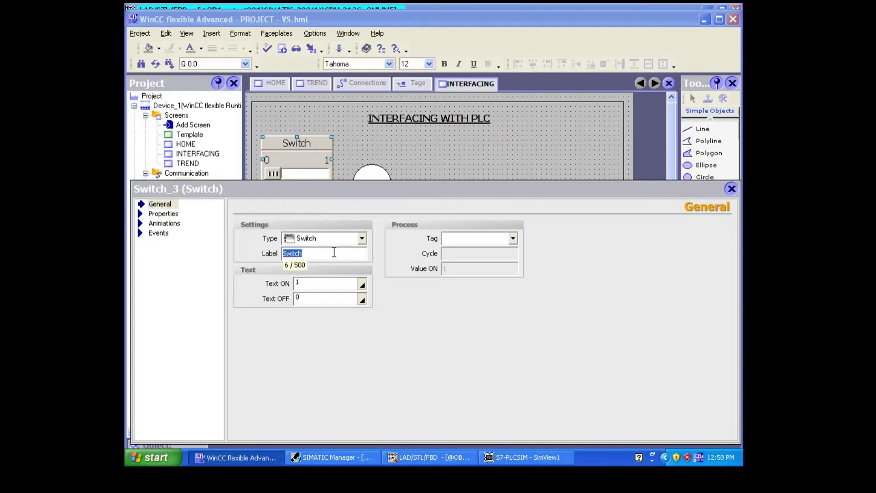
{"action": "type", "text": "S"}
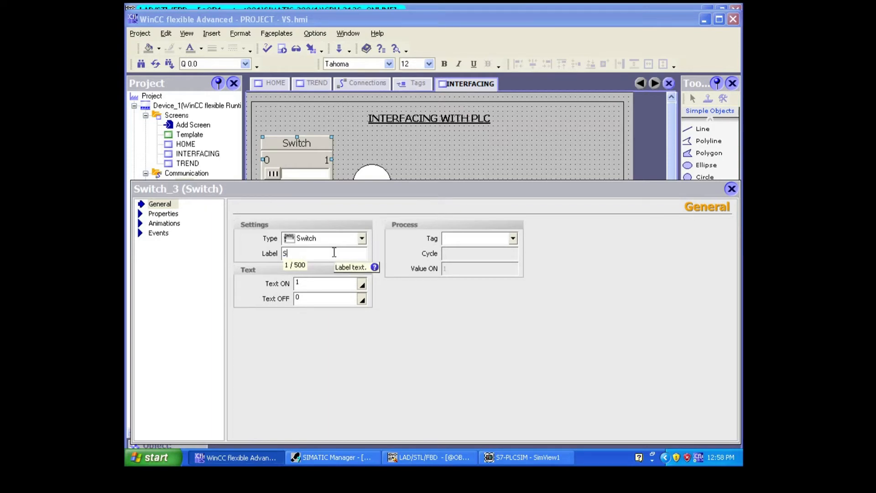
{"action": "type", "text": "TART"}
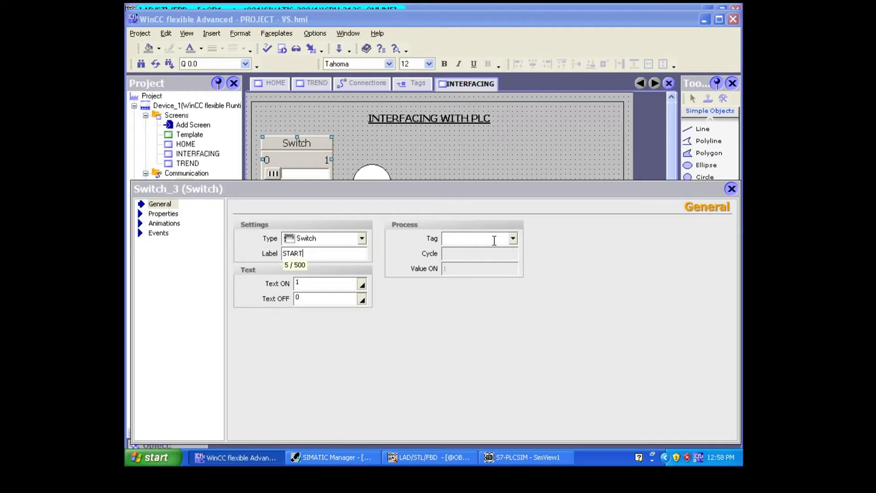
{"action": "left_click", "coordinate": [513, 238]}
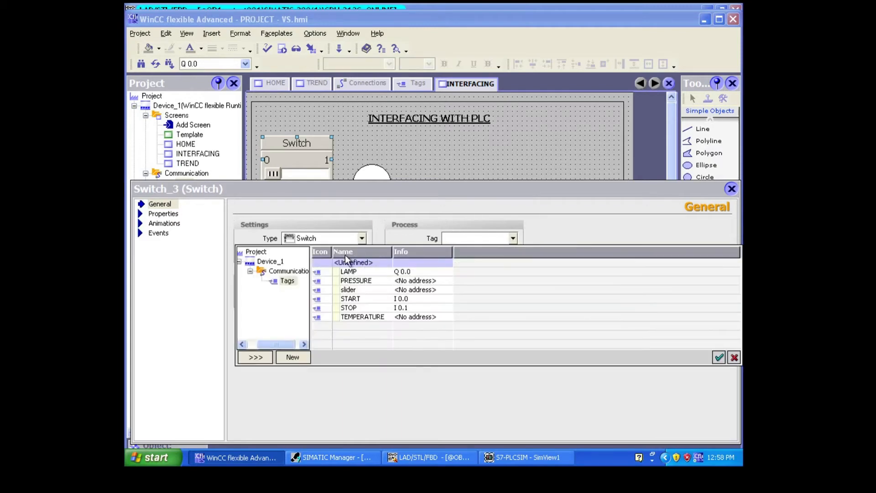
{"action": "double_click", "coordinate": [360, 300]}
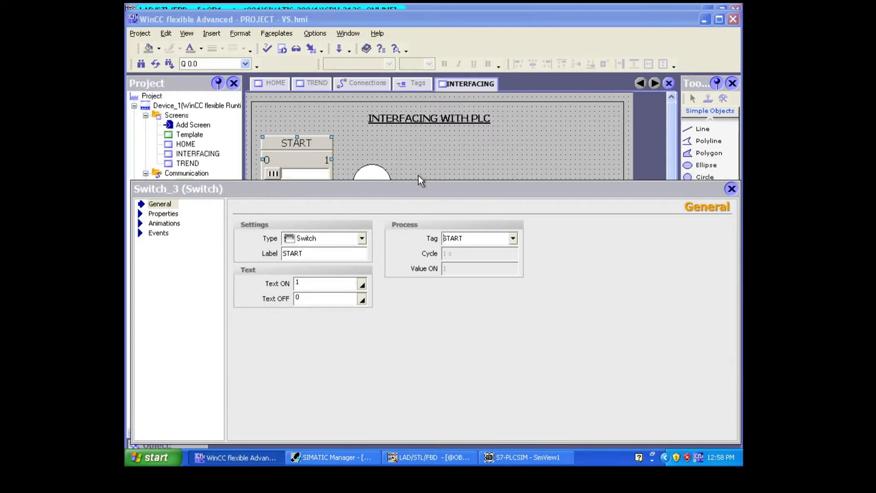
- Label the lower switch STOP and link it to the STOP tag
{"action": "left_click_drag", "start_coordinate": [417, 180], "coordinate": [407, 322]}
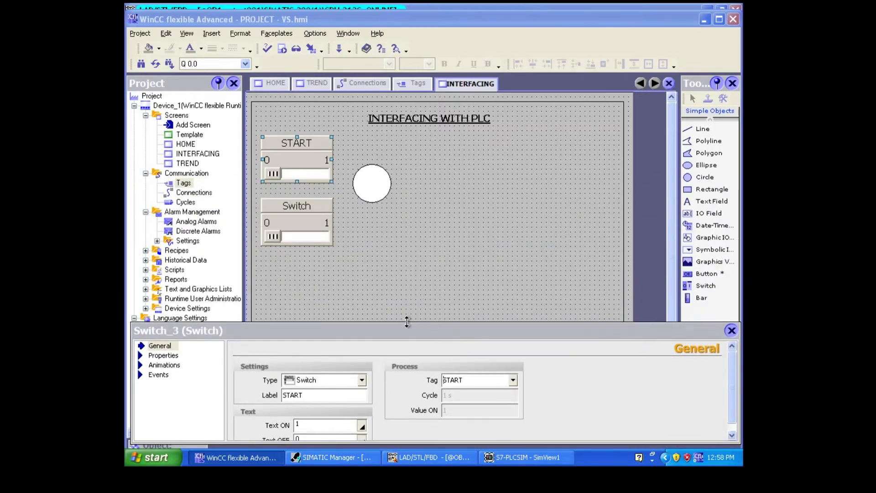
{"action": "left_click", "coordinate": [324, 215]}
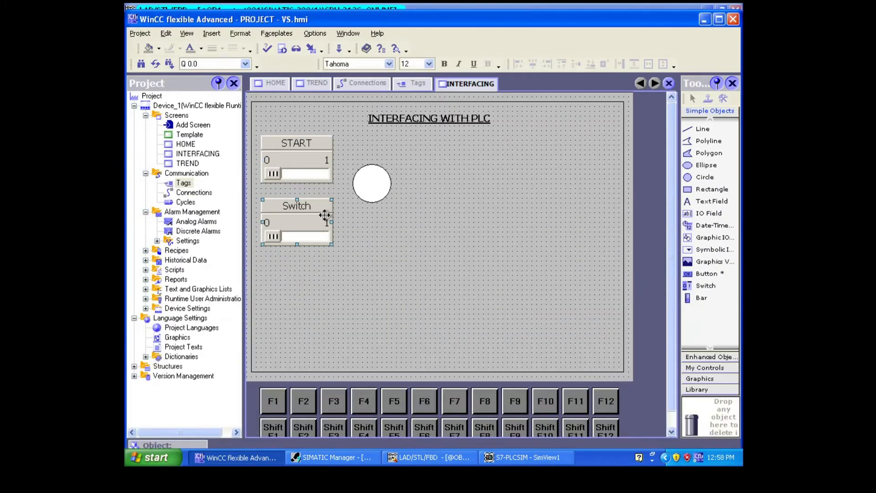
{"action": "double_click", "coordinate": [325, 215]}
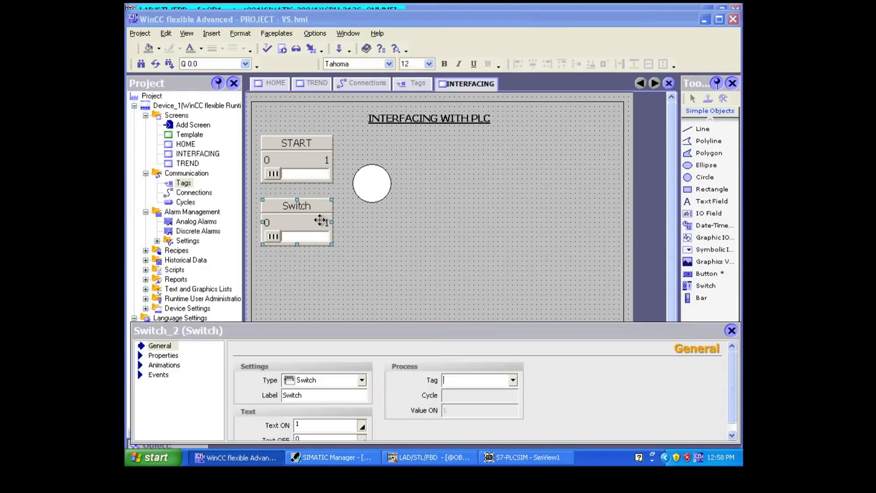
{"action": "left_click", "coordinate": [360, 394]}
{"action": "key", "text": "BackSpace"}
{"action": "key", "text": "BackSpace"}
{"action": "key", "text": "BackSpace"}
{"action": "key", "text": "BackSpace"}
{"action": "key", "text": "BackSpace"}
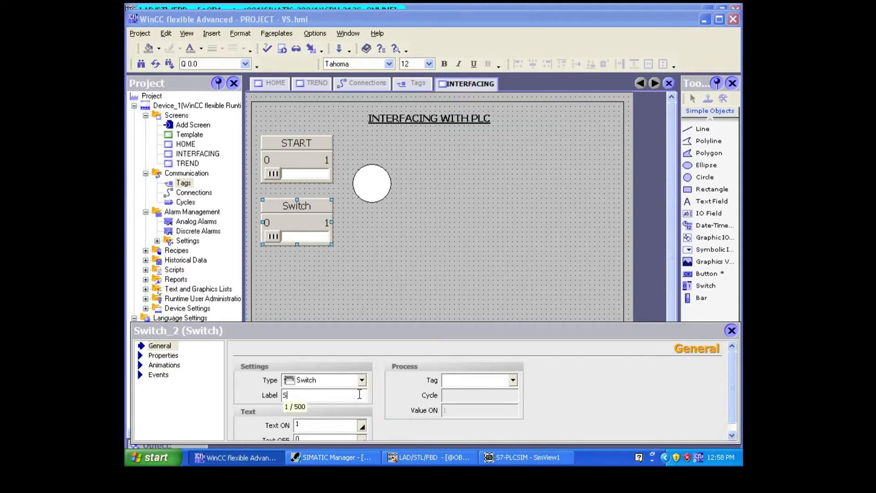
{"action": "type", "text": "TOP"}
{"action": "left_click", "coordinate": [513, 381]}
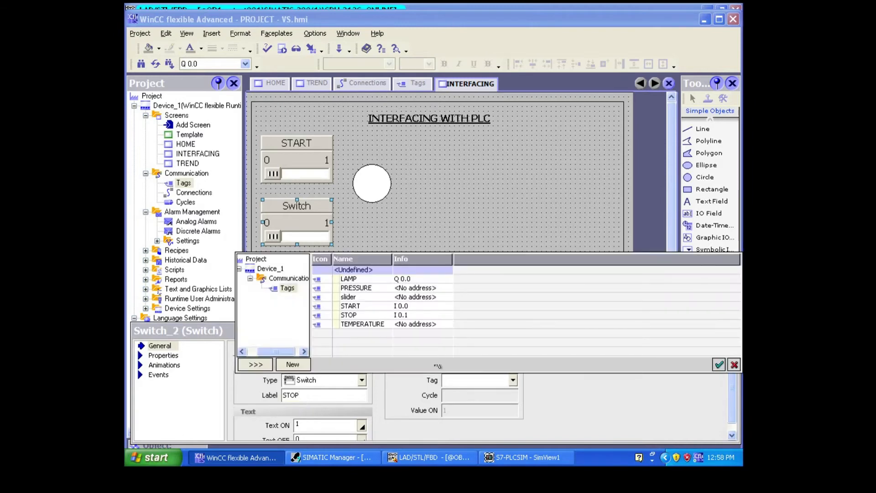
{"action": "double_click", "coordinate": [386, 315]}
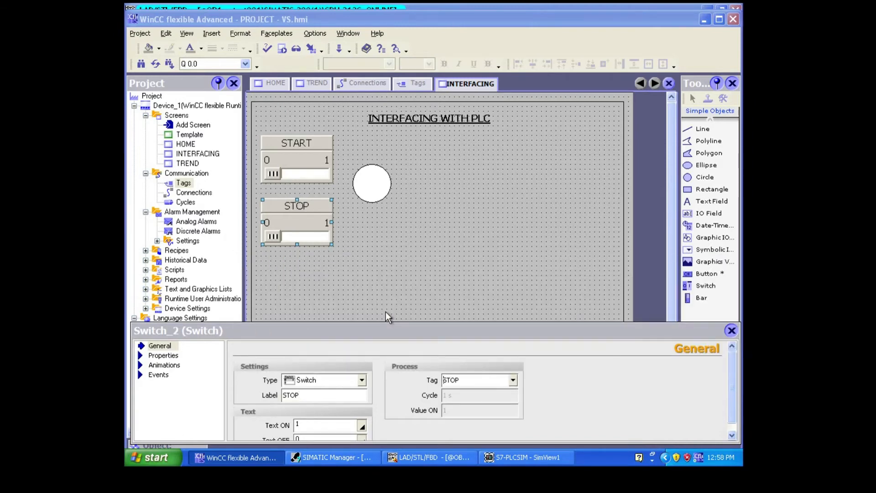
- Enable the circle's appearance animation on the LAMP tag with type Bit, and add entries for values 0 and 1
{"action": "left_click", "coordinate": [380, 172]}
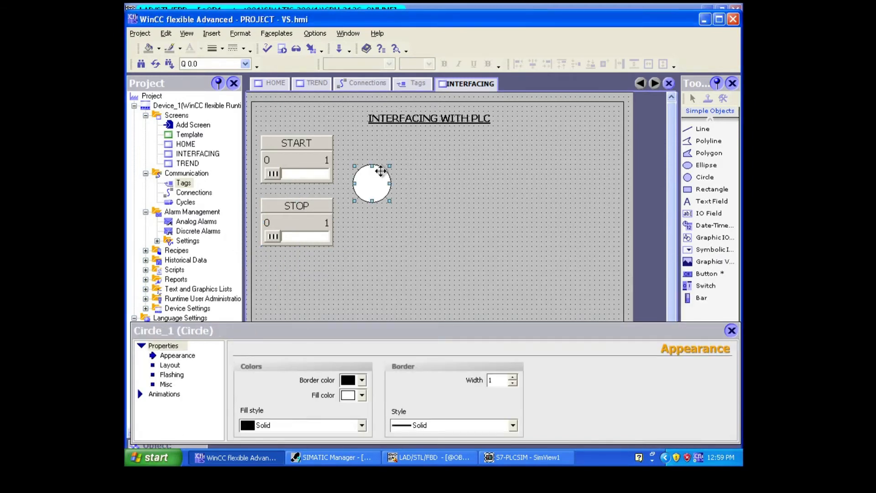
{"action": "left_click", "coordinate": [168, 395]}
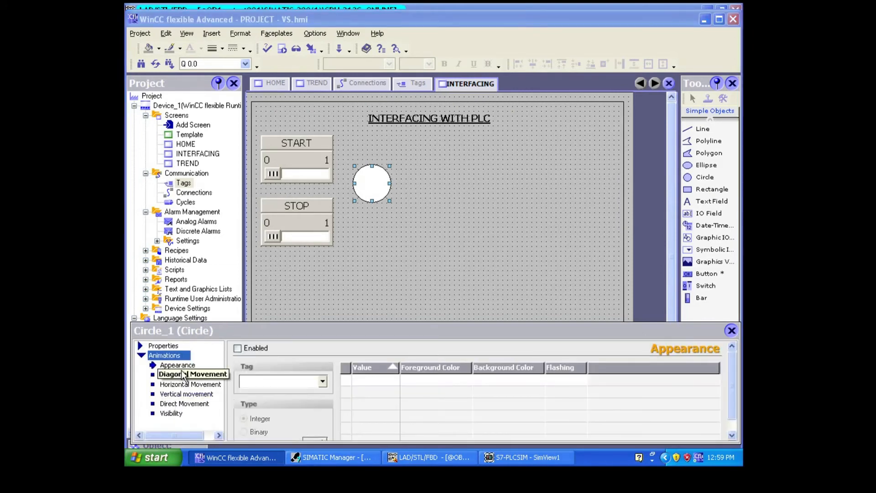
{"action": "left_click", "coordinate": [183, 369]}
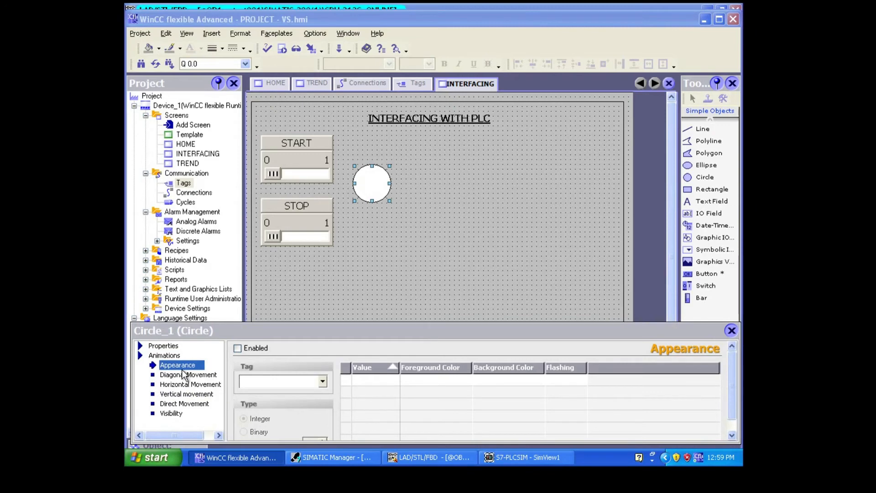
{"action": "left_click", "coordinate": [322, 382]}
{"action": "left_click", "coordinate": [363, 281]}
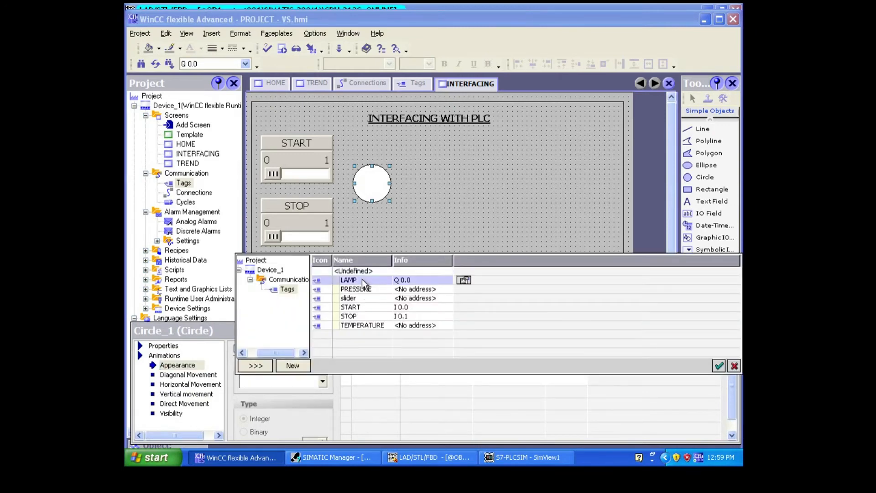
{"action": "double_click", "coordinate": [363, 281]}
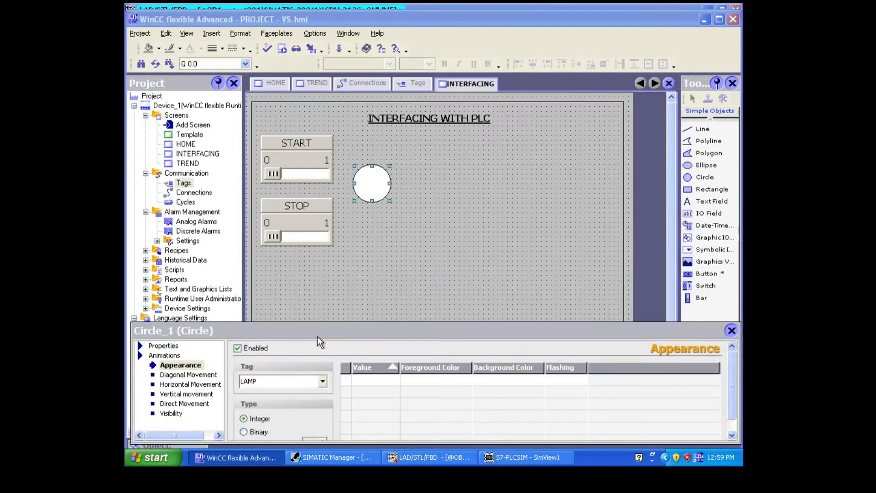
{"action": "left_click_drag", "start_coordinate": [322, 331], "coordinate": [314, 317]}
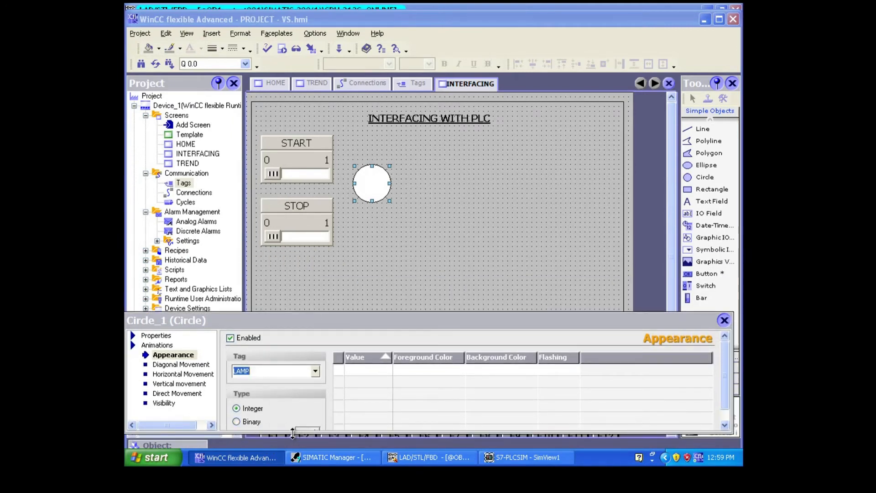
{"action": "left_click_drag", "start_coordinate": [293, 432], "coordinate": [292, 445]}
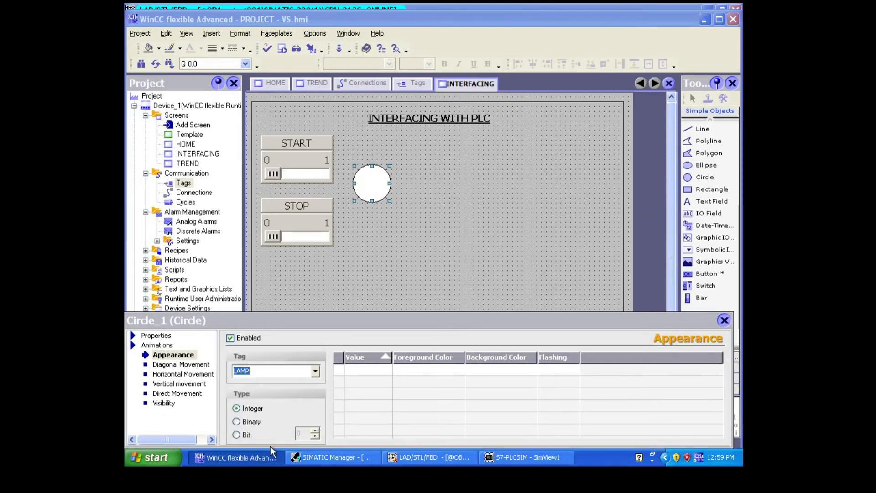
{"action": "left_click", "coordinate": [236, 435]}
{"action": "double_click", "coordinate": [371, 369]}
{"action": "double_click", "coordinate": [374, 384]}
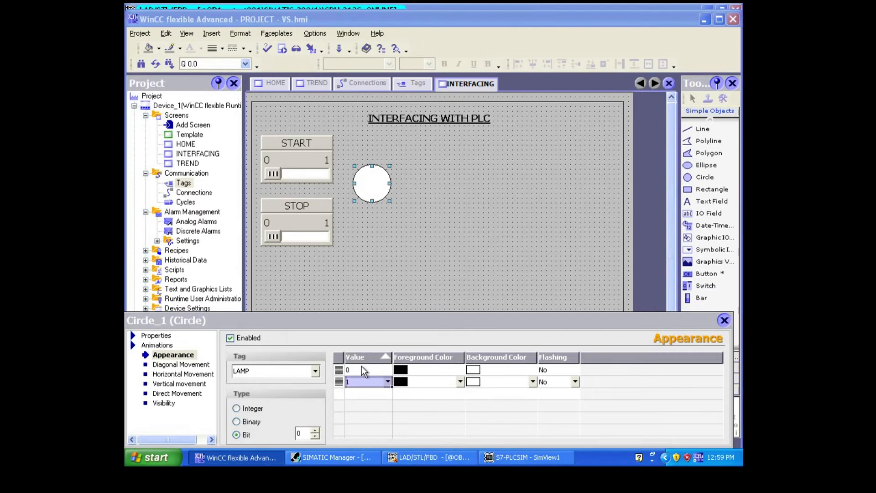
- Set the circle's background color to red for value 0 and to bright green with flashing Yes for value 1
{"action": "left_click", "coordinate": [528, 368]}
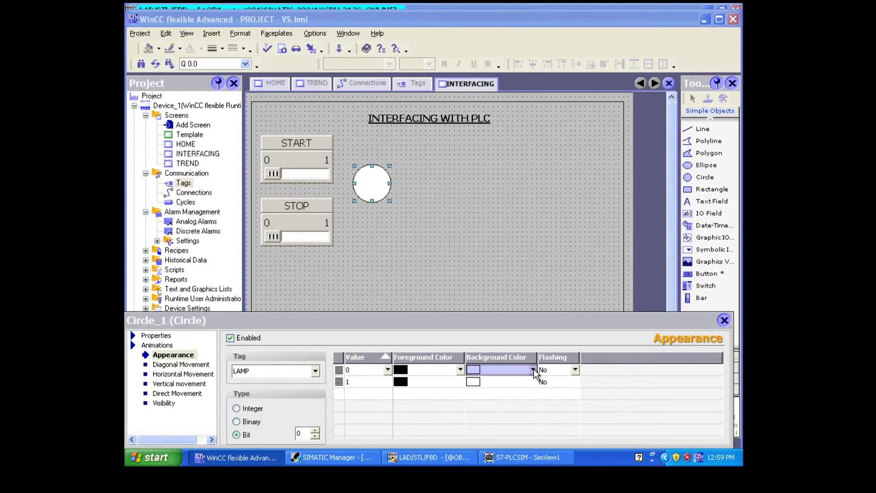
{"action": "left_click", "coordinate": [533, 369]}
{"action": "left_click", "coordinate": [474, 295]}
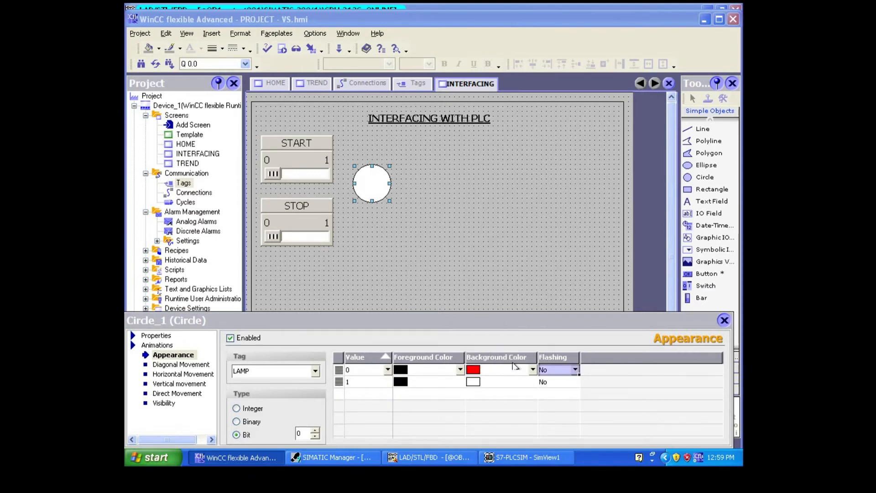
{"action": "left_click", "coordinate": [533, 378]}
{"action": "left_click", "coordinate": [532, 380]}
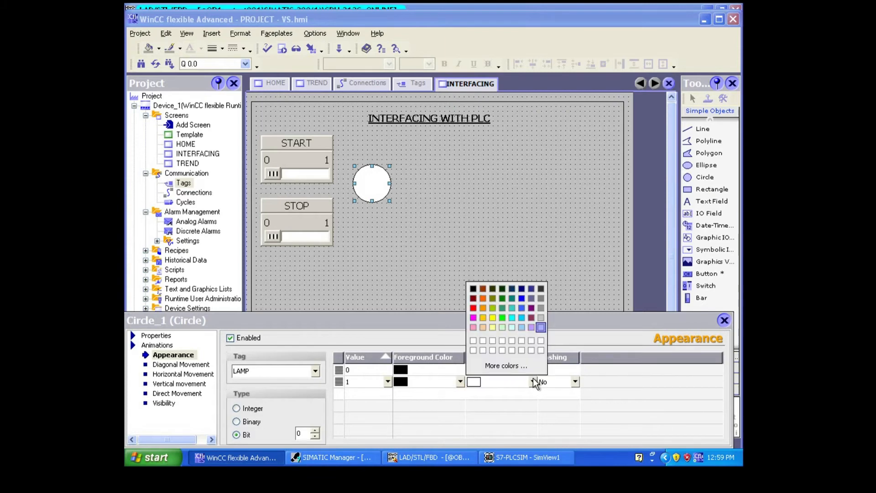
{"action": "left_click", "coordinate": [503, 317]}
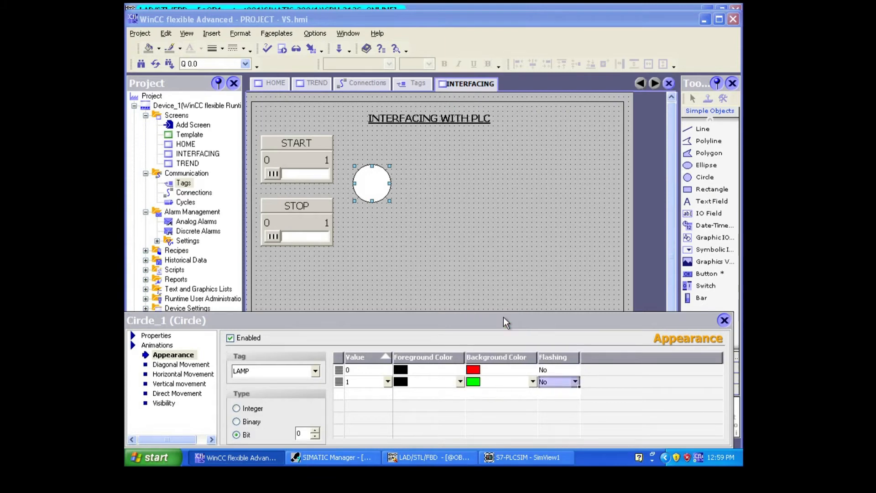
{"action": "left_click", "coordinate": [575, 382]}
{"action": "left_click", "coordinate": [557, 400]}
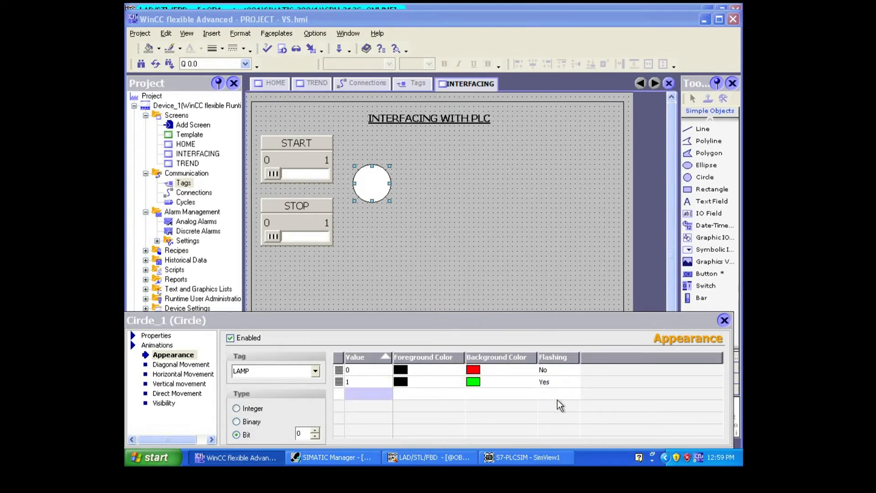
{"action": "left_click", "coordinate": [503, 217]}
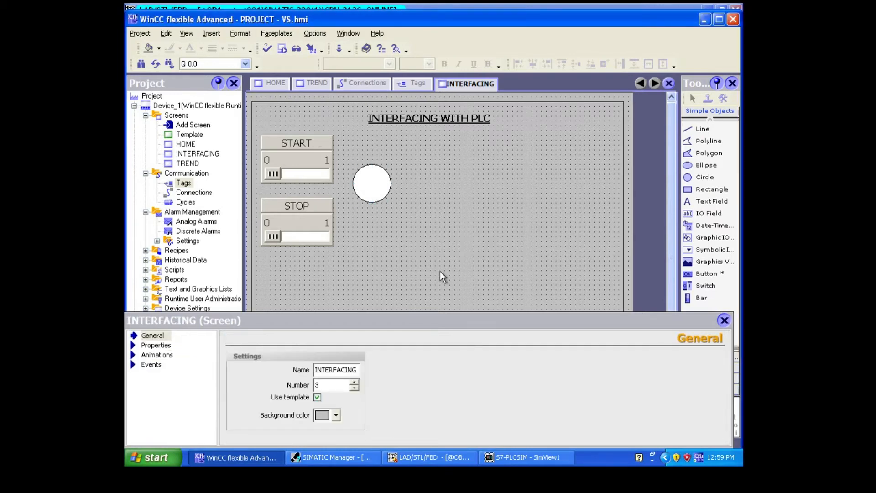
- Start the runtime system and try to set the START switch to 1 on the INTERFACING screen
{"action": "left_click", "coordinate": [282, 48]}
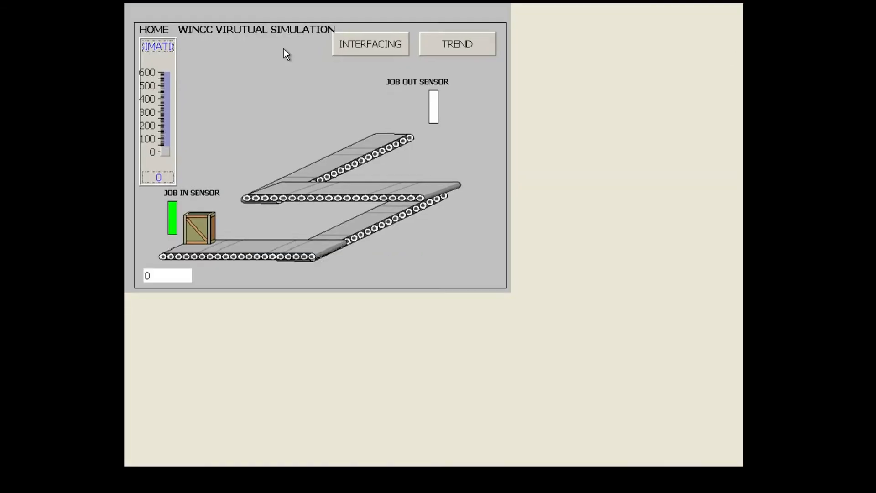
{"action": "left_click", "coordinate": [368, 53]}
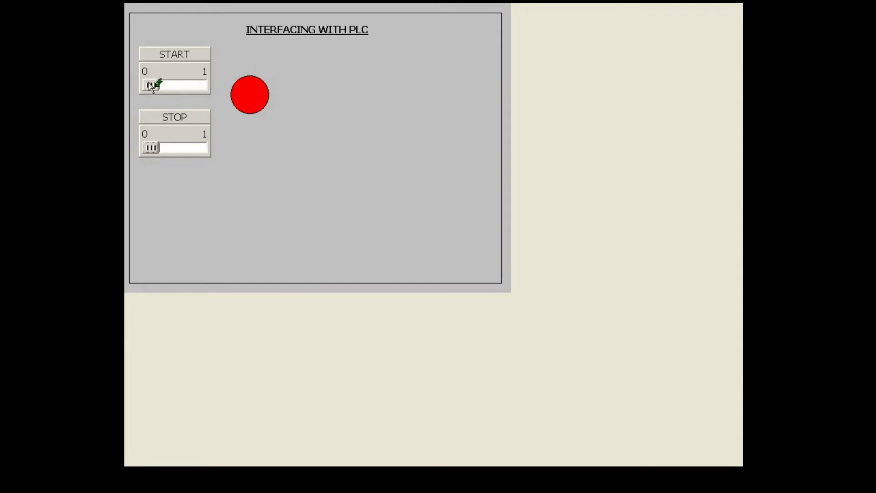
{"action": "left_click_drag", "start_coordinate": [152, 86], "coordinate": [205, 88]}
{"action": "left_click", "coordinate": [202, 83]}
- Switch to S7-PLCSIM and turn on bits 0 and 1 of input byte IB 0 to test the lamp
{"action": "key", "text": "super"}
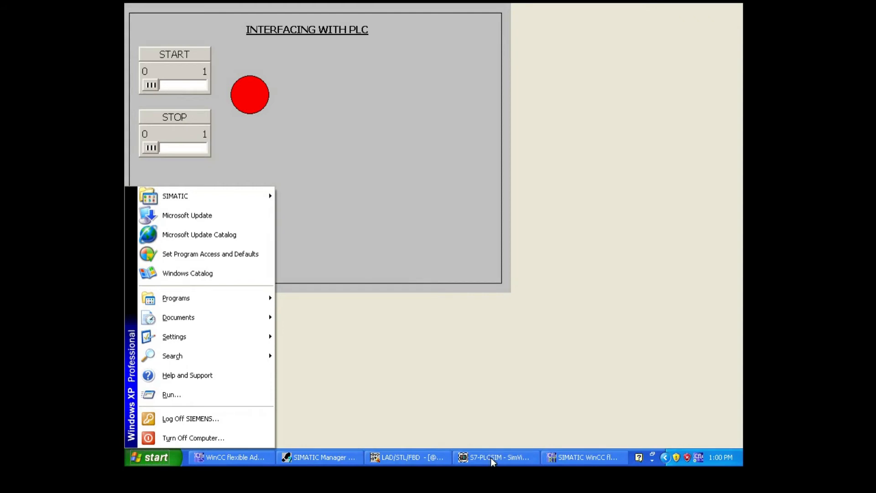
{"action": "left_click", "coordinate": [491, 458]}
{"action": "left_click", "coordinate": [491, 458]}
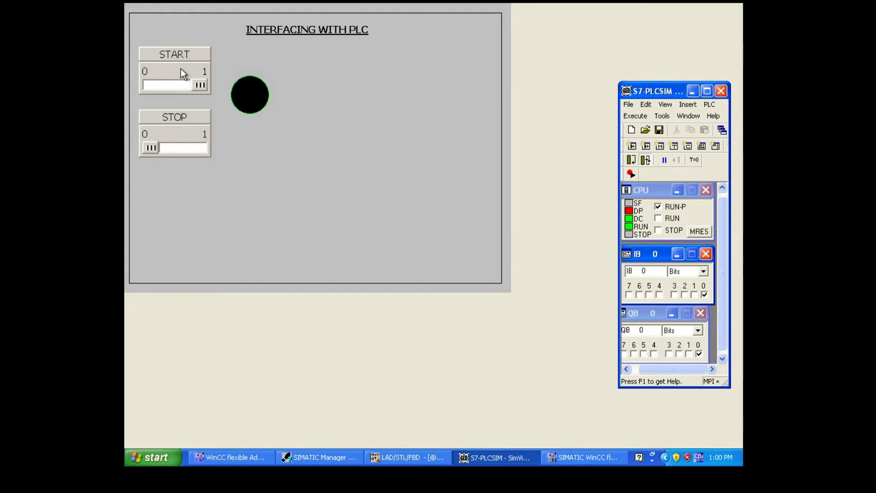
{"action": "left_click", "coordinate": [694, 295]}
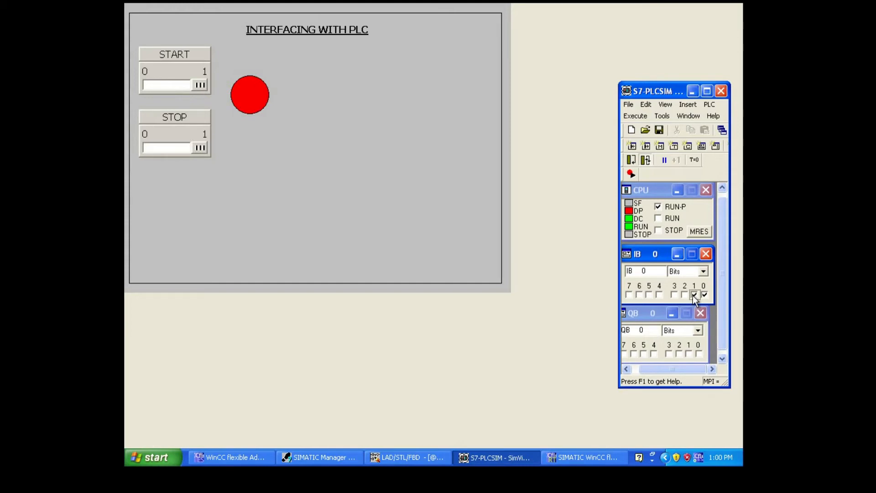
- Try to set the STOP switch back to 0 on the runtime screen, and clear bit 1 of IB 0 in S7-PLCSIM
{"action": "left_click", "coordinate": [199, 152]}
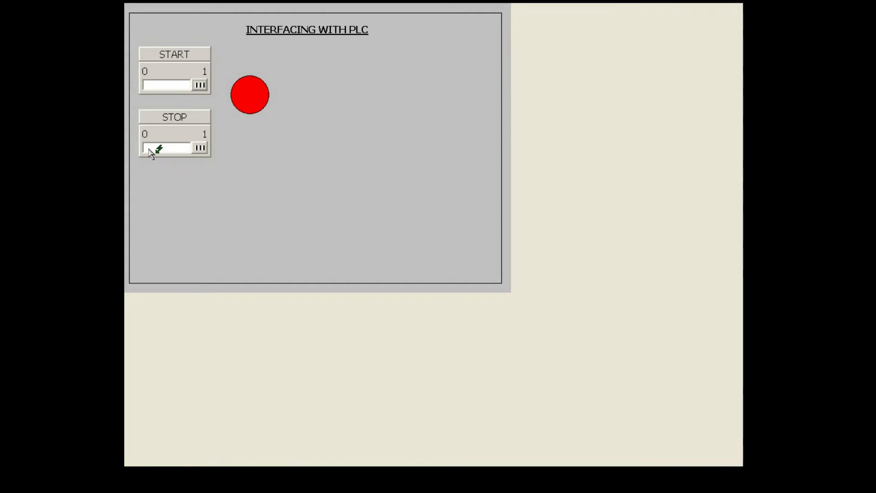
{"action": "left_click", "coordinate": [196, 148]}
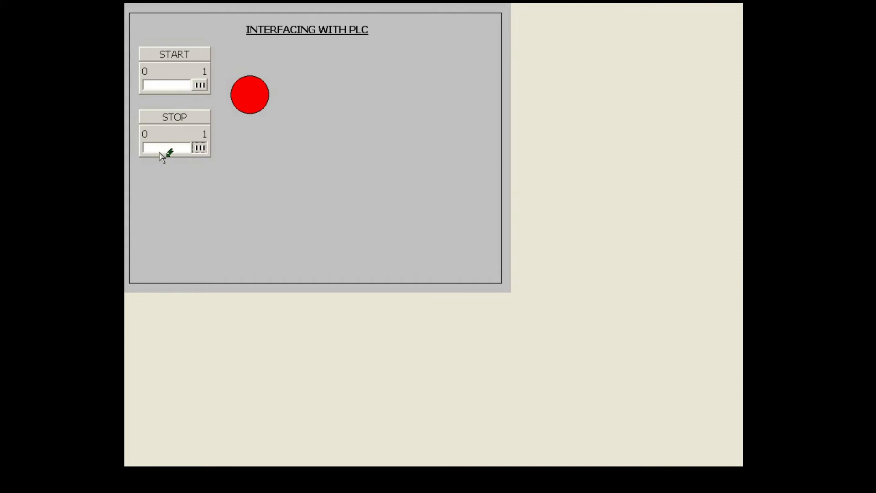
{"action": "left_click", "coordinate": [146, 148]}
{"action": "key", "text": "super"}
{"action": "left_click", "coordinate": [499, 458]}
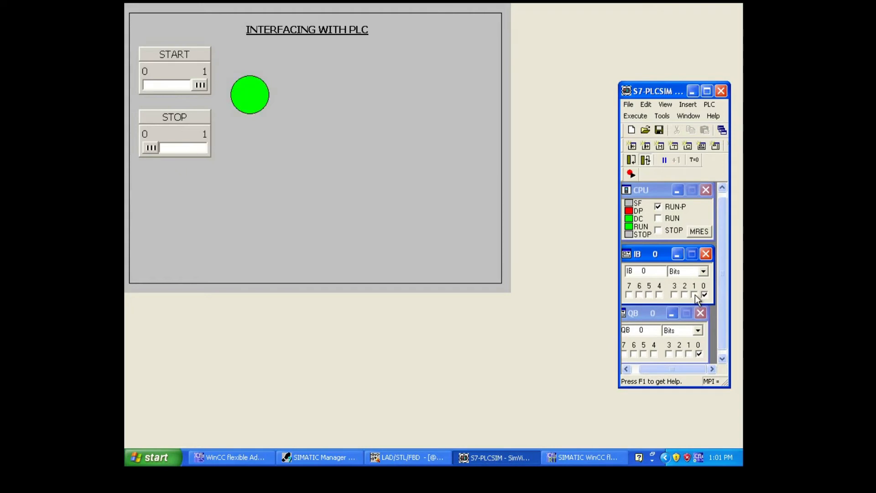
- Toggle bit 0 of IB 0 off and back on, and turn on bit 1 with the OB1 ladder displayed behind S7-PLCSIM
{"action": "left_click", "coordinate": [705, 295]}
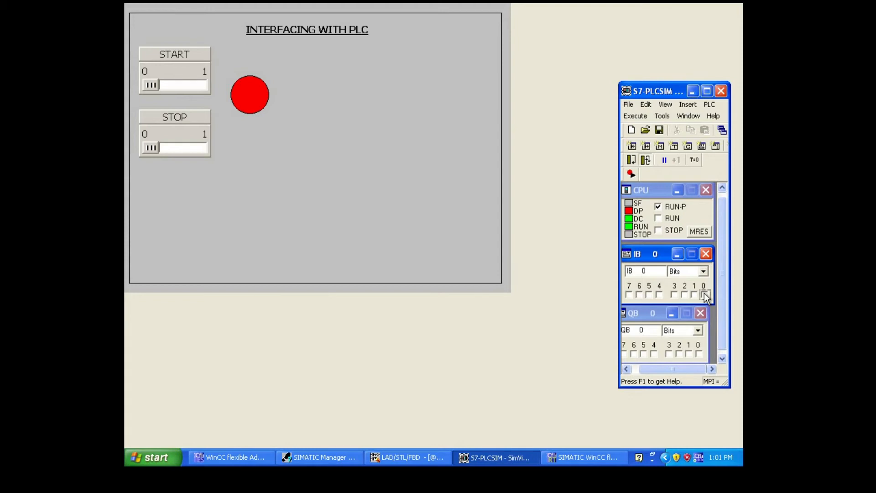
{"action": "left_click", "coordinate": [705, 295]}
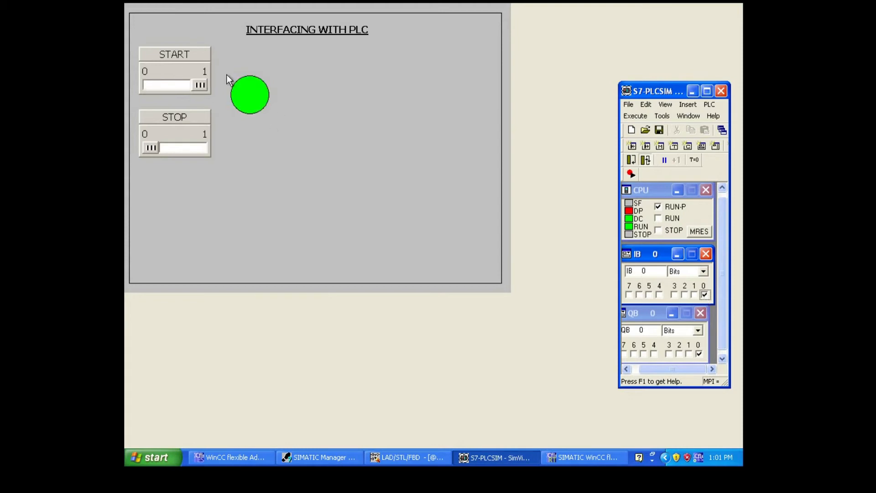
{"action": "left_click", "coordinate": [411, 457]}
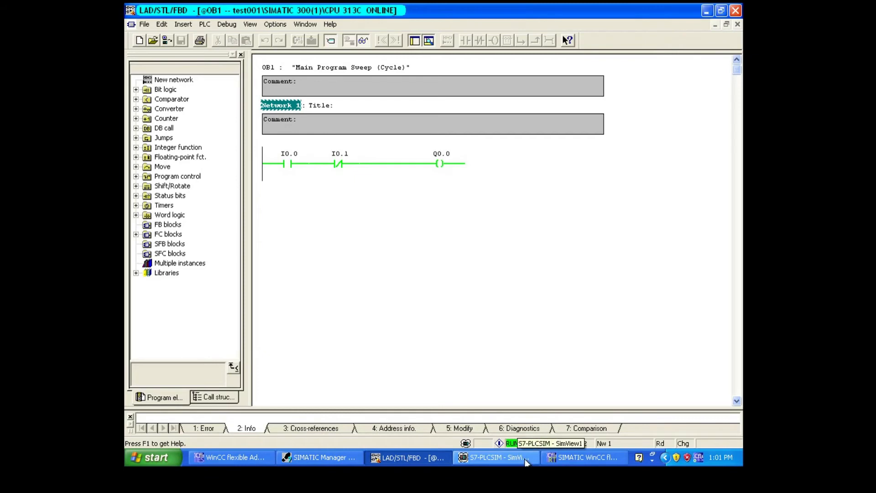
{"action": "left_click", "coordinate": [495, 456]}
{"action": "left_click", "coordinate": [694, 294]}
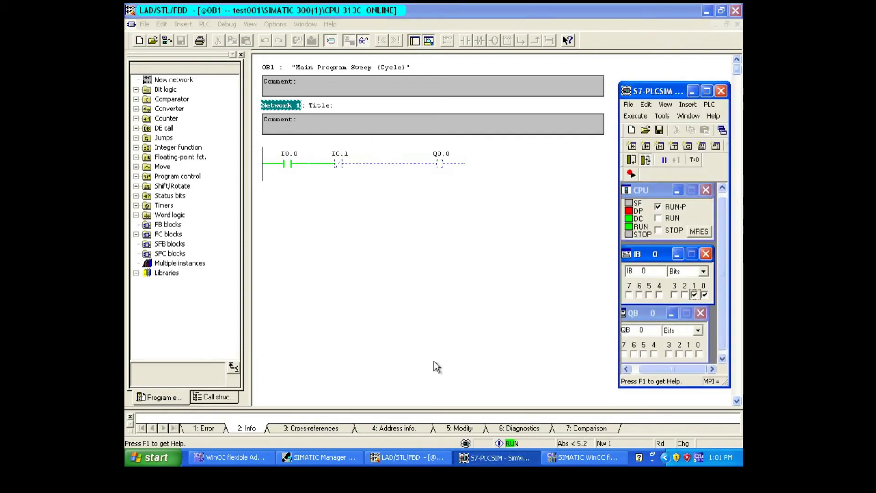
- Compare the lamp and switches on the runtime screen with the OB1 ladder status, and close the runtime
{"action": "left_click", "coordinate": [565, 462]}
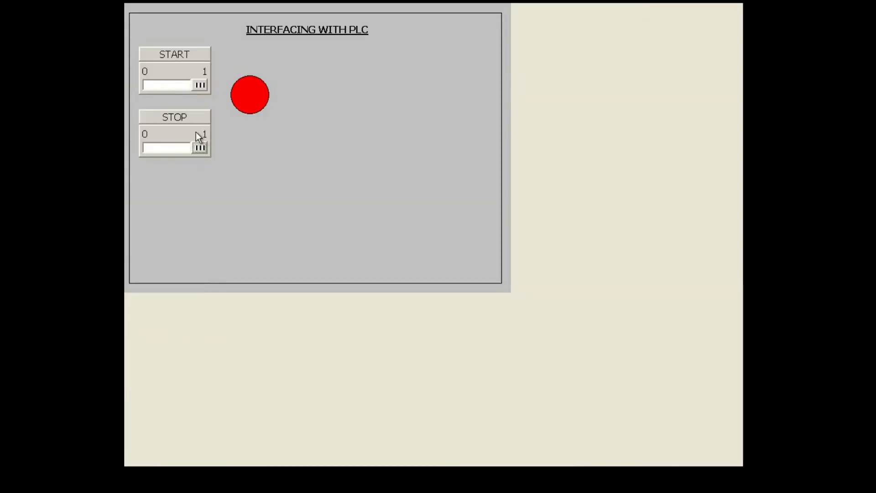
{"action": "key", "text": "super"}
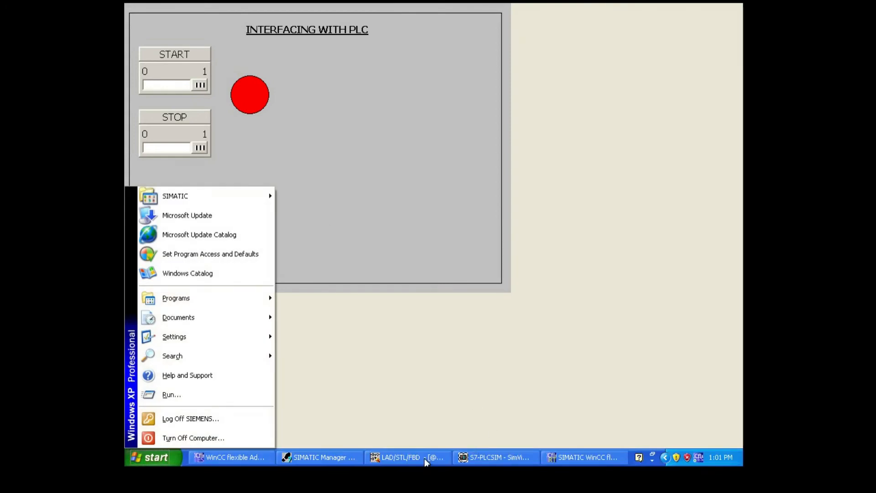
{"action": "left_click", "coordinate": [410, 462]}
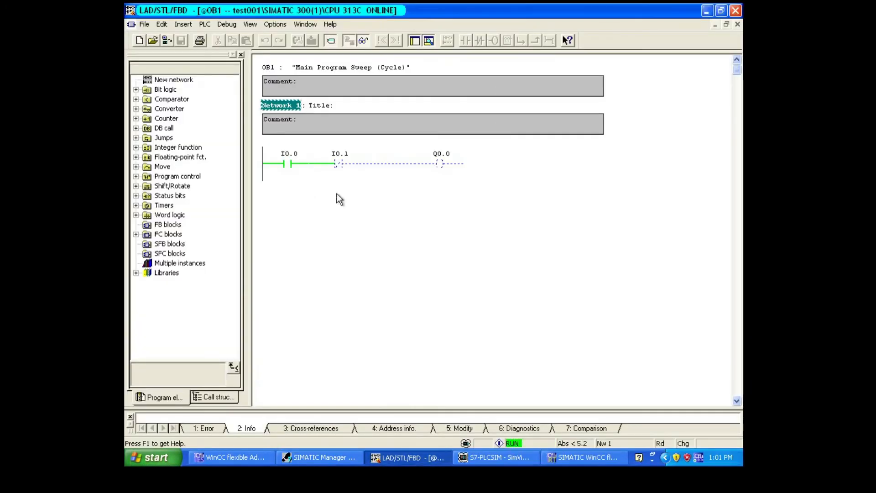
{"action": "left_click", "coordinate": [606, 458]}
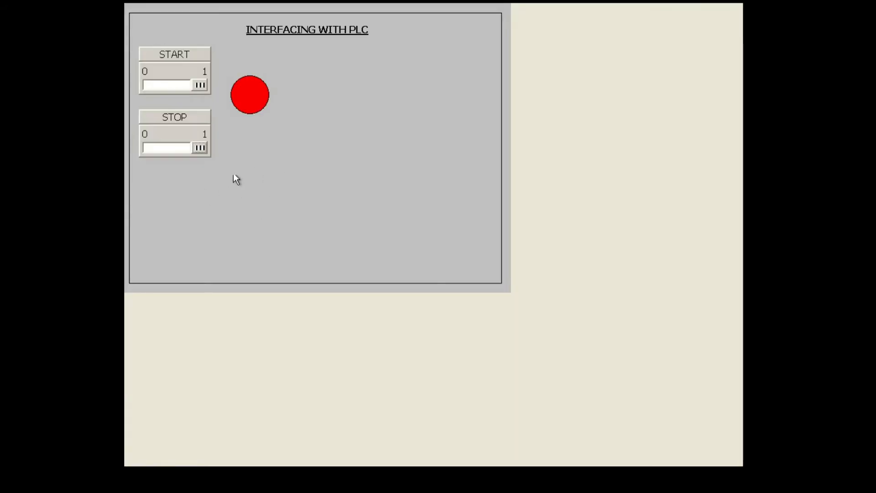
{"action": "key", "text": "alt+F4"}
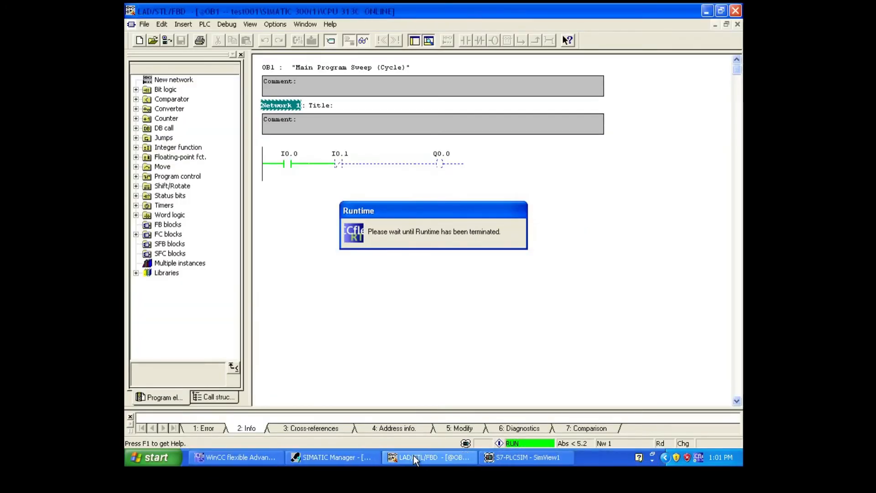
- Switch to WinCC flexible and review the FROM PLC connection and the START, STOP and LAMP tags
{"action": "left_click", "coordinate": [212, 457]}
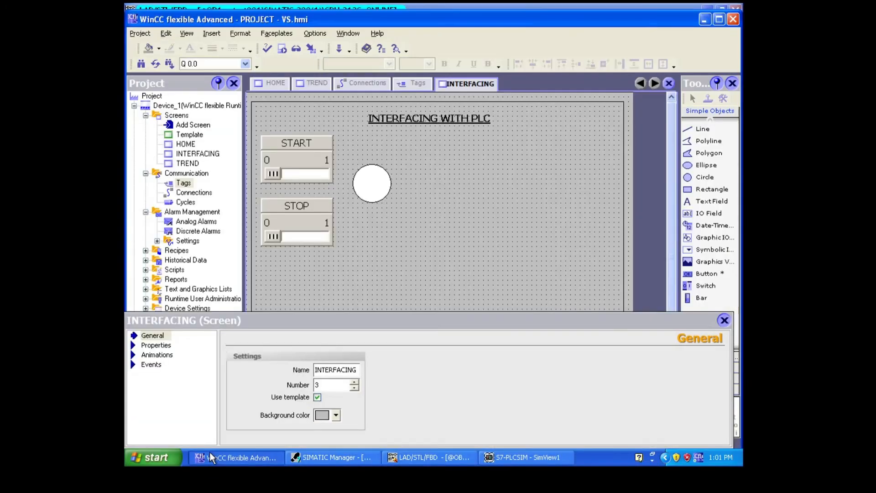
{"action": "double_click", "coordinate": [192, 193]}
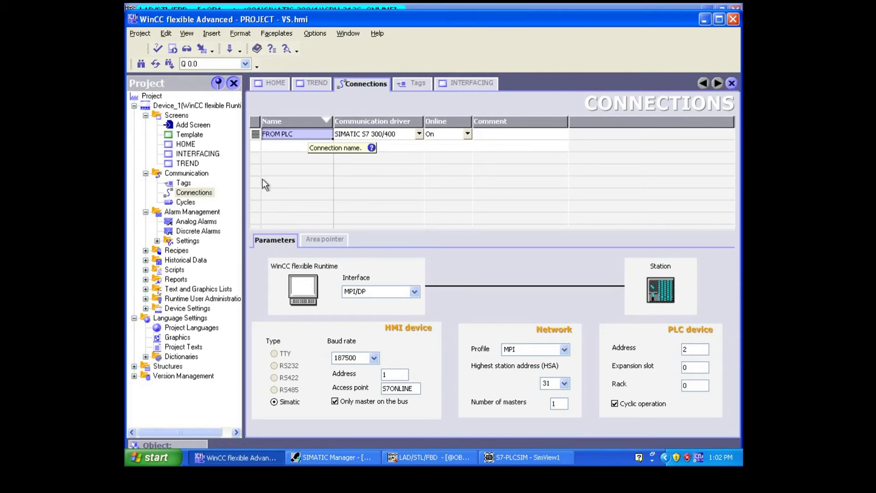
{"action": "left_click", "coordinate": [184, 184]}
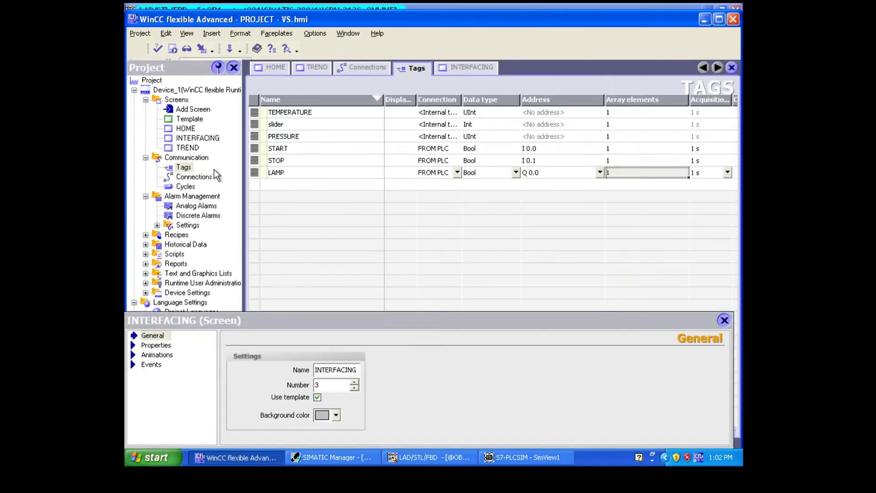
{"action": "left_click", "coordinate": [308, 152]}
{"action": "left_click", "coordinate": [308, 161]}
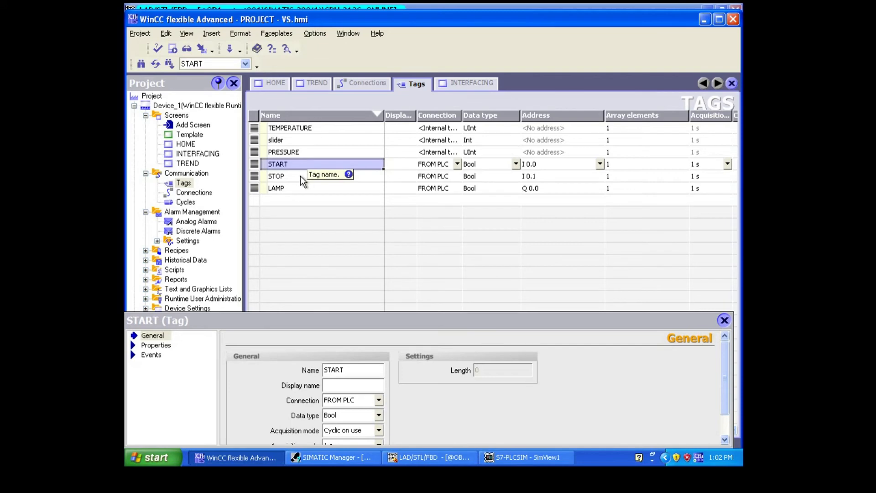
{"action": "left_click", "coordinate": [301, 176]}
{"action": "left_click", "coordinate": [297, 189]}
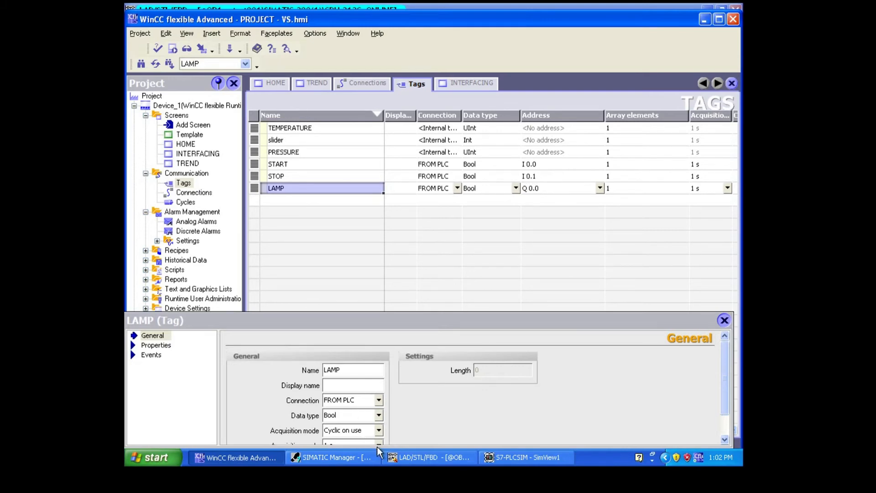
- Switch to the LAD/STL/FBD editor, turn off monitoring of OB1, and change the normally open contact's address to I0.6
{"action": "left_click", "coordinate": [429, 457]}
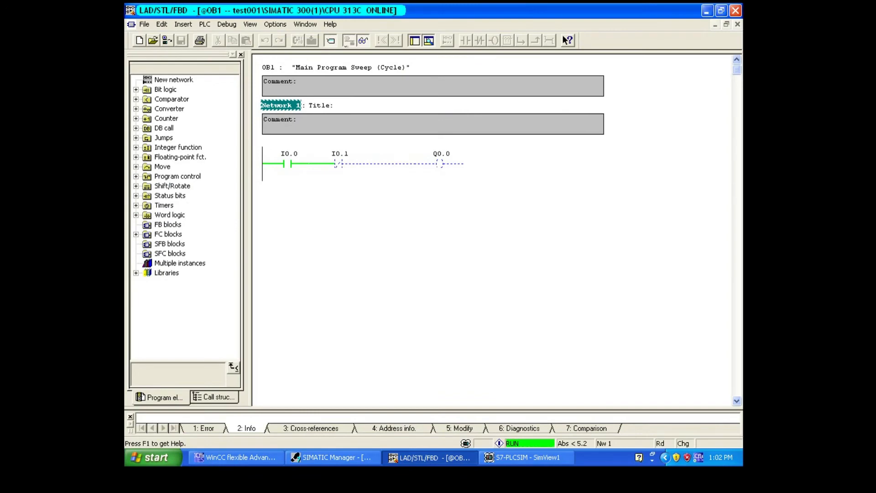
{"action": "left_click", "coordinate": [363, 40]}
{"action": "left_click", "coordinate": [297, 154]}
{"action": "left_click", "coordinate": [297, 155]}
{"action": "key", "text": "BackSpace"}
{"action": "type", "text": "6"}
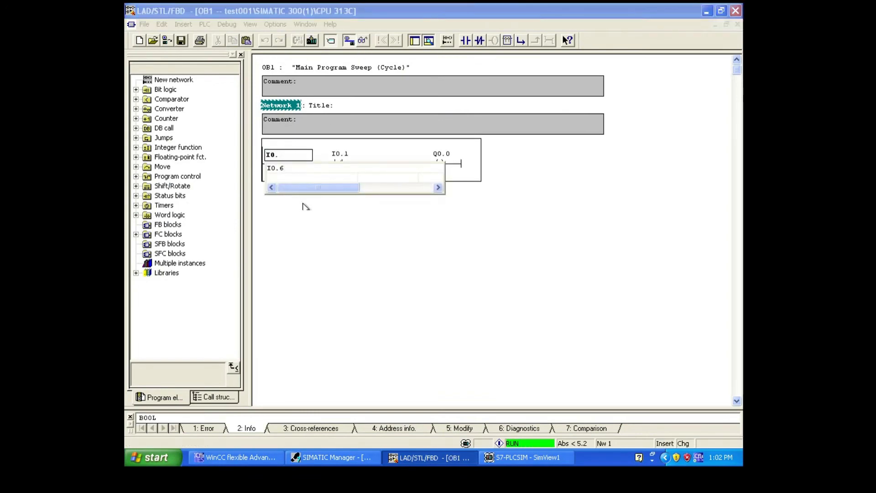
{"action": "key", "text": "Return"}
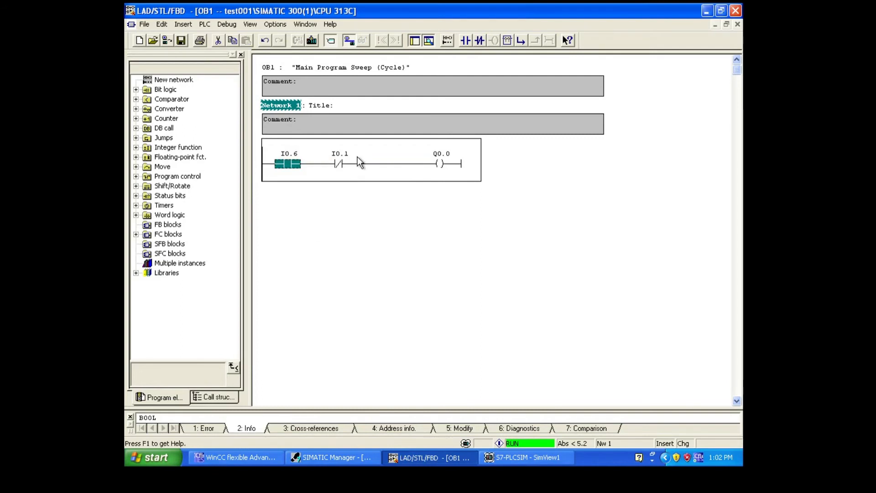
- Change the normally closed contact's address to I0.7 in Network 1 of OB1
{"action": "left_click", "coordinate": [357, 157]}
{"action": "left_click", "coordinate": [357, 155]}
{"action": "key", "text": "BackSpace"}
{"action": "type", "text": "7"}
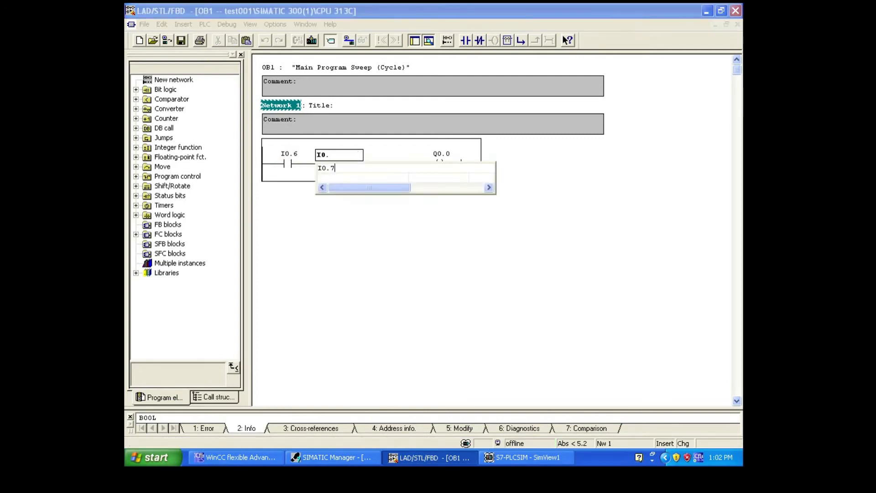
{"action": "key", "text": "Return"}
{"action": "left_click", "coordinate": [357, 245]}
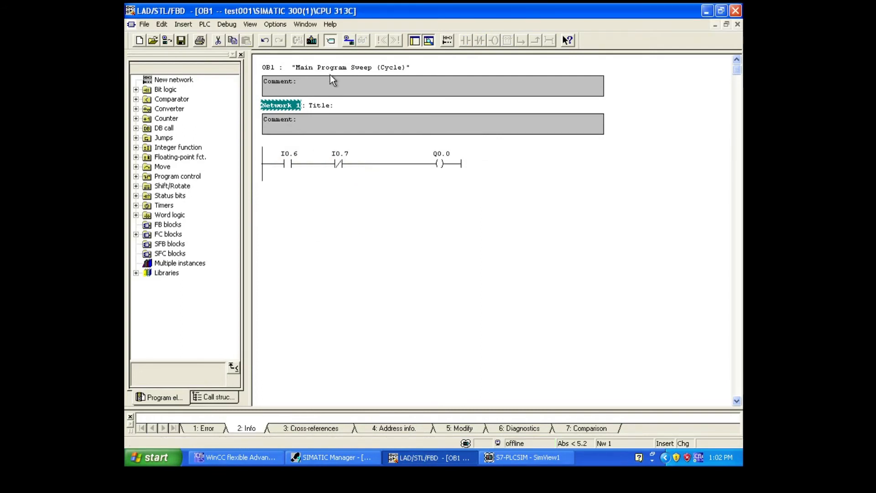
- Download the modified OB1 to the simulated PLC and turn on program monitoring
{"action": "left_click", "coordinate": [312, 41]}
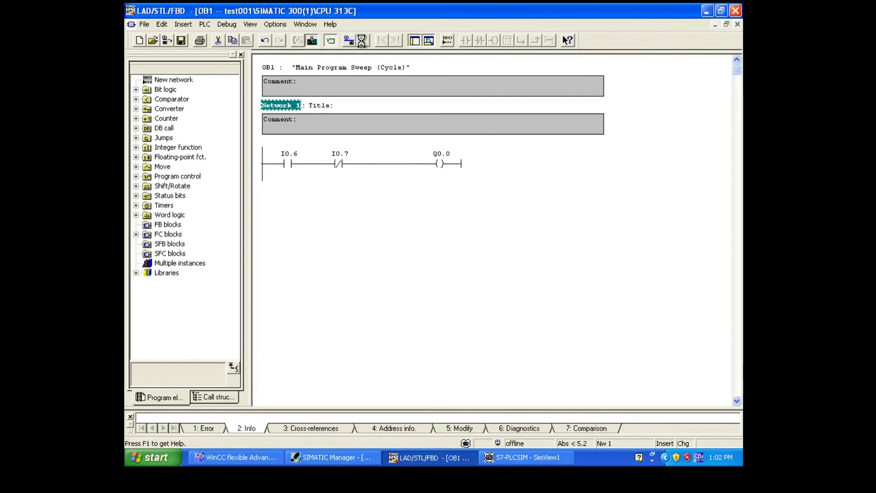
{"action": "left_click", "coordinate": [363, 40]}
{"action": "left_click", "coordinate": [300, 105]}
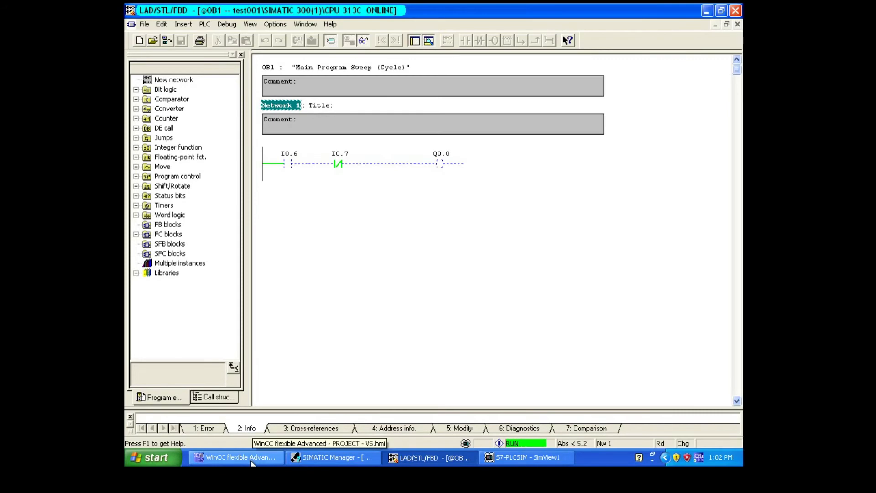
- Switch to WinCC flexible, start the runtime system and open the INTERFACING screen
{"action": "left_click", "coordinate": [252, 460]}
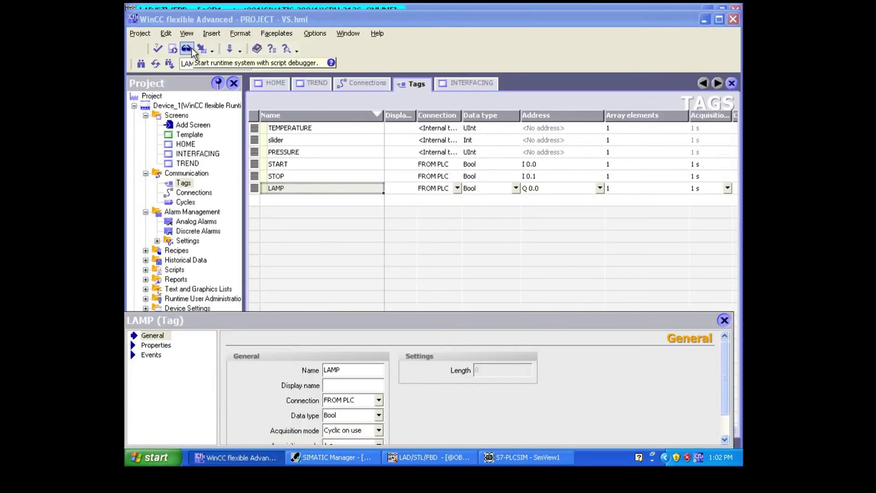
{"action": "left_click", "coordinate": [172, 51]}
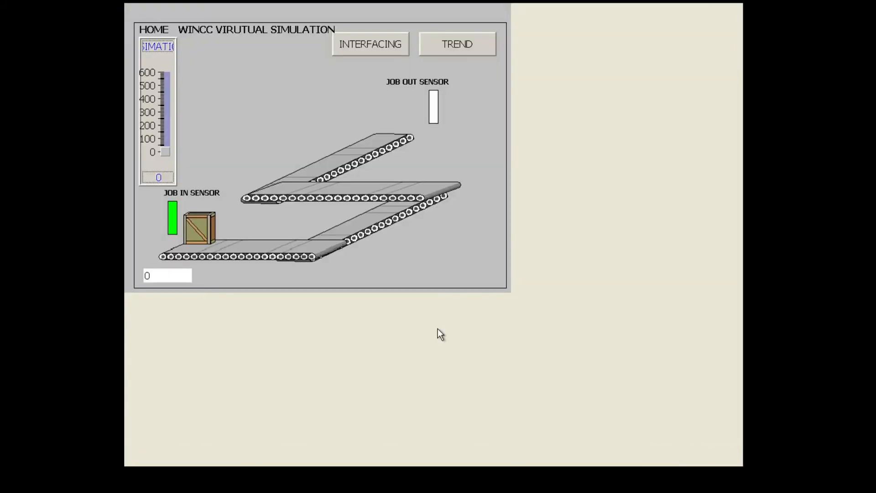
{"action": "left_click", "coordinate": [365, 43]}
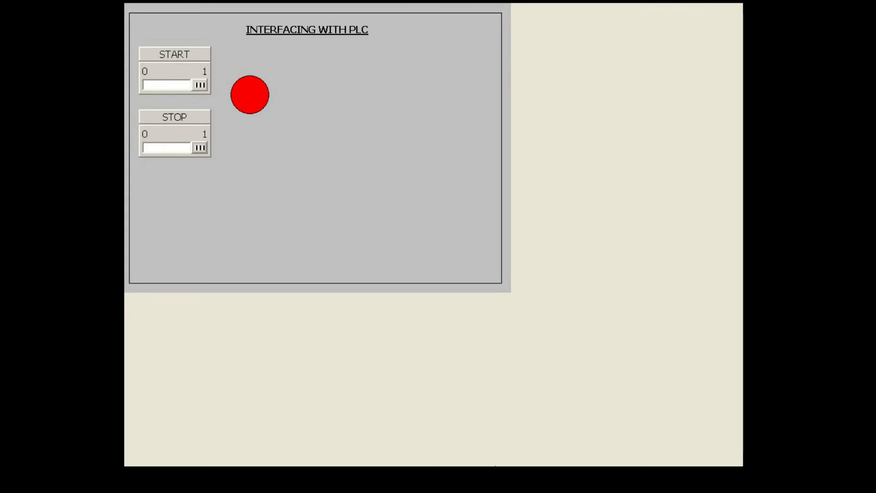
- Switch to S7-PLCSIM, clear bit 1 of IB 0, and return to the WinCC flexible runtime
{"action": "key", "text": "super"}
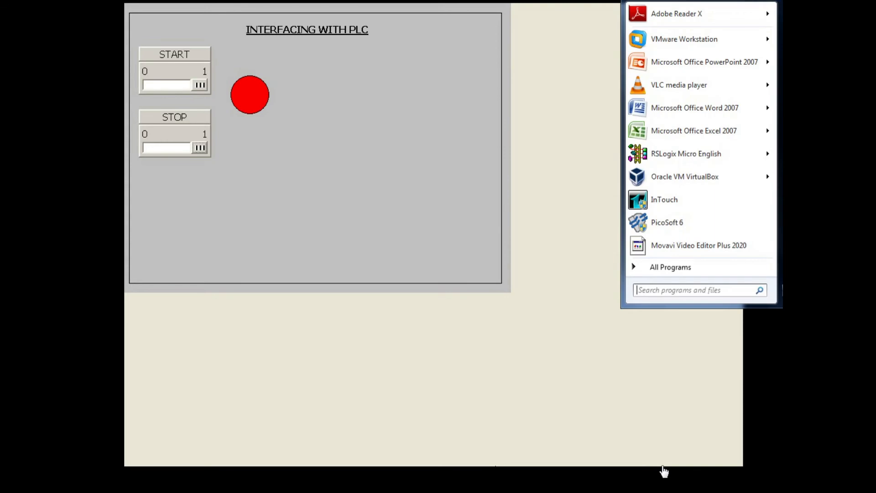
{"action": "left_click", "coordinate": [763, 349]}
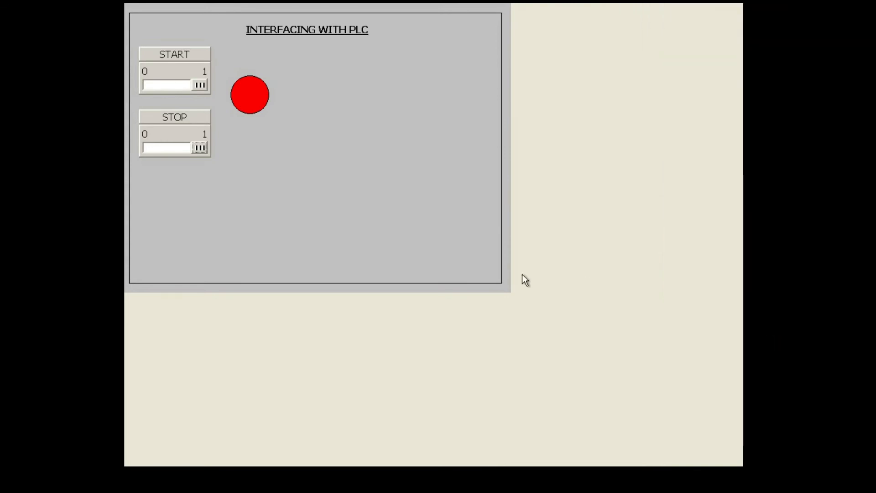
{"action": "key", "text": "super"}
{"action": "left_click", "coordinate": [506, 453]}
{"action": "left_click", "coordinate": [507, 454]}
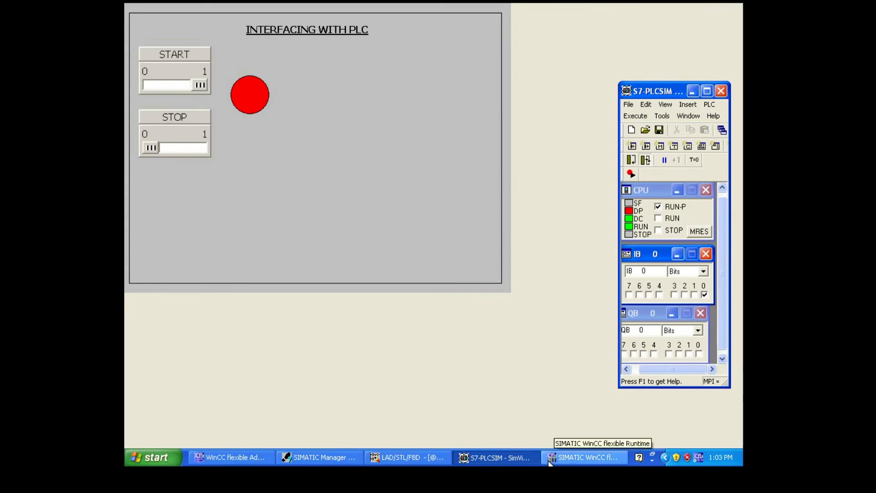
{"action": "left_click", "coordinate": [580, 457]}
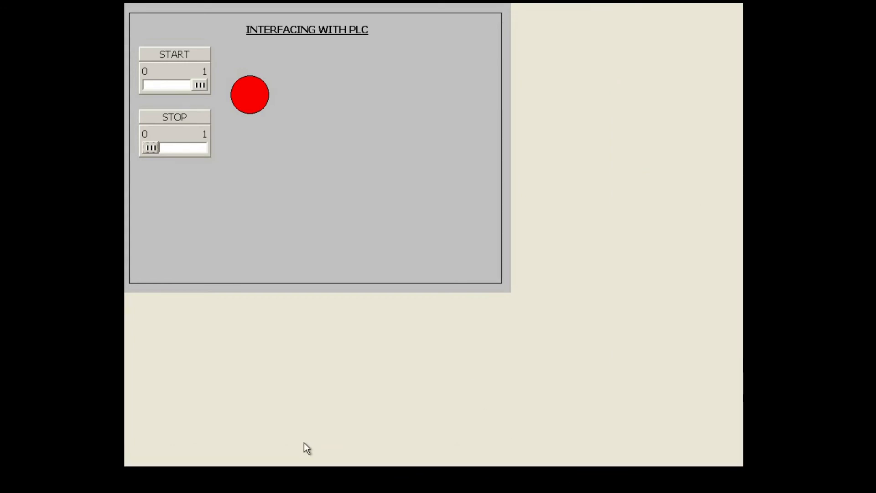
- Display the OB1 ladder, turn on bit 6 of IB 0 in S7-PLCSIM, and check the lamp on the runtime screen
{"action": "key", "text": "super"}
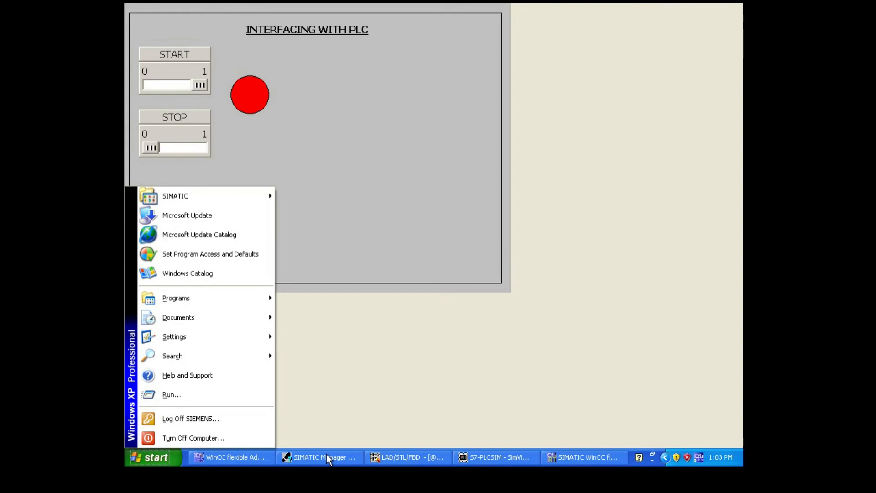
{"action": "left_click", "coordinate": [378, 457]}
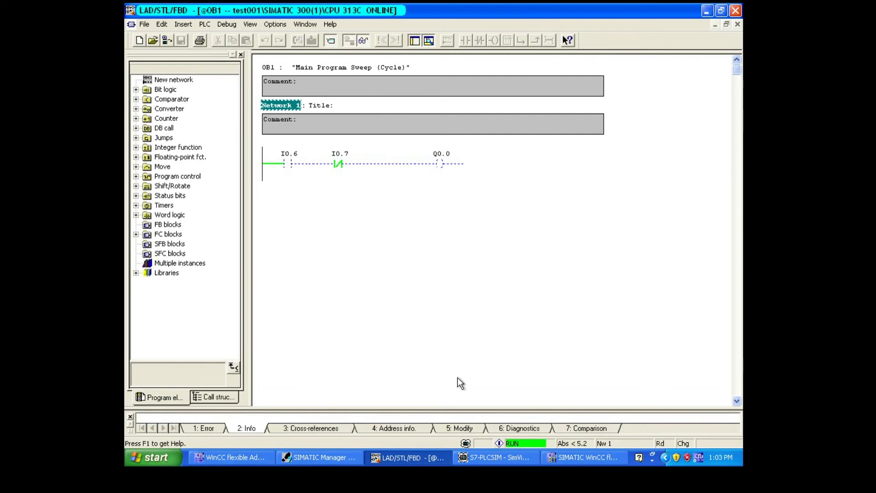
{"action": "left_click", "coordinate": [531, 458]}
{"action": "left_click", "coordinate": [641, 295]}
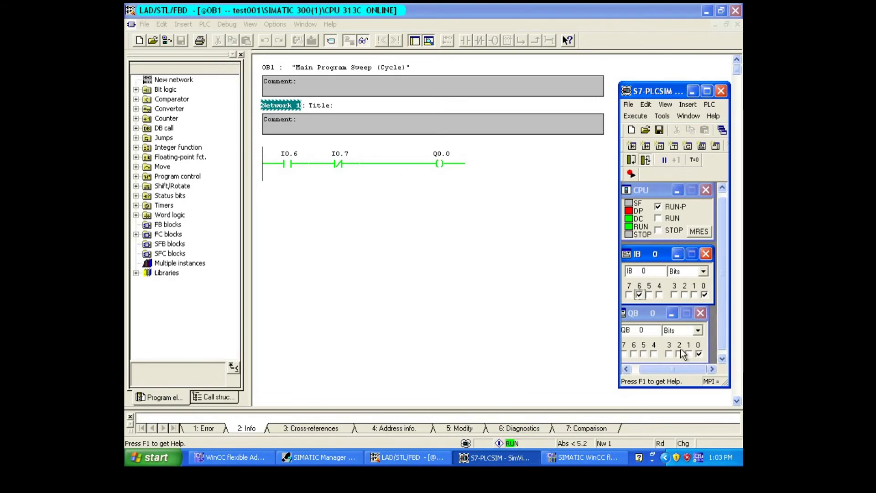
{"action": "left_click", "coordinate": [579, 462]}
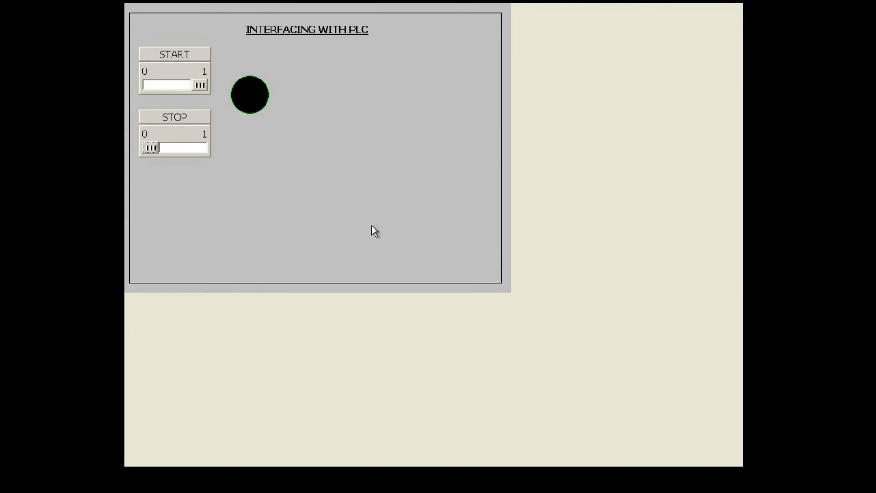
- Close the runtime, turn off monitoring of OB1, and switch to the tag table in WinCC flexible
{"action": "key", "text": "alt+F4"}
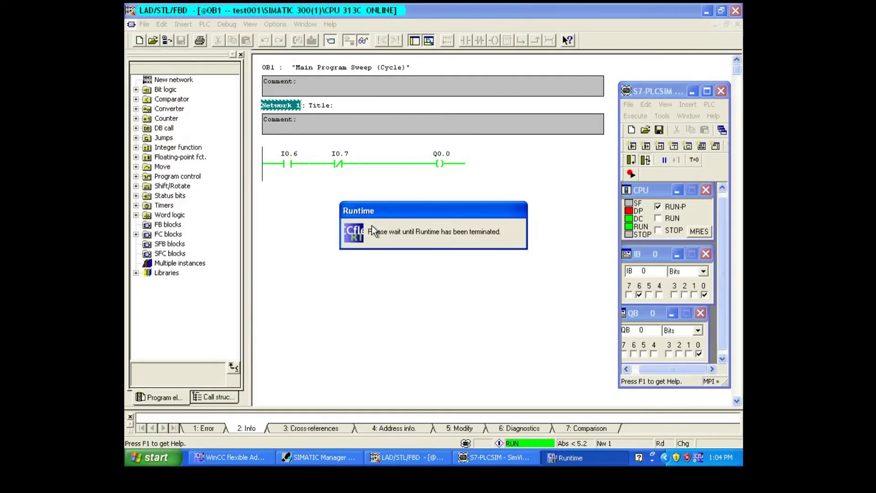
{"action": "left_click", "coordinate": [364, 40]}
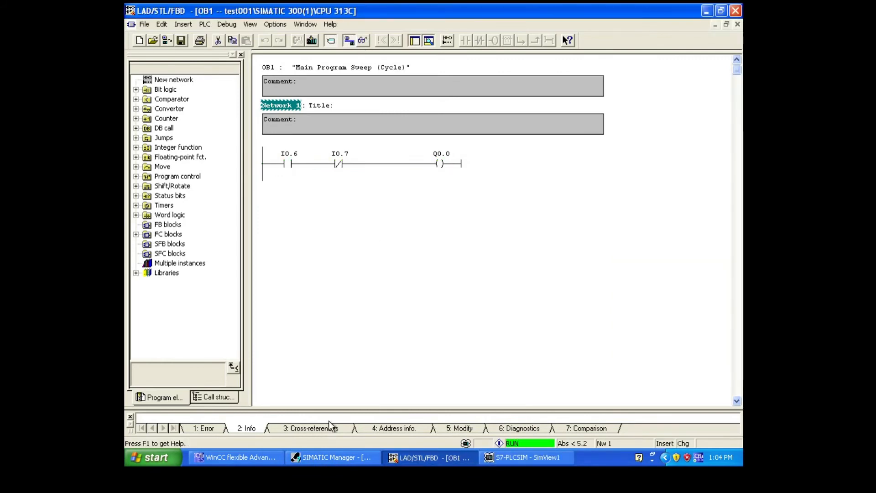
{"action": "left_click", "coordinate": [236, 457]}
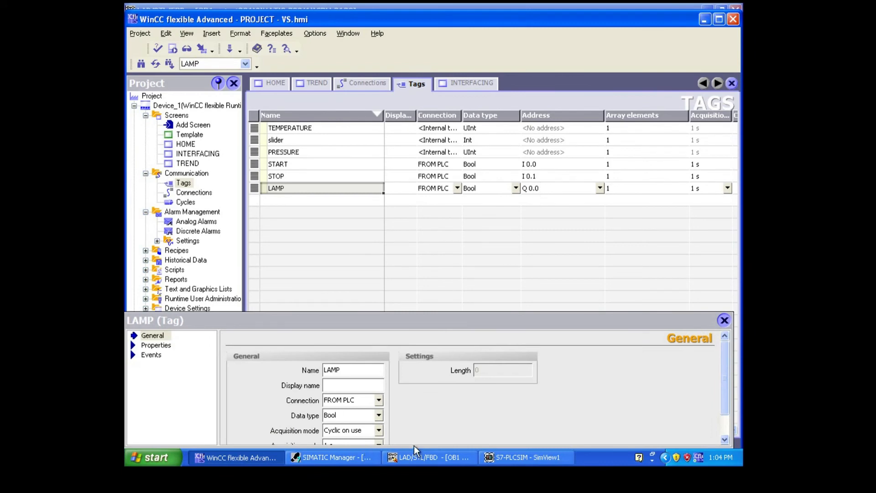
- Switch to the OB1 ladder and change the output coil's address in Network 1 to Q0.1
{"action": "left_click", "coordinate": [445, 457]}
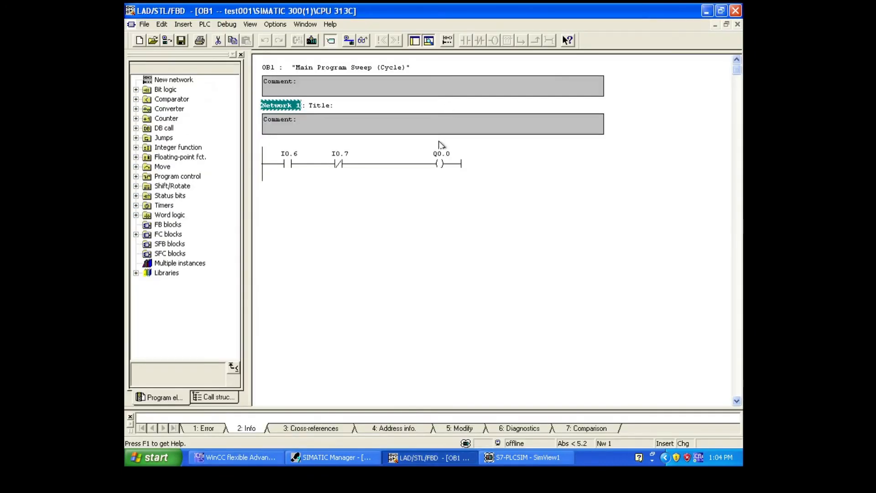
{"action": "left_click", "coordinate": [452, 156]}
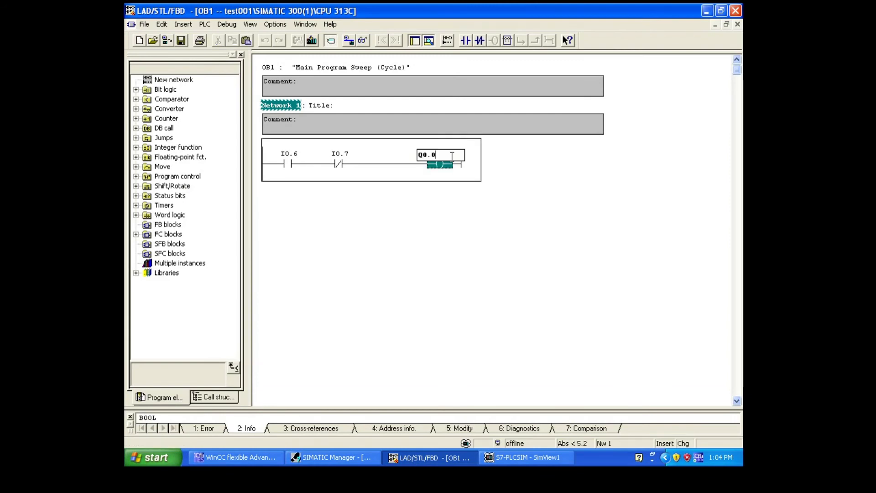
{"action": "key", "text": "BackSpace"}
{"action": "type", "text": "1"}
{"action": "key", "text": "Return"}
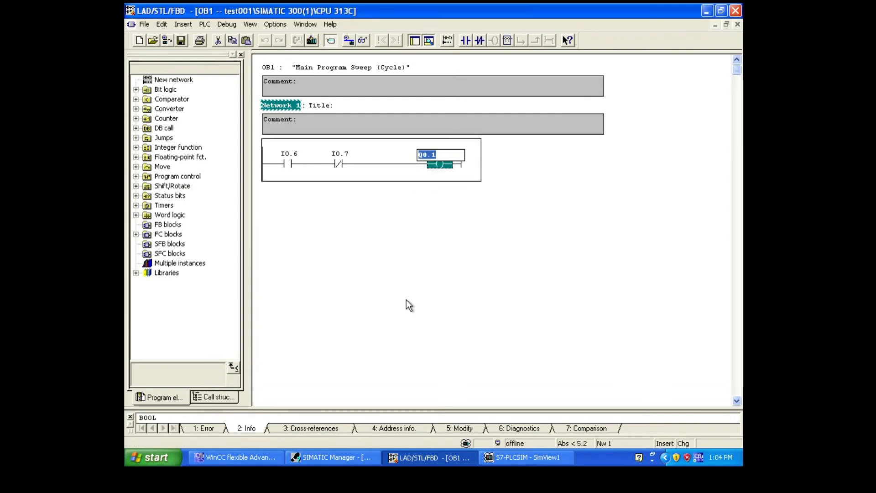
- Download the edited OB1 block to the simulated PLC and turn on monitoring
{"action": "left_click", "coordinate": [406, 305]}
{"action": "left_click", "coordinate": [312, 40]}
{"action": "left_click", "coordinate": [363, 41]}
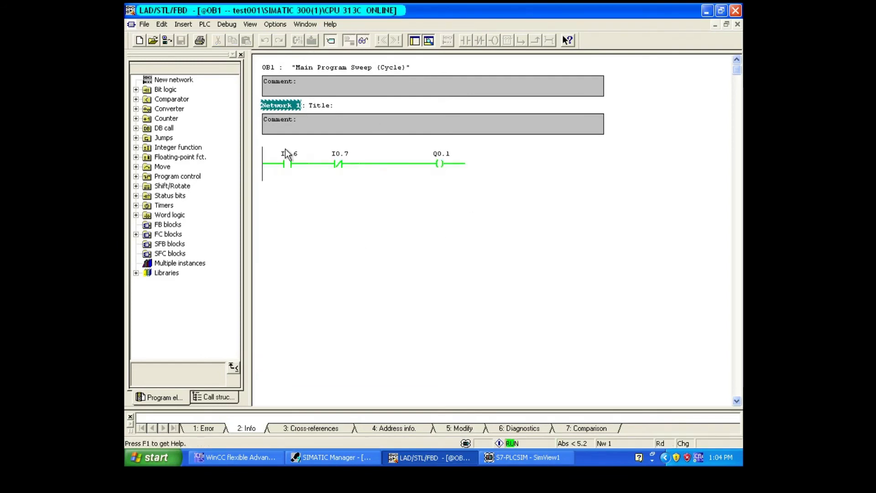
- Switch to S7-PLCSIM and clear bit 0 of both IB 0 and QB 0
{"action": "left_click", "coordinate": [523, 457]}
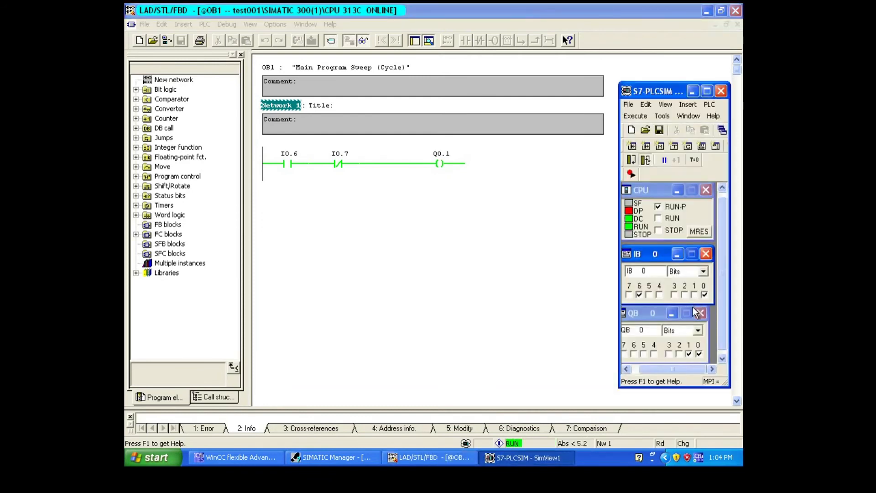
{"action": "left_click", "coordinate": [706, 295]}
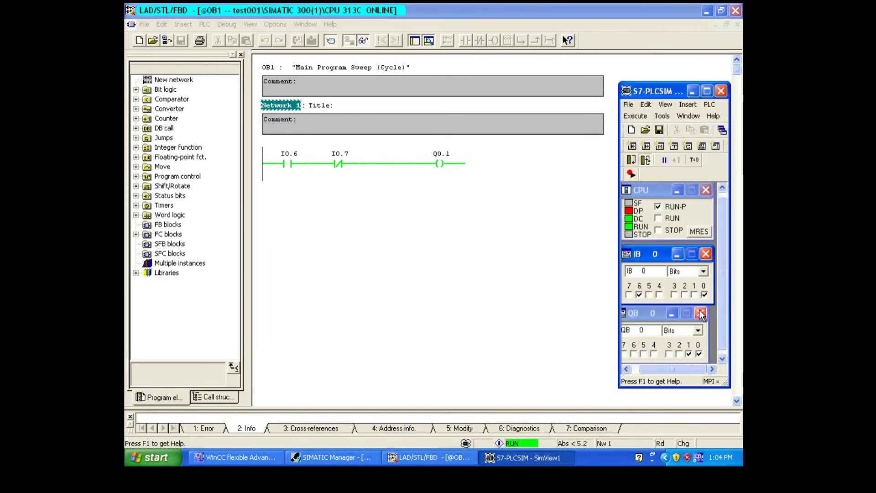
{"action": "left_click", "coordinate": [699, 355]}
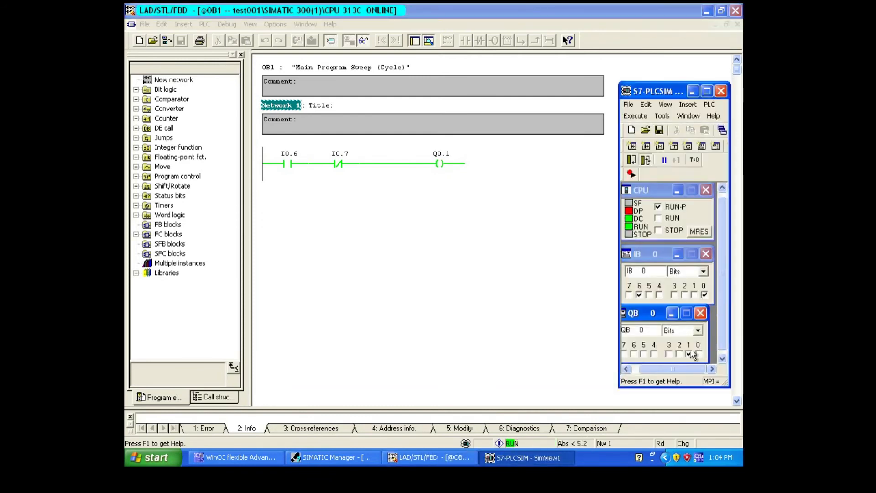
{"action": "left_click", "coordinate": [639, 295]}
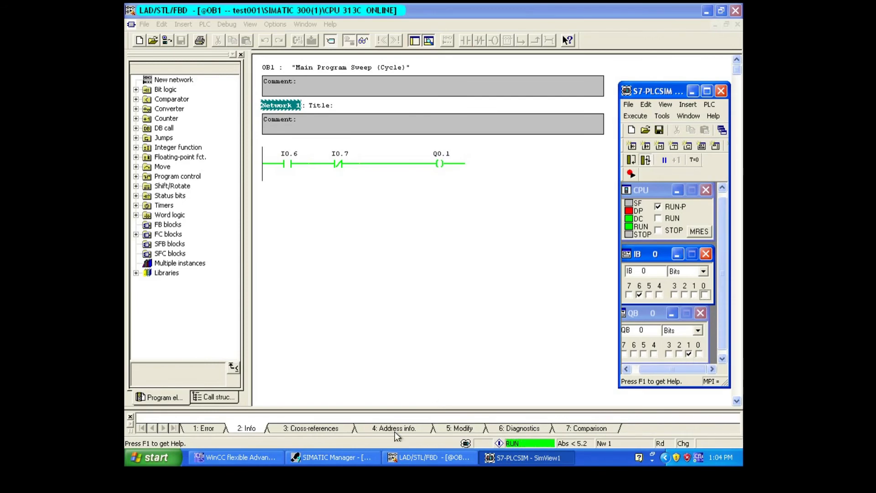
- Return to WinCC flexible, start the runtime system and open the INTERFACING screen
{"action": "left_click", "coordinate": [236, 457]}
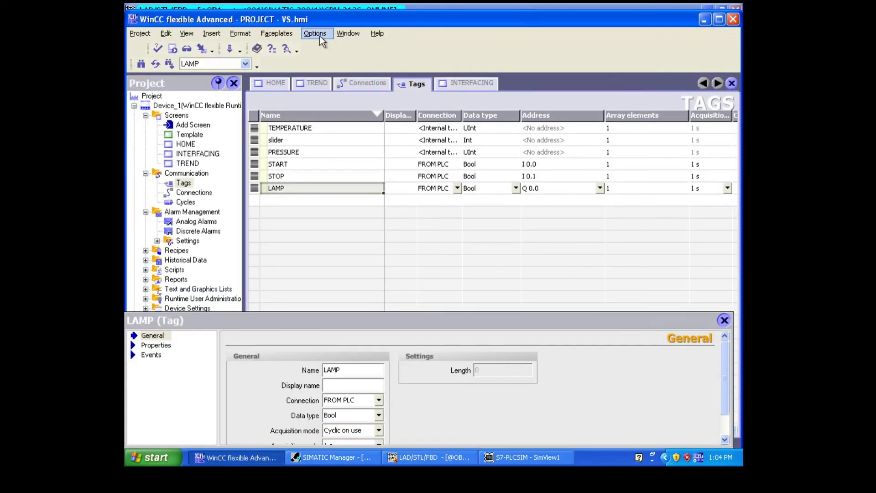
{"action": "left_click", "coordinate": [168, 52]}
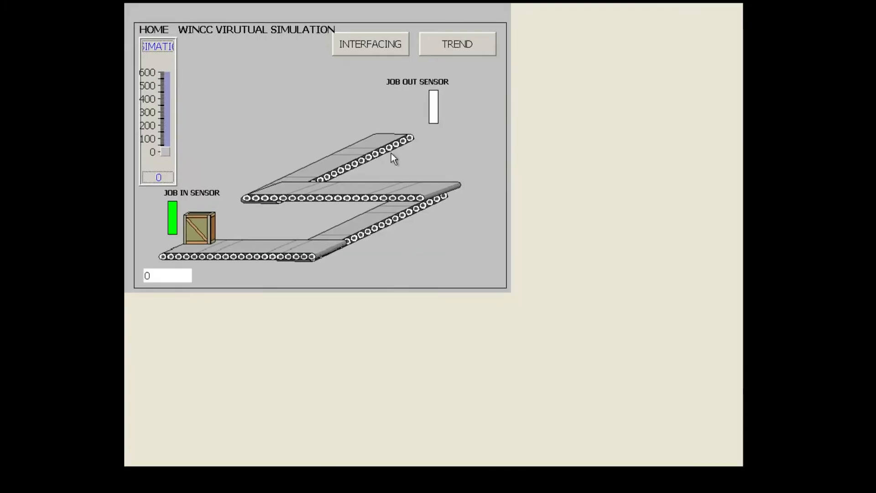
{"action": "left_click", "coordinate": [377, 46]}
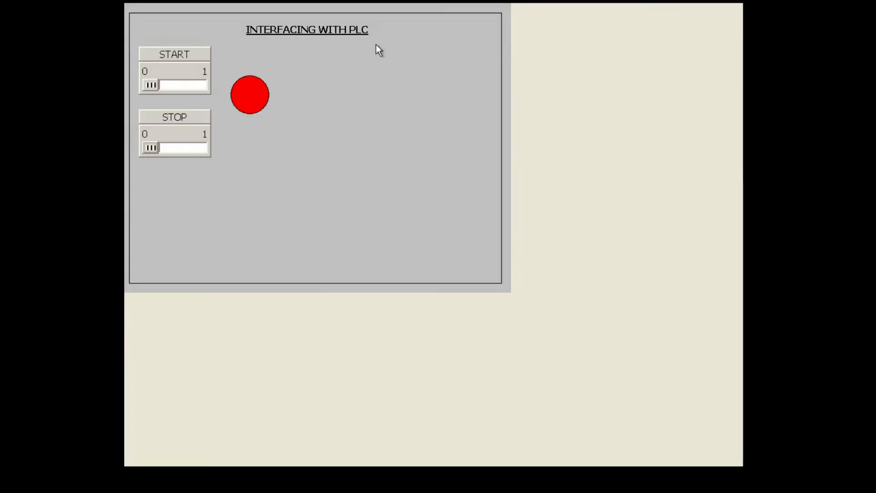
- Bring S7-PLCSIM in front of the runtime and turn on bit 0 of IB 0 to test the START switch
{"action": "key", "text": "super"}
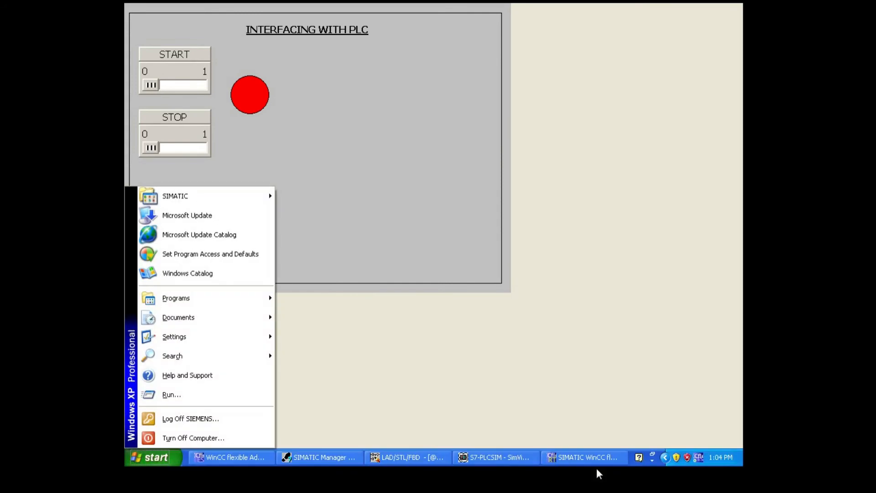
{"action": "left_click", "coordinate": [535, 455]}
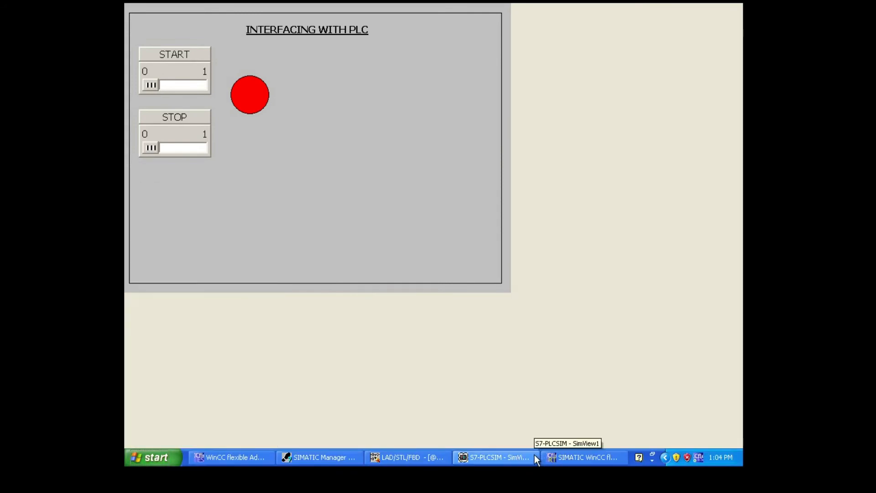
{"action": "left_click", "coordinate": [535, 455]}
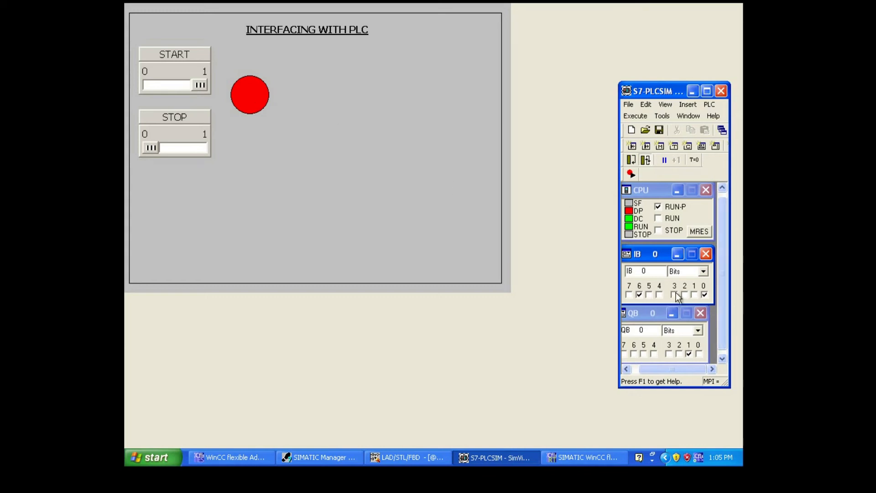
{"action": "left_click", "coordinate": [705, 295]}
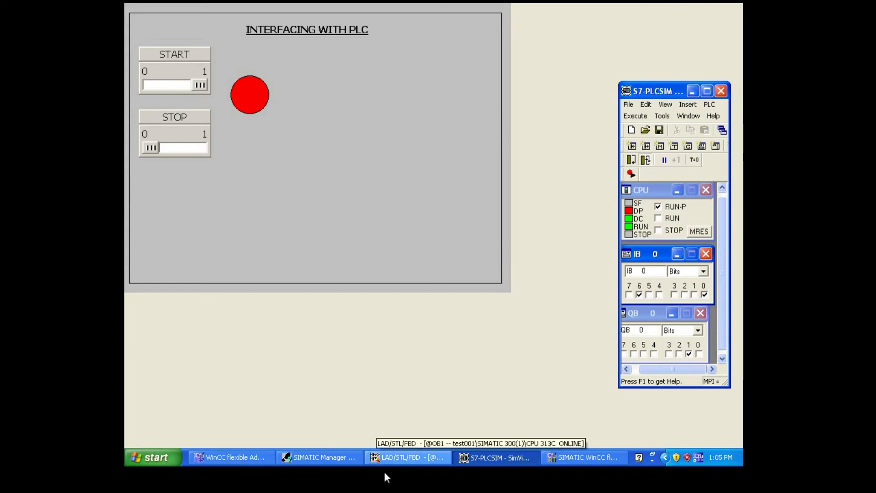
- Compare the addresses in the OB1 ladder, the WinCC flexible tag table and S7-PLCSIM, and return to the runtime
{"action": "left_click", "coordinate": [395, 456]}
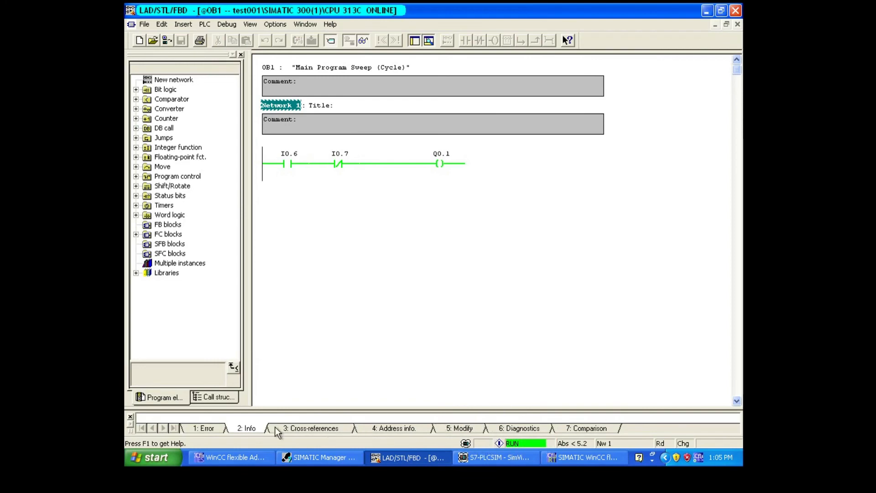
{"action": "left_click", "coordinate": [255, 457]}
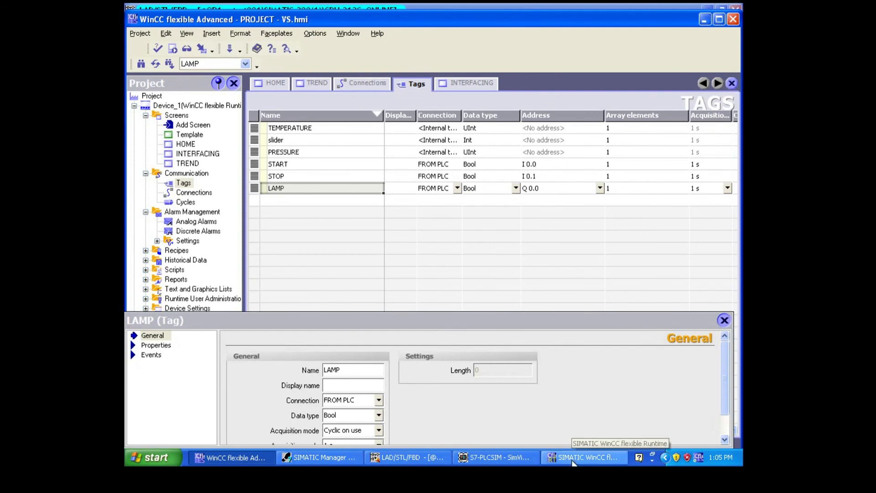
{"action": "left_click", "coordinate": [518, 454]}
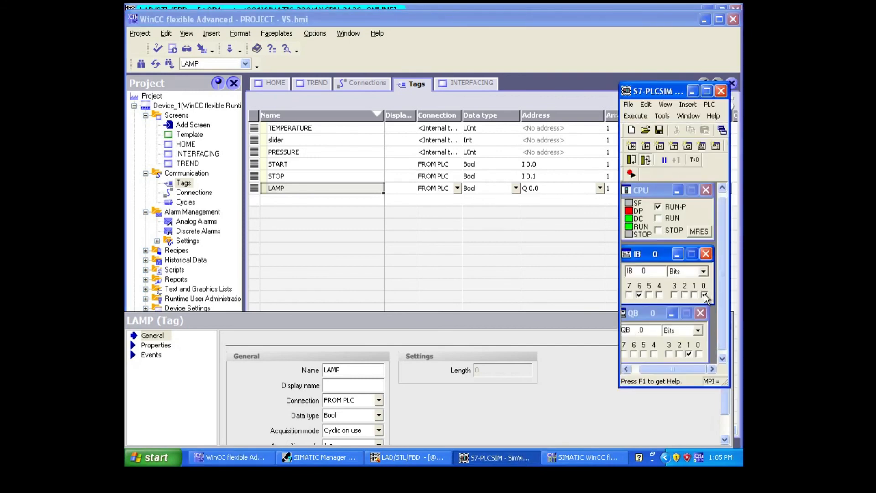
{"action": "left_click", "coordinate": [595, 458]}
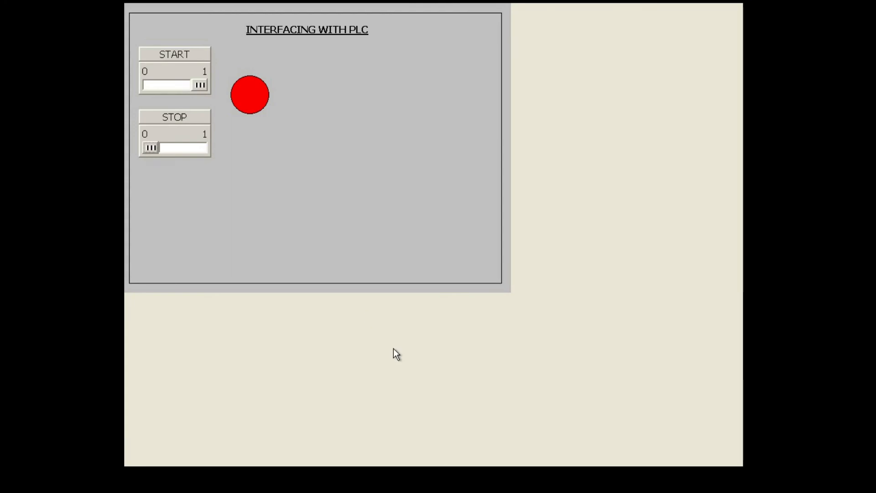
- Close the runtime and set the START tag's address to I 0.6 in the tag table
{"action": "key", "text": "alt+F4"}
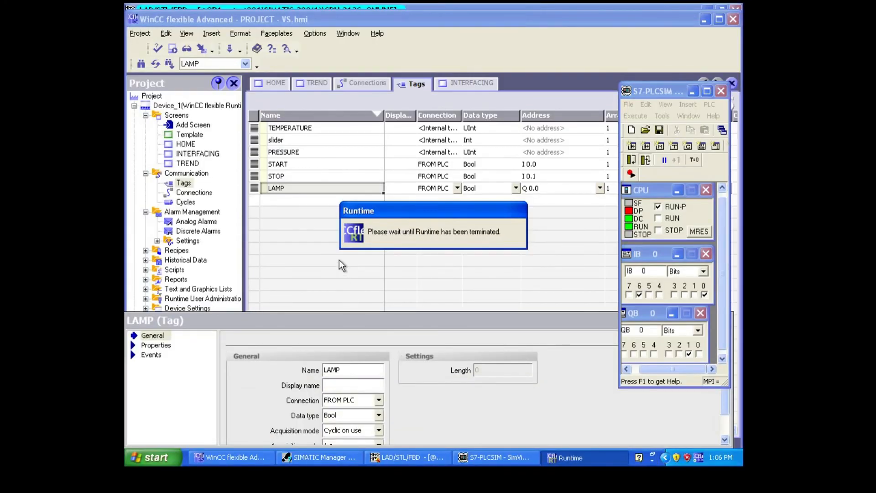
{"action": "left_click", "coordinate": [589, 166]}
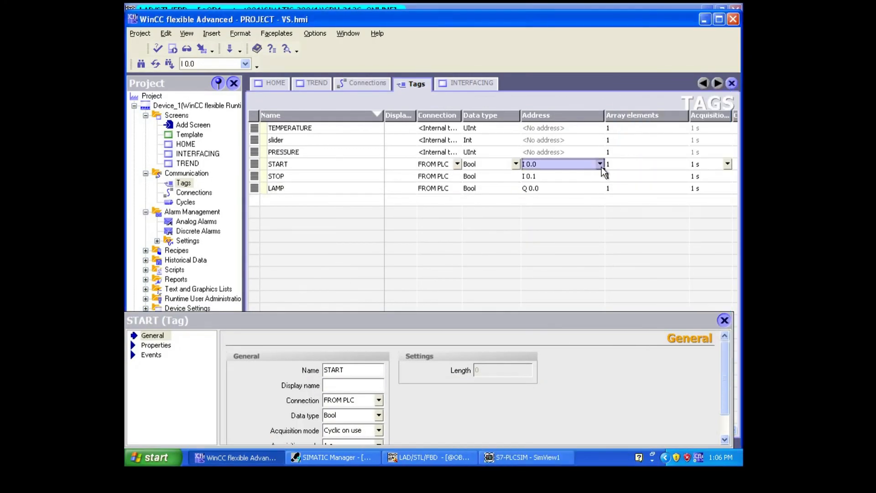
{"action": "left_click", "coordinate": [600, 164]}
{"action": "left_click", "coordinate": [644, 226]}
{"action": "left_click", "coordinate": [644, 226]}
{"action": "left_click", "coordinate": [643, 226]}
{"action": "left_click", "coordinate": [644, 226]}
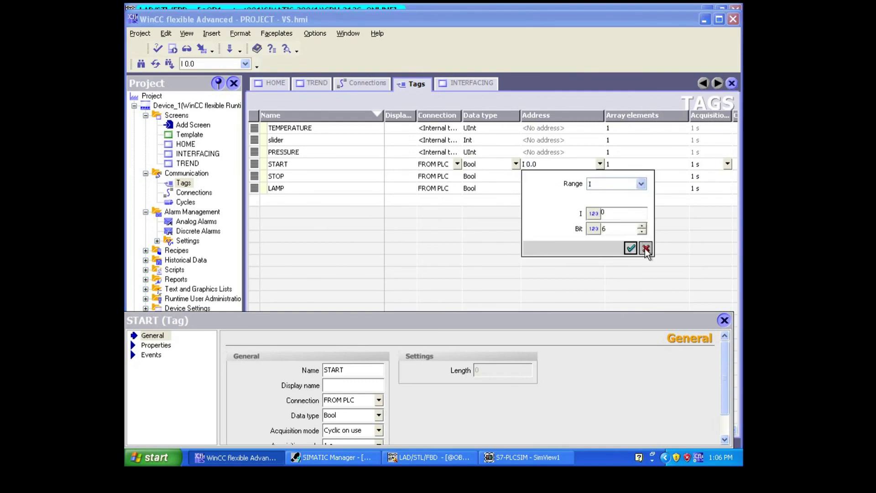
{"action": "left_click", "coordinate": [631, 248]}
- Set the STOP tag's address to I 0.7
{"action": "left_click", "coordinate": [598, 174]}
{"action": "left_click", "coordinate": [600, 177]}
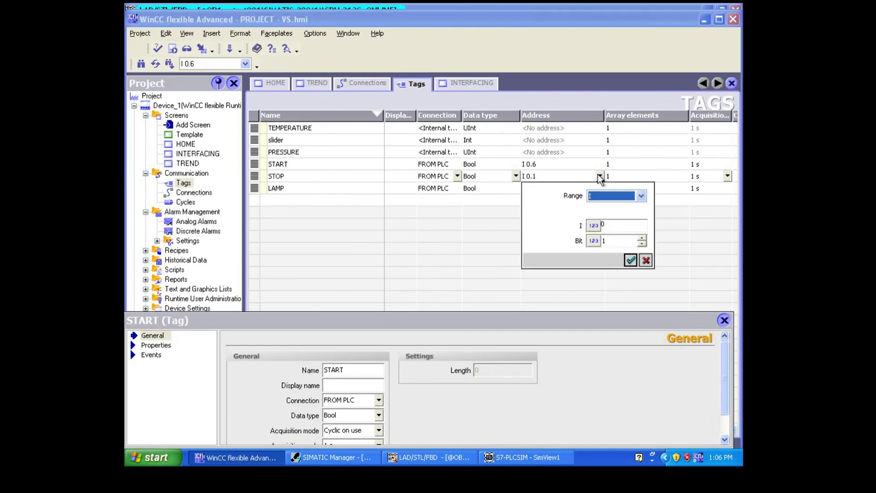
{"action": "left_click", "coordinate": [642, 238]}
{"action": "left_click", "coordinate": [642, 237]}
{"action": "left_click", "coordinate": [642, 238]}
{"action": "left_click", "coordinate": [642, 238]}
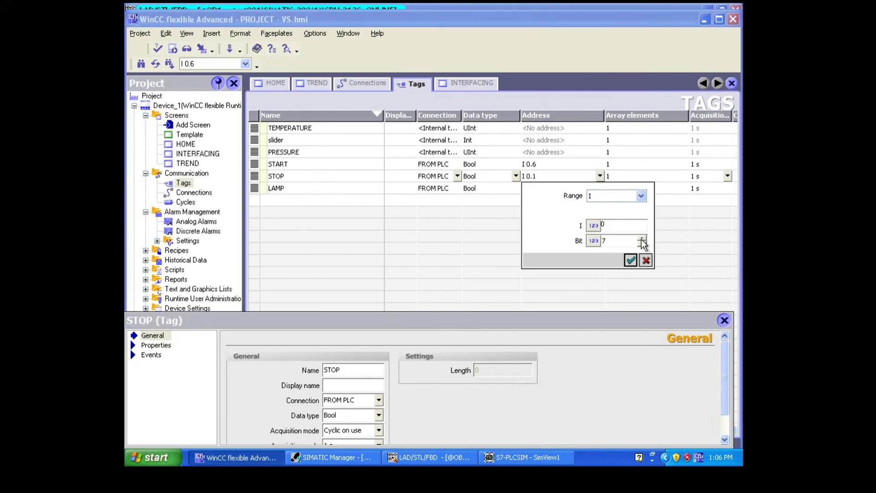
{"action": "left_click", "coordinate": [631, 261]}
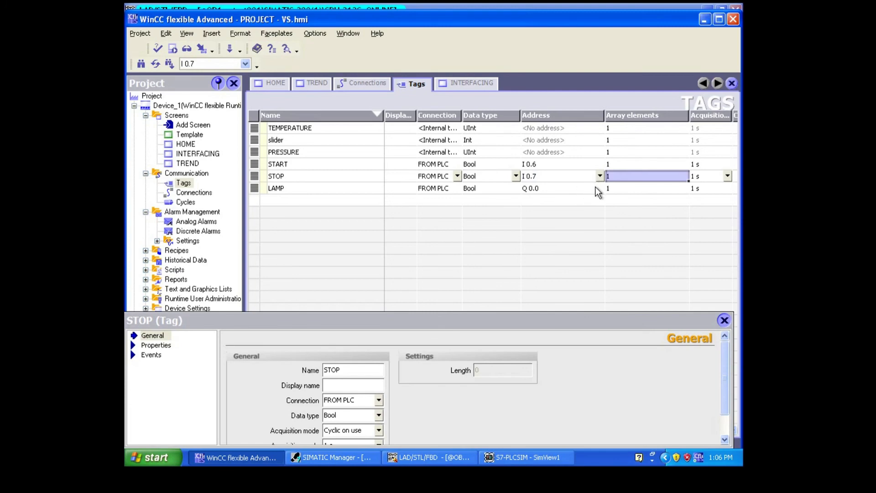
- Set the LAMP tag's address to Q 0.1
{"action": "left_click", "coordinate": [598, 189]}
{"action": "left_click", "coordinate": [600, 188]}
{"action": "left_click", "coordinate": [641, 251]}
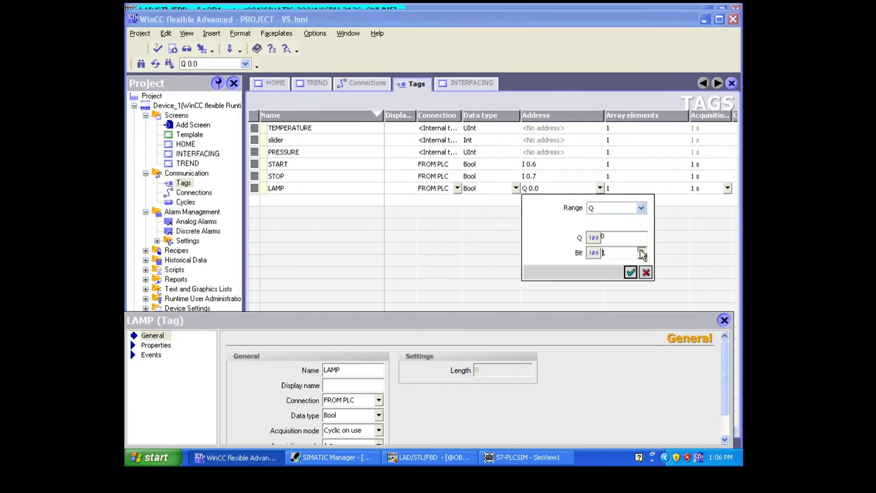
{"action": "left_click", "coordinate": [631, 272]}
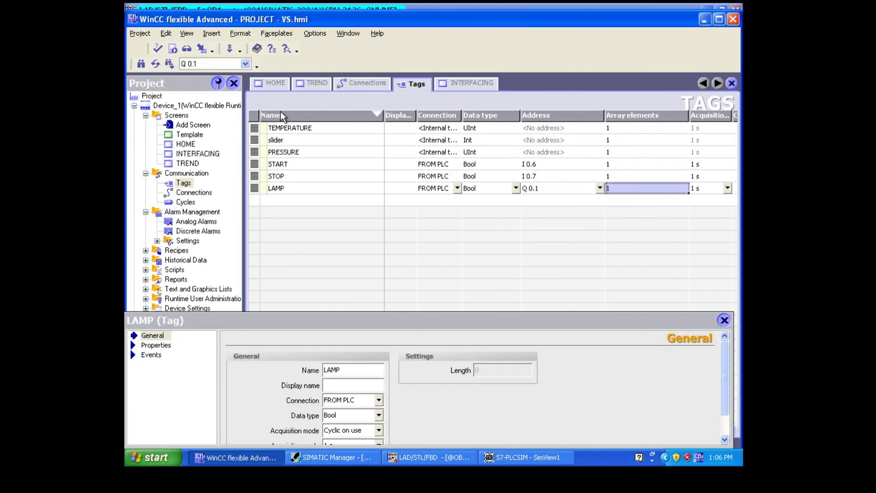
- Restart the runtime on the INTERFACING screen, bring up S7-PLCSIM and clear bit 0 of IB 0
{"action": "left_click", "coordinate": [172, 48]}
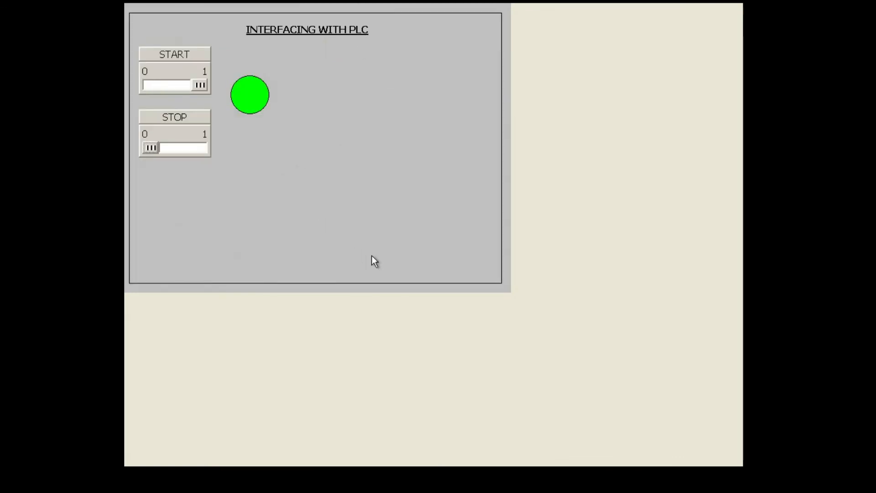
{"action": "key", "text": "super"}
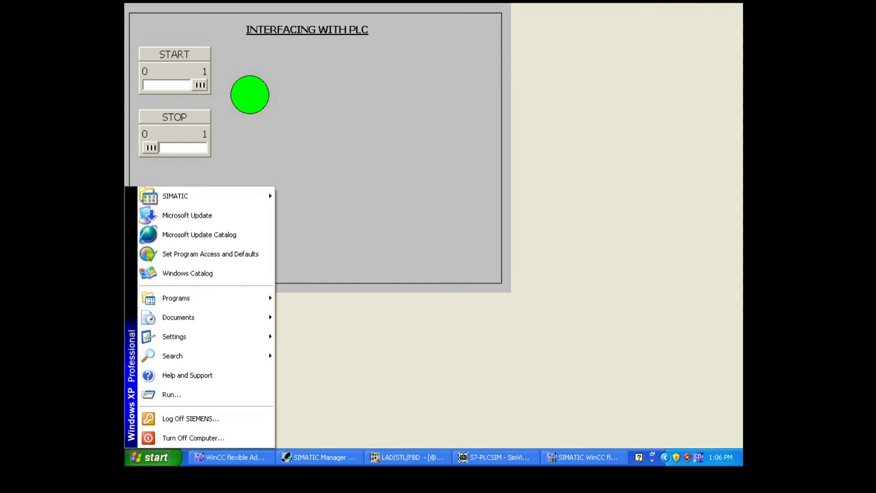
{"action": "left_click", "coordinate": [492, 459]}
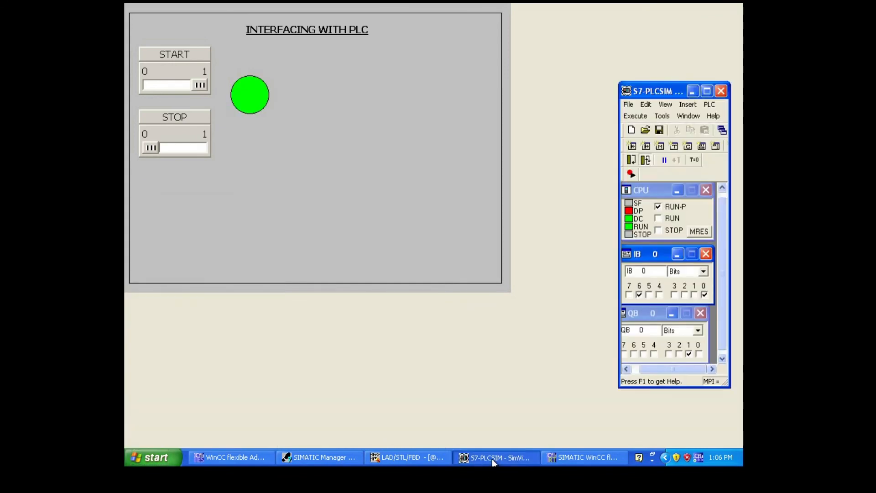
{"action": "left_click", "coordinate": [705, 295]}
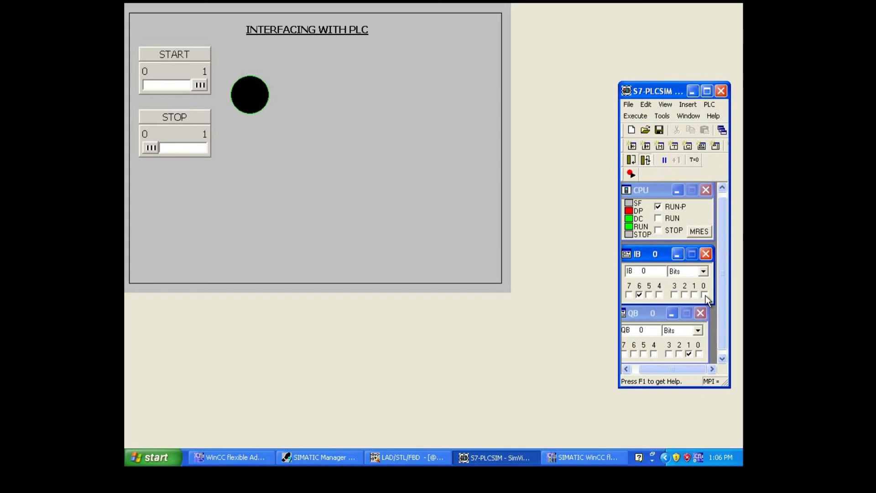
- Close the runtime and select the START tag in the tag table
{"action": "left_click", "coordinate": [399, 204]}
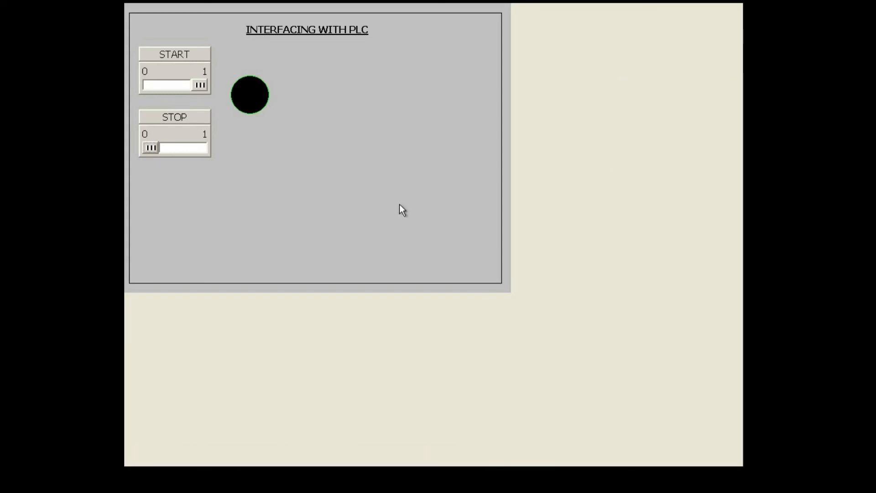
{"action": "key", "text": "alt+F4"}
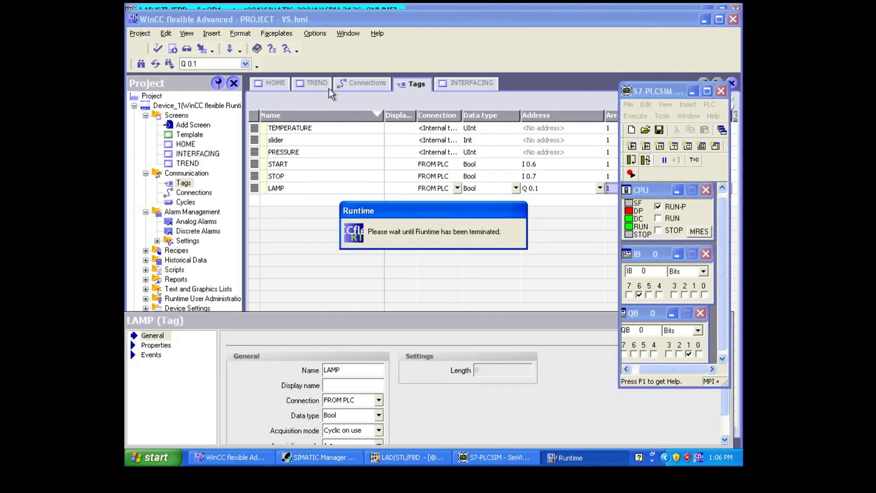
{"action": "left_click", "coordinate": [286, 165]}
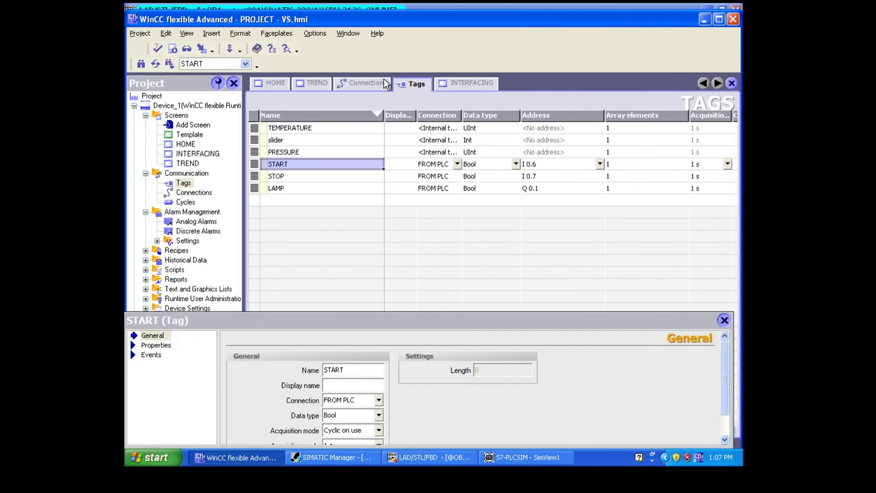
- Check which tag is assigned to the START switch on the INTERFACING screen in its general properties
{"action": "left_click", "coordinate": [458, 87]}
{"action": "left_click", "coordinate": [295, 172]}
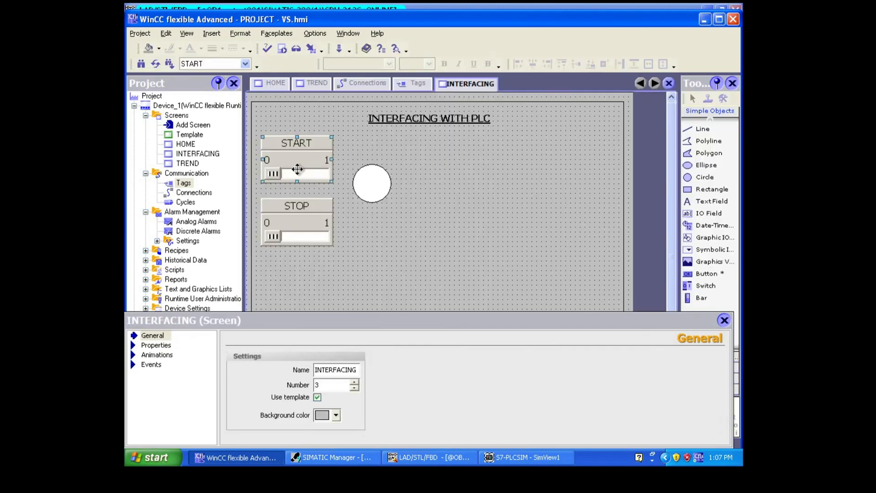
{"action": "double_click", "coordinate": [299, 161]}
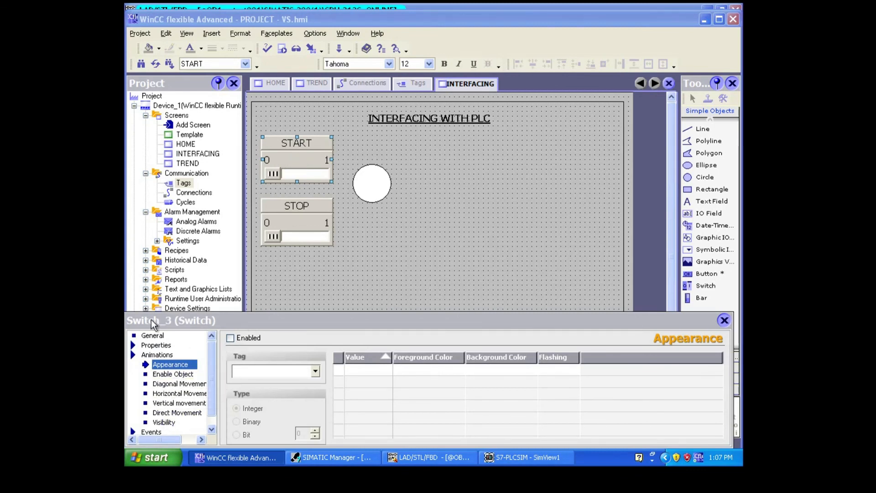
{"action": "left_click", "coordinate": [152, 336]}
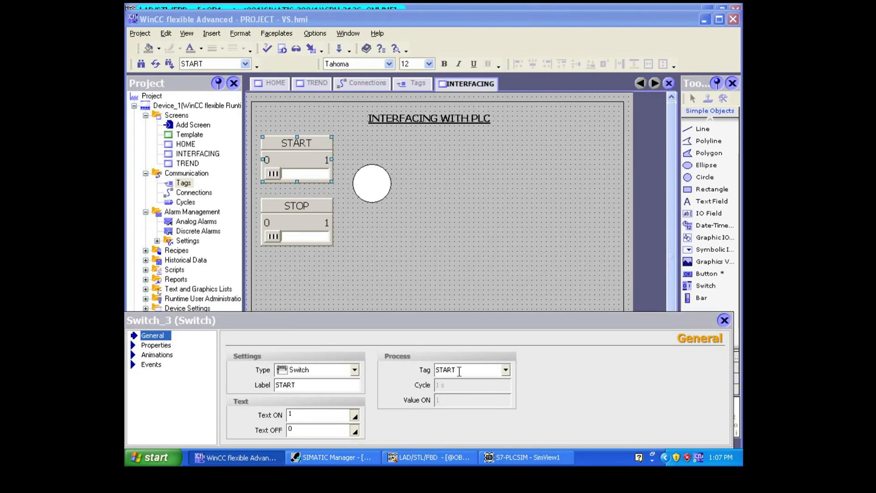
{"action": "left_click", "coordinate": [532, 201]}
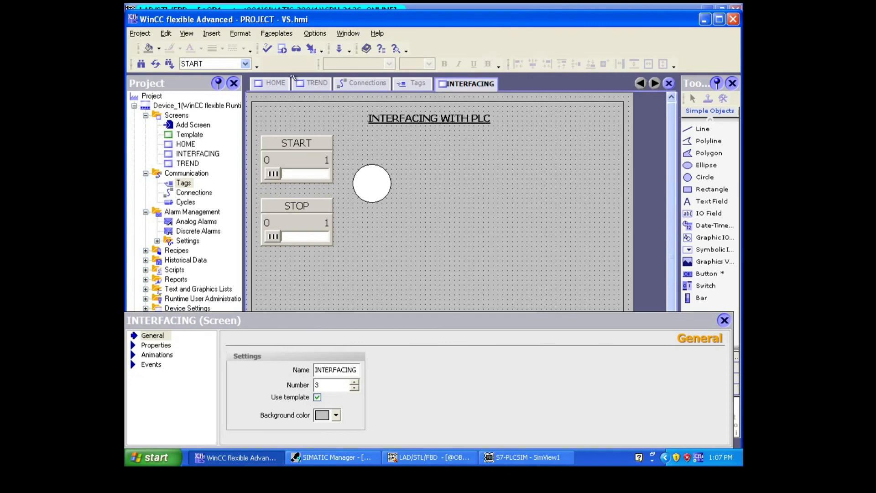
- Restart the runtime on the INTERFACING screen and operate the STOP switch to test it
{"action": "left_click", "coordinate": [281, 49]}
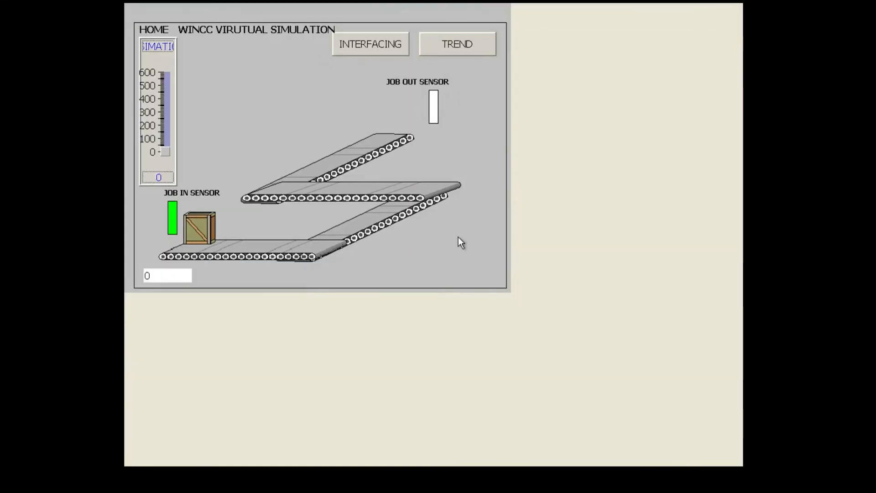
{"action": "left_click", "coordinate": [392, 44]}
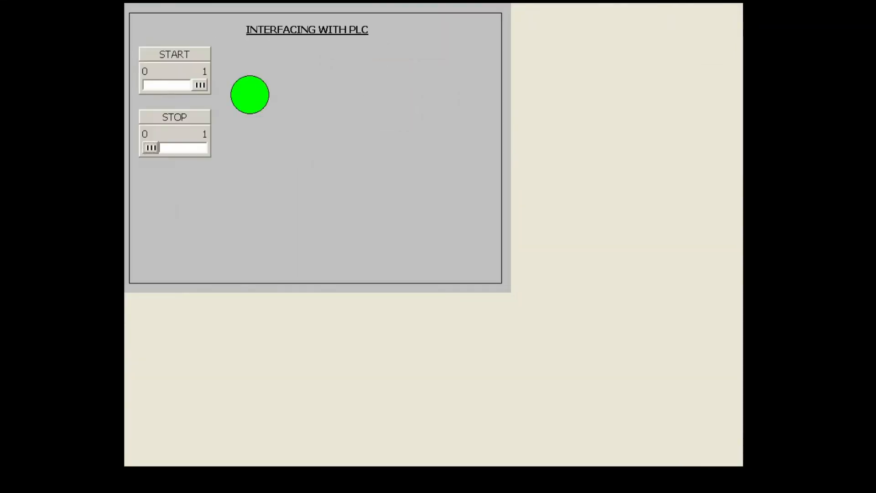
{"action": "left_click", "coordinate": [153, 146]}
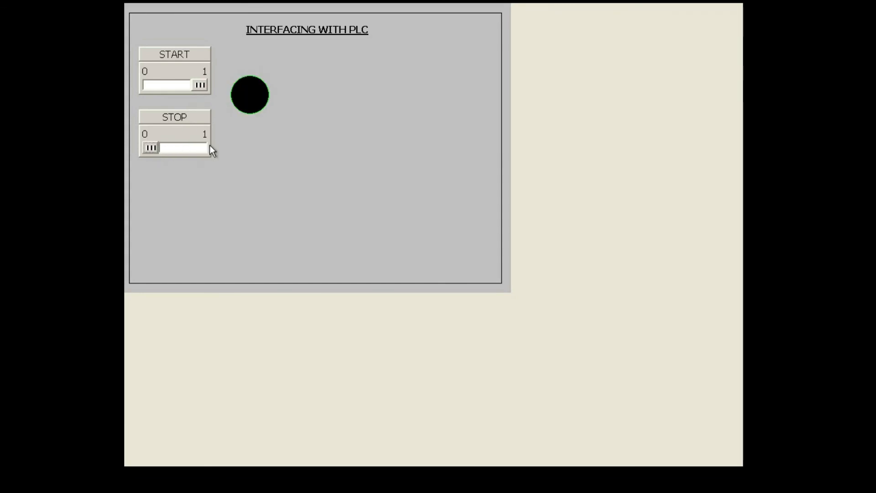
{"action": "left_click", "coordinate": [200, 146]}
{"action": "left_click", "coordinate": [201, 147]}
- Bring up S7-PLCSIM to compare the IB 0 and QB 0 bits with the switches and lamp, and return to the runtime
{"action": "key", "text": "super"}
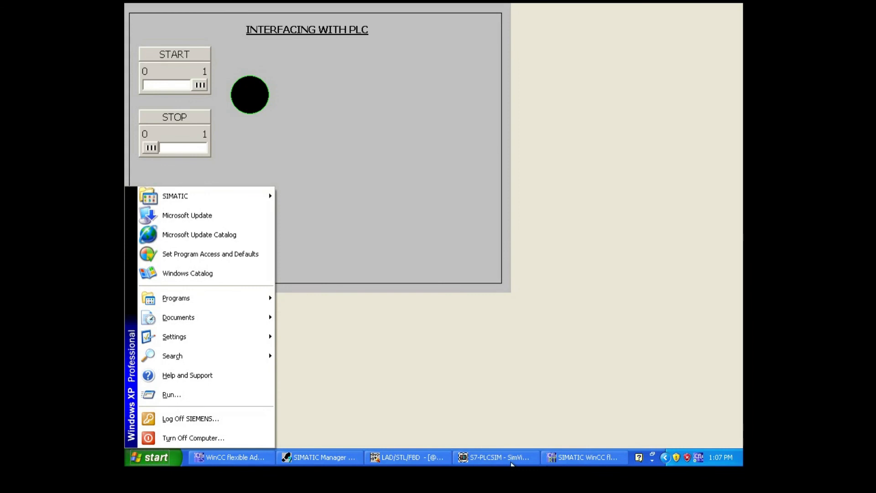
{"action": "left_click", "coordinate": [511, 462]}
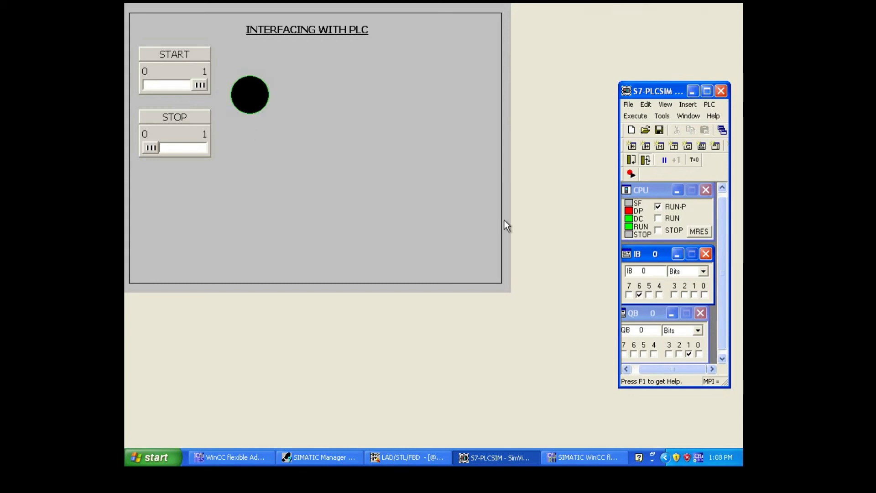
{"action": "left_click", "coordinate": [574, 207]}
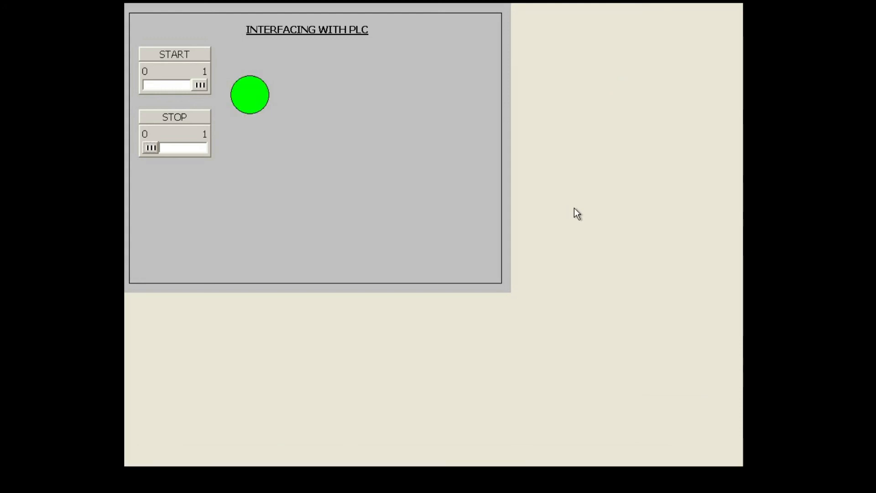
{"action": "left_click", "coordinate": [654, 4]}
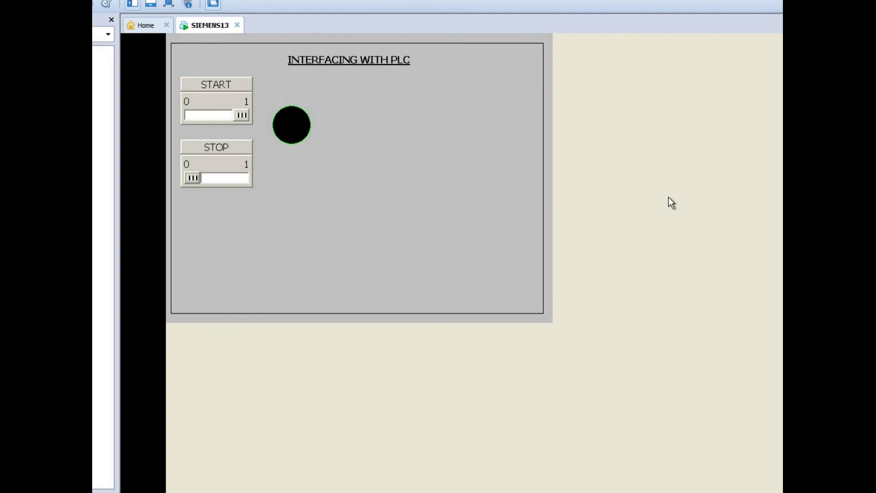